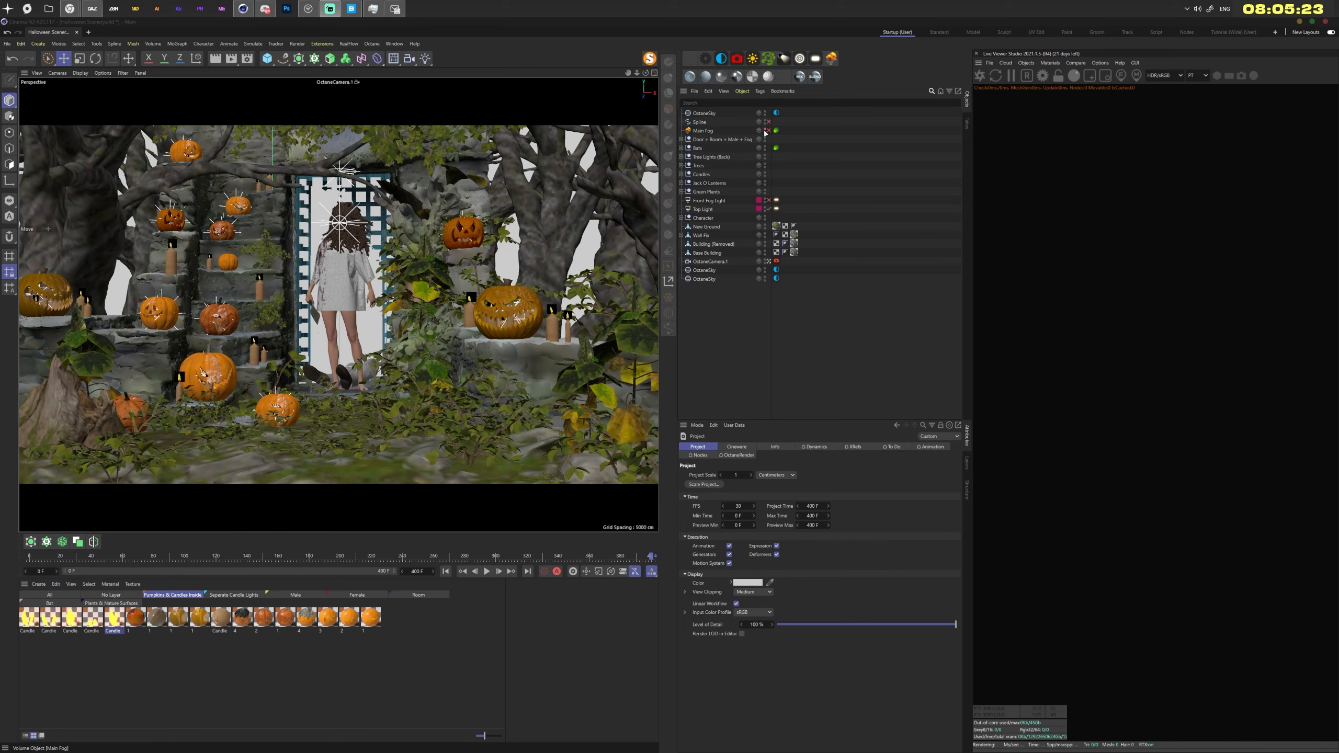
Hide the scene groups, the character, New Ground, Wall Fix and Building (Removed), leaving Base Building visible, and widen the Live Viewer
{"action": "left_click_drag", "start_coordinate": [765, 140], "coordinate": [765, 194]}
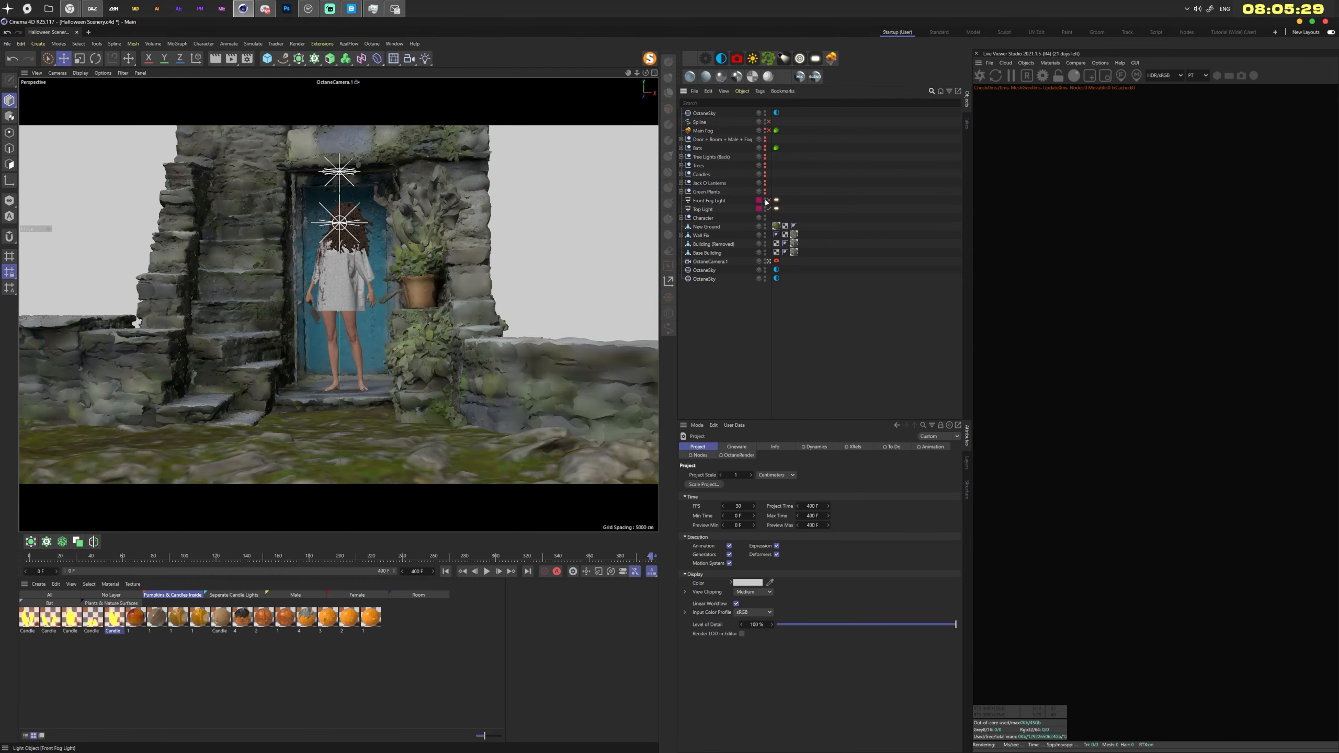
{"action": "left_click", "coordinate": [765, 218]}
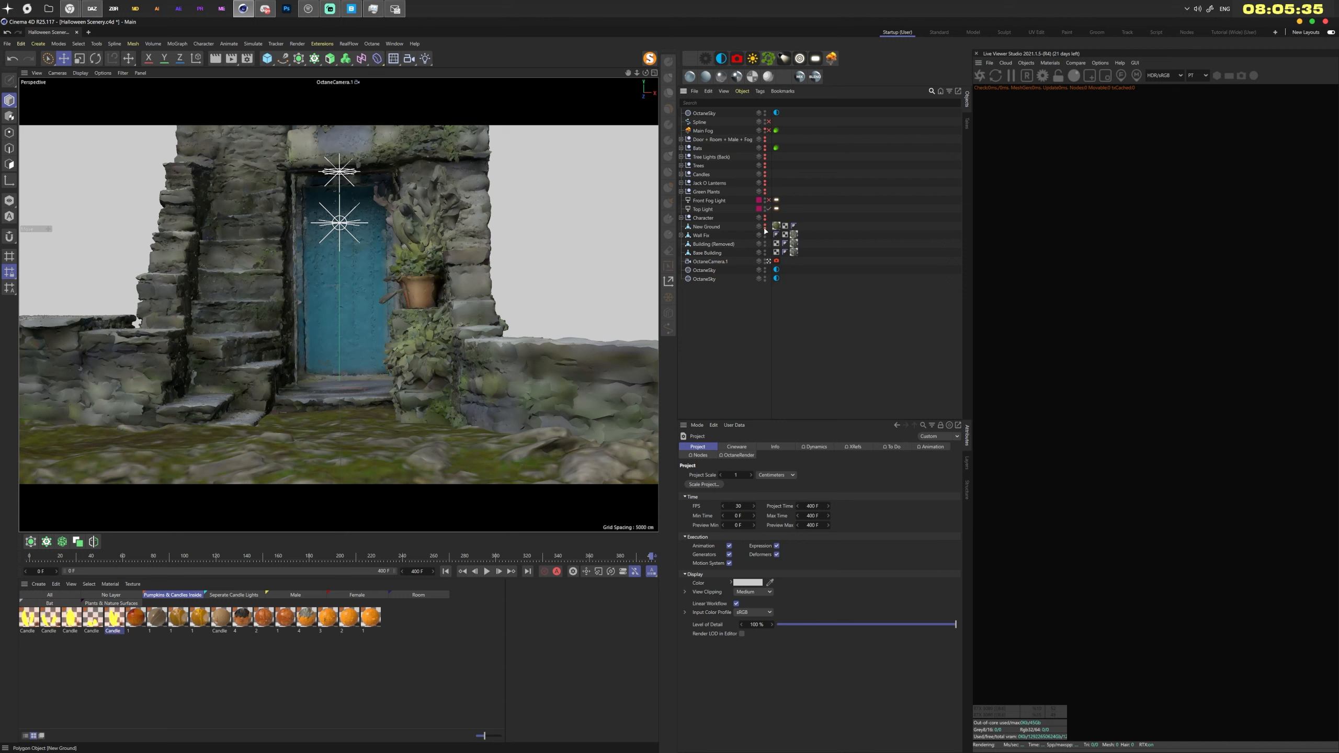
{"action": "left_click", "coordinate": [766, 246]}
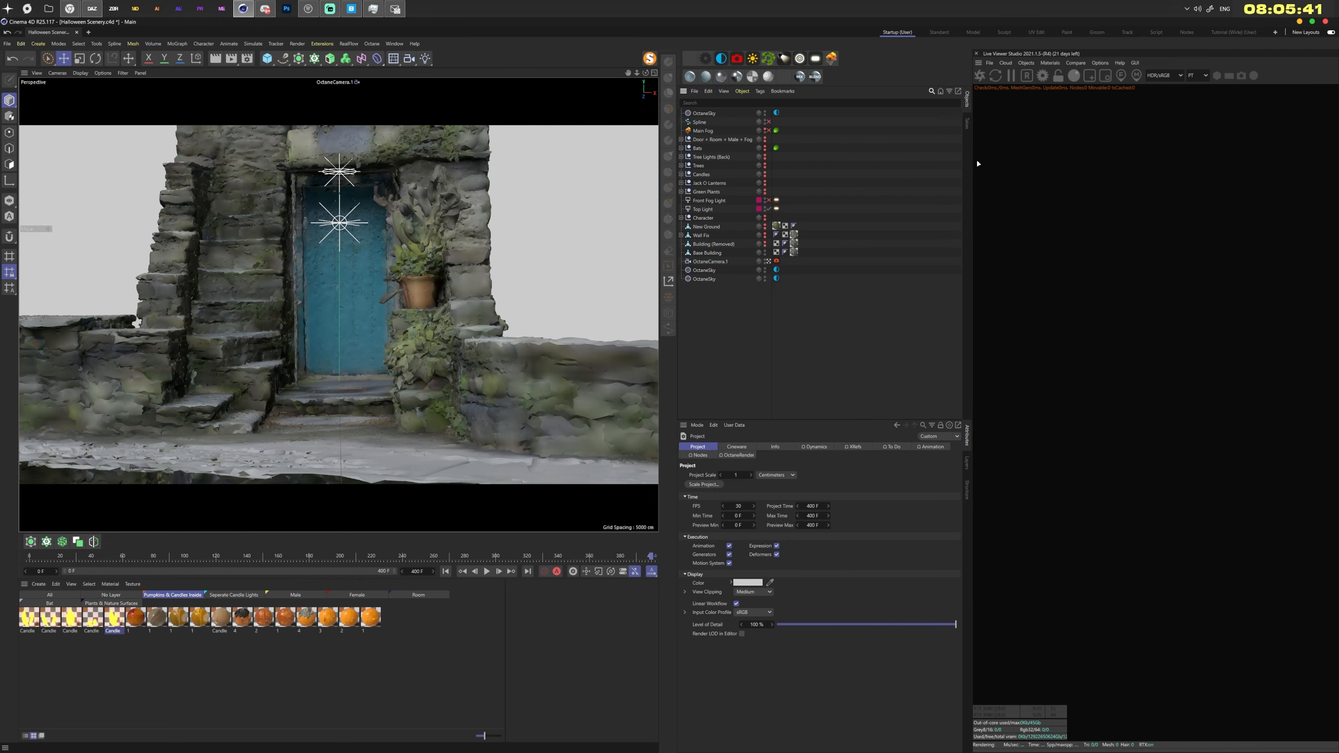
{"action": "left_click_drag", "start_coordinate": [970, 161], "coordinate": [869, 161]}
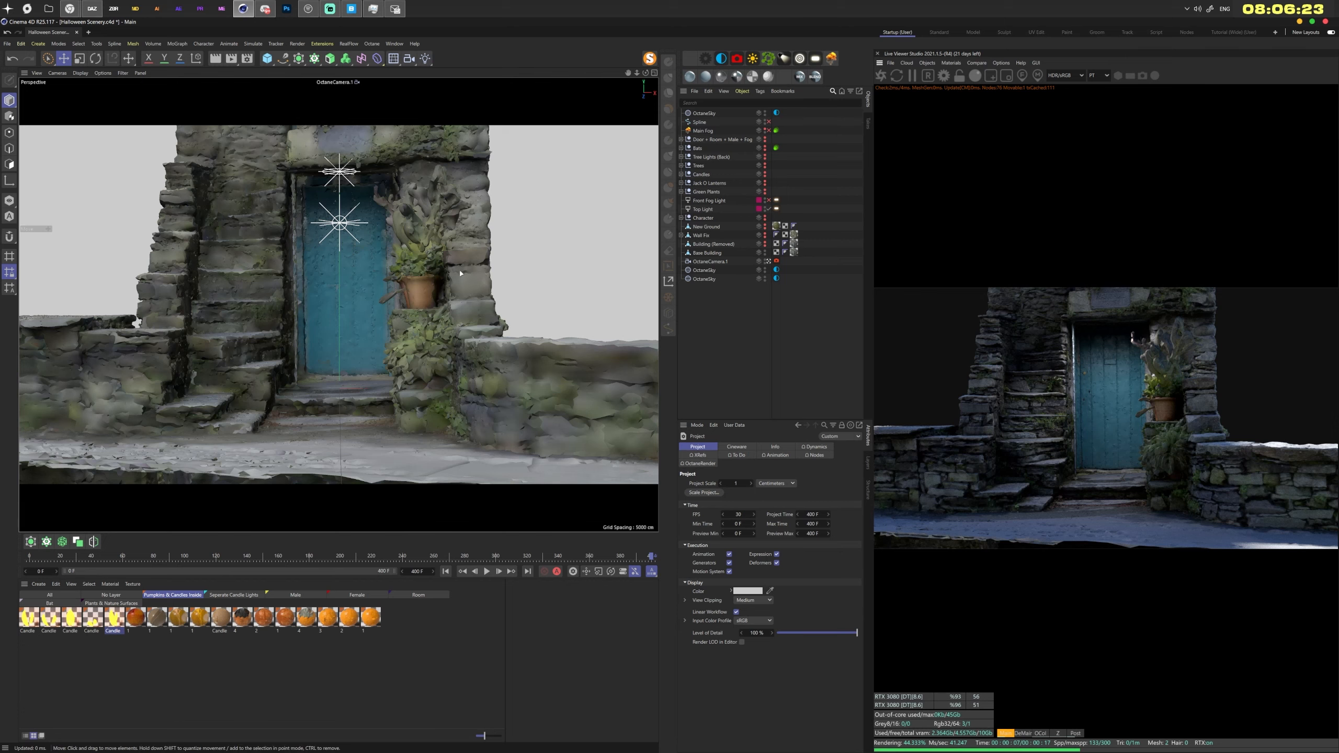
Orbit out to examine the whole Base Building model and return to the original camera view
{"action": "left_click_drag", "start_coordinate": [637, 73], "coordinate": [583, 104]}
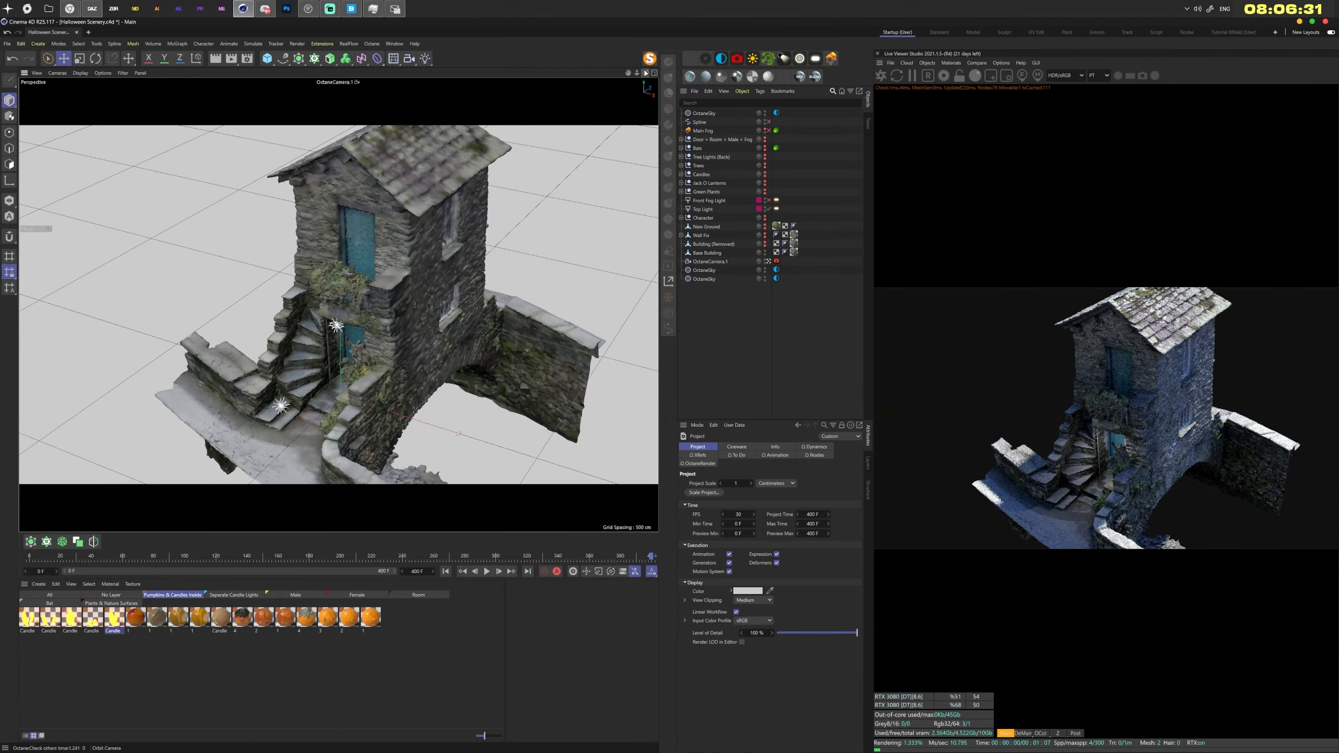
{"action": "key", "text": "ctrl+shift+z"}
{"action": "key", "text": "ctrl+shift+z"}
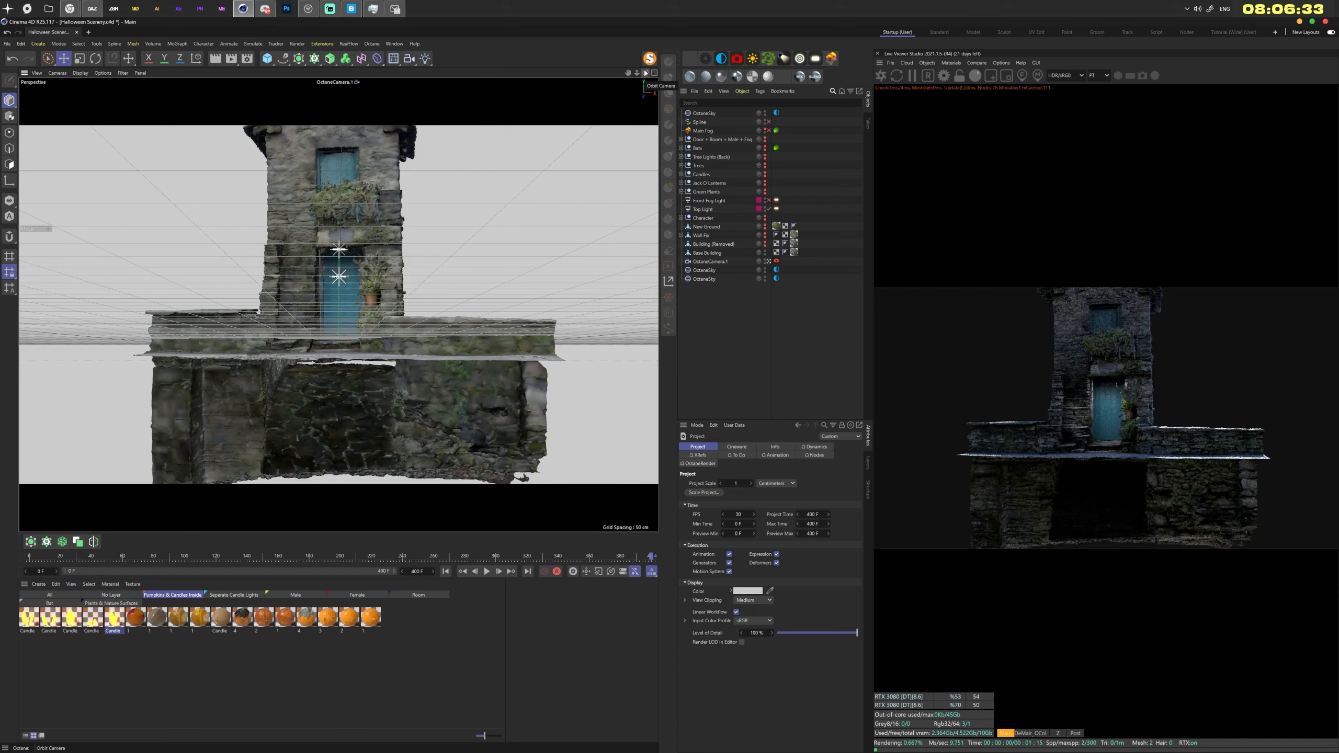
{"action": "key", "text": "ctrl+shift+z"}
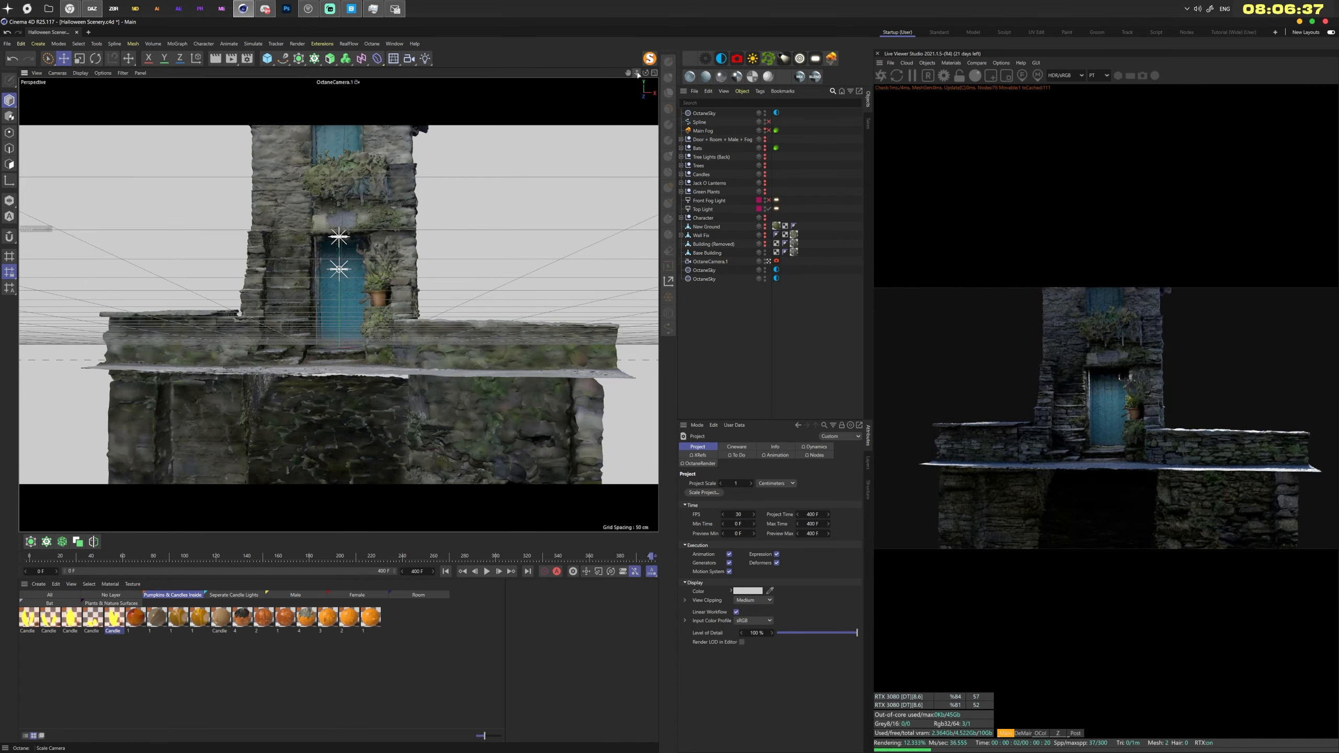
{"action": "key", "text": "ctrl+shift+z"}
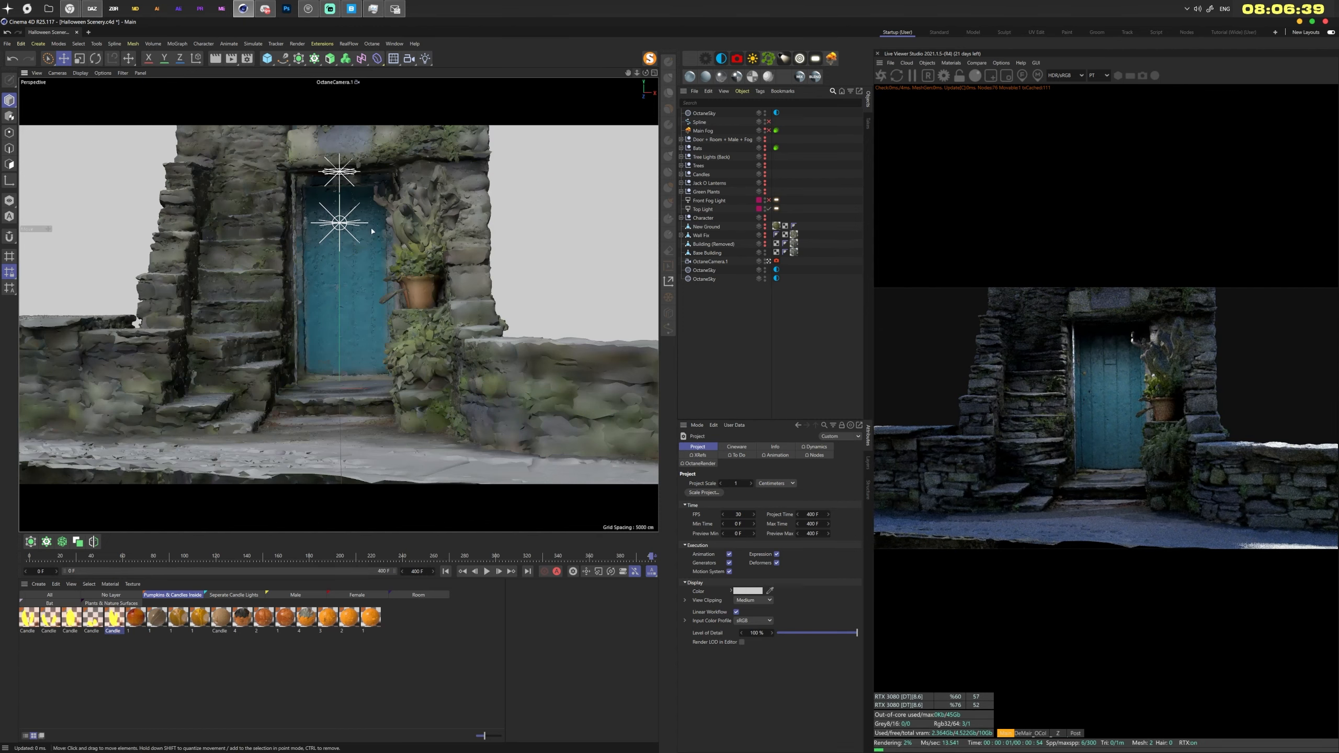
Hide Base Building and show Building (Removed), checking the cut-out model from another angle before restoring the camera view
{"action": "left_click", "coordinate": [765, 252]}
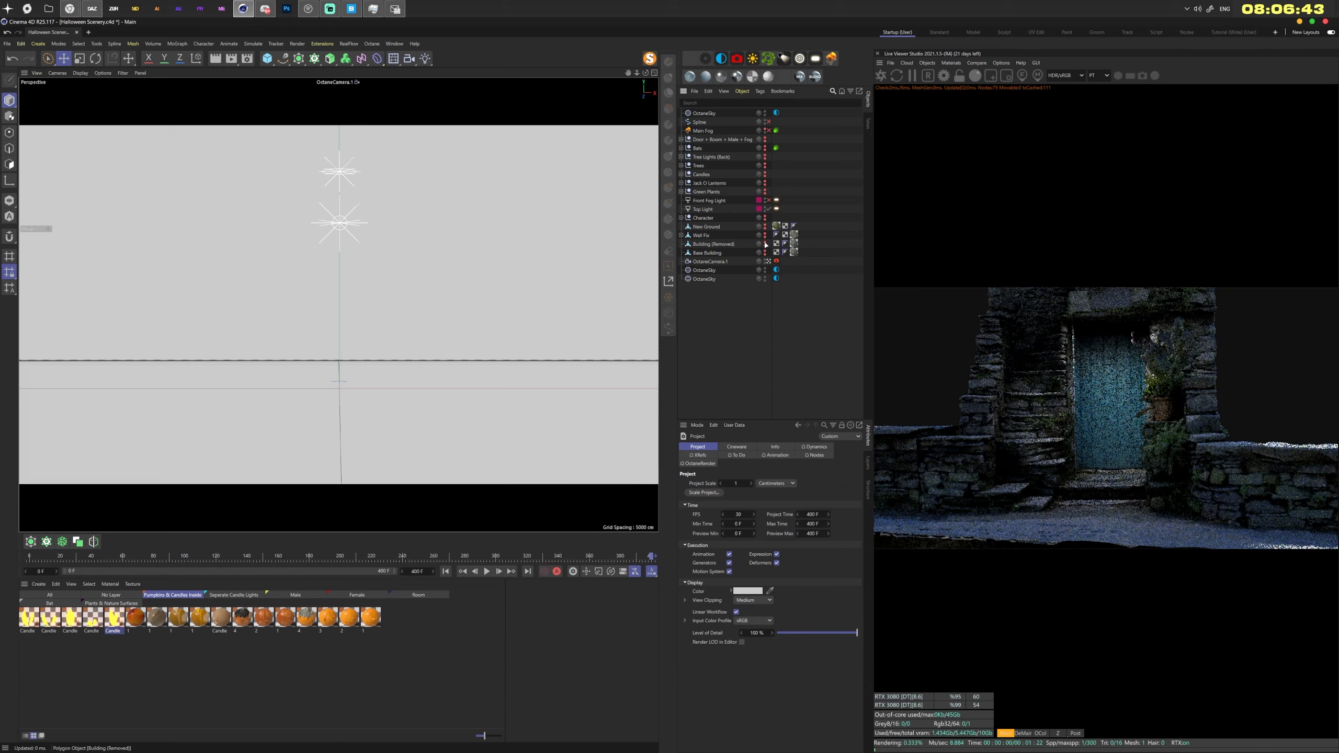
{"action": "left_click", "coordinate": [765, 244]}
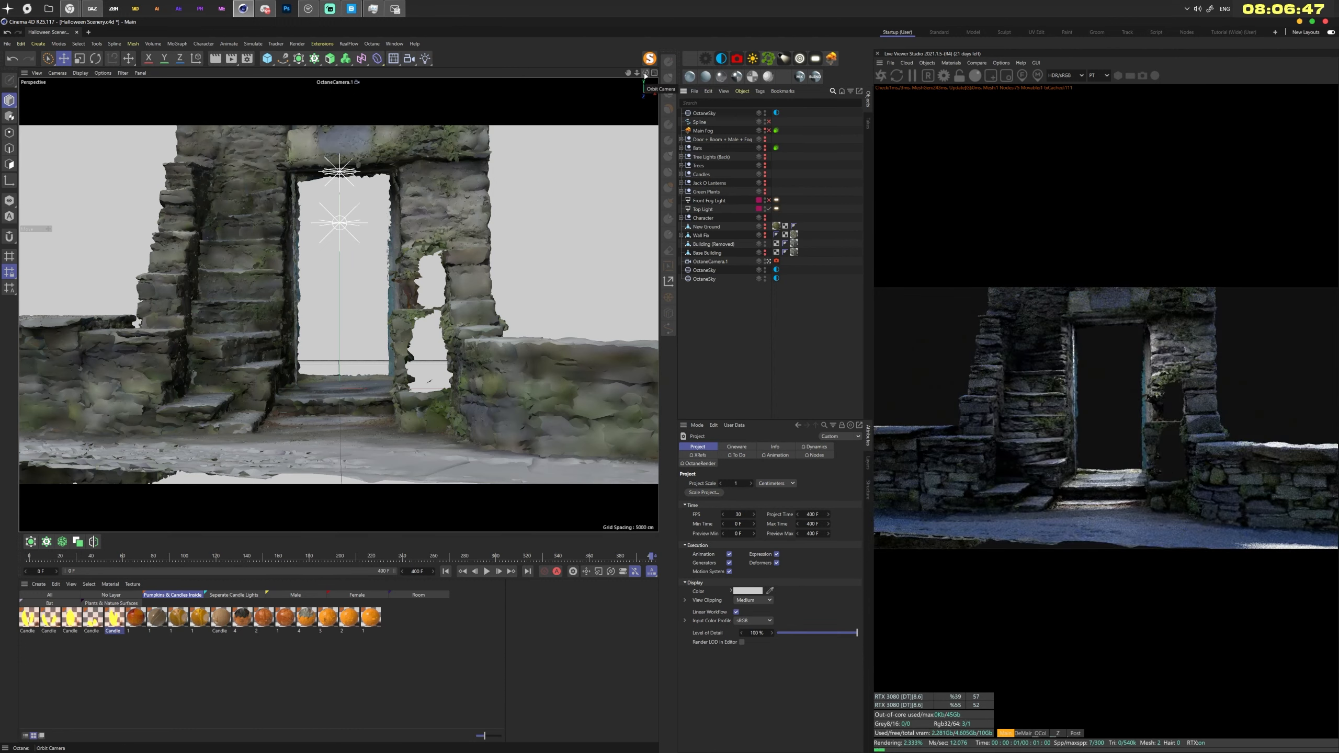
{"action": "left_click_drag", "start_coordinate": [646, 73], "coordinate": [595, 126]}
{"action": "key", "text": "ctrl+shift+z"}
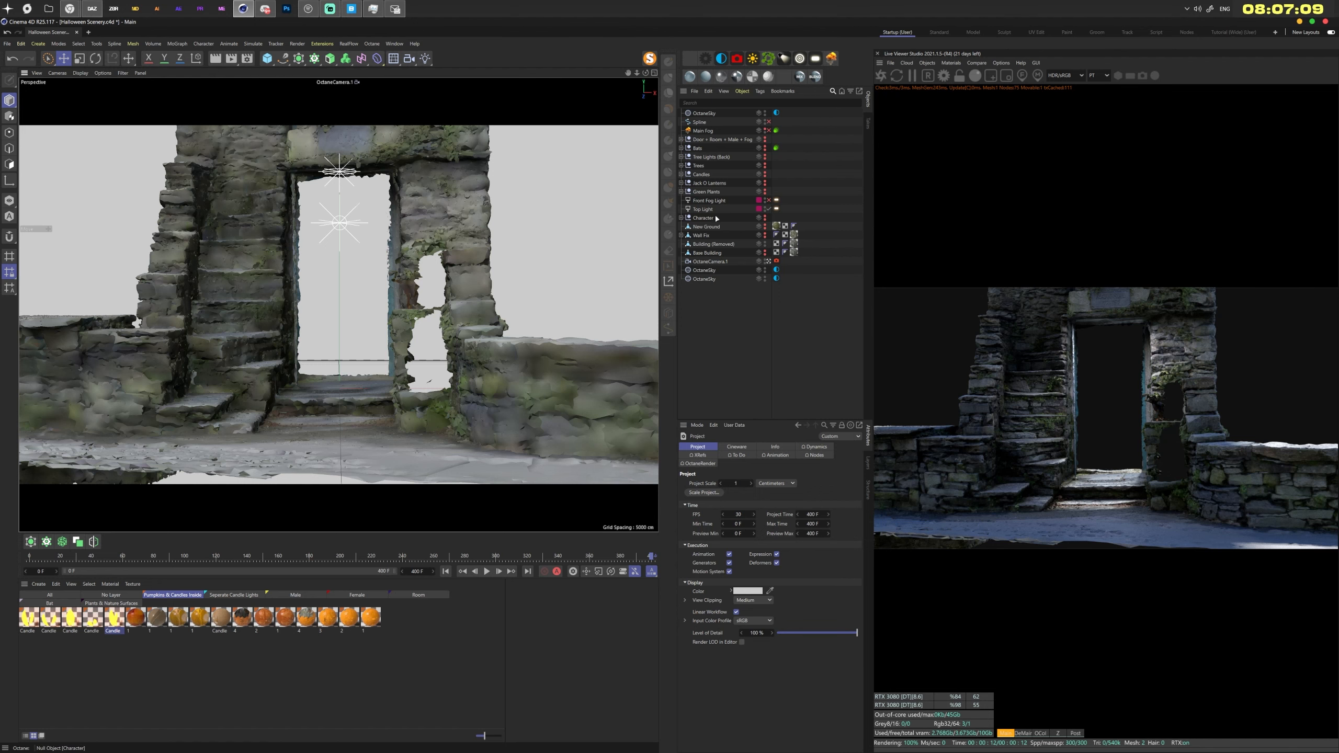
Show Wall Fix, examine it with Building (Removed) hidden, and make Building (Removed) visible again
{"action": "left_click", "coordinate": [764, 243]}
{"action": "left_click", "coordinate": [764, 245], "text": "alt"}
{"action": "left_click_drag", "start_coordinate": [646, 73], "coordinate": [647, 76]}
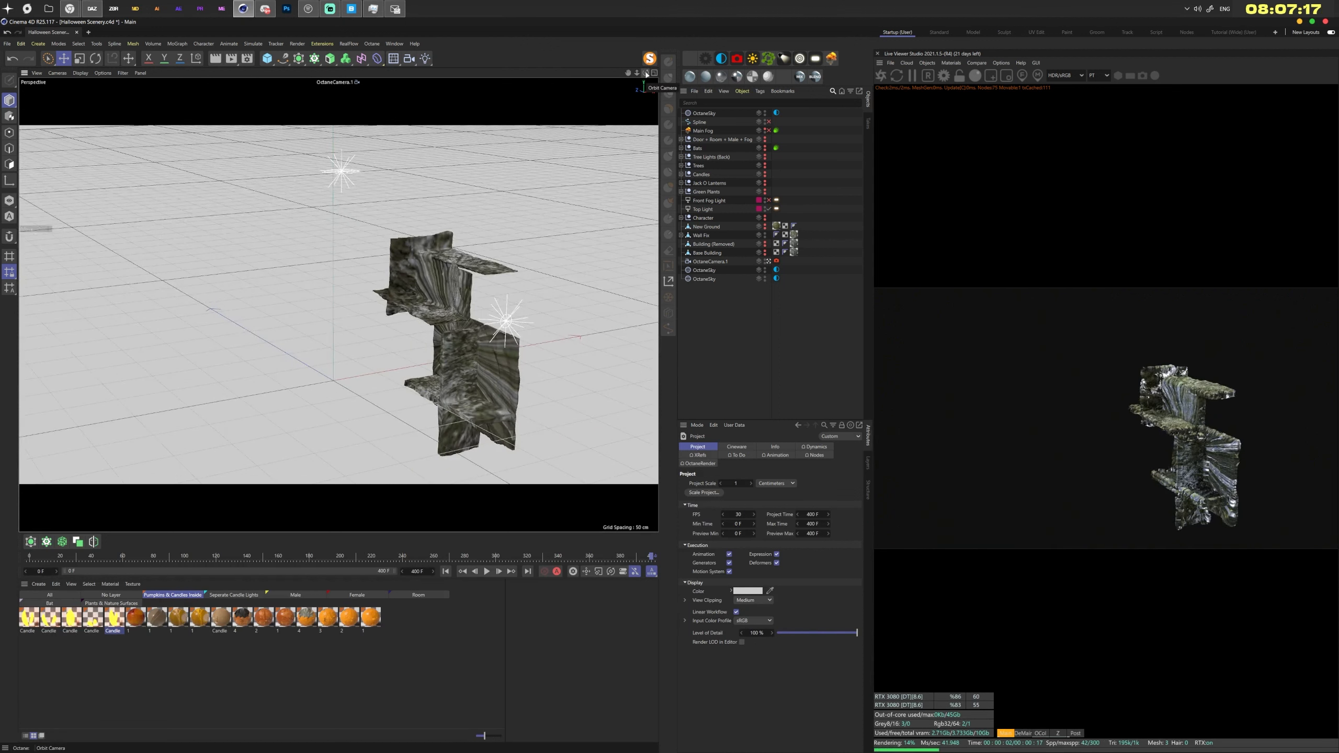
{"action": "key", "text": "ctrl+shift+z"}
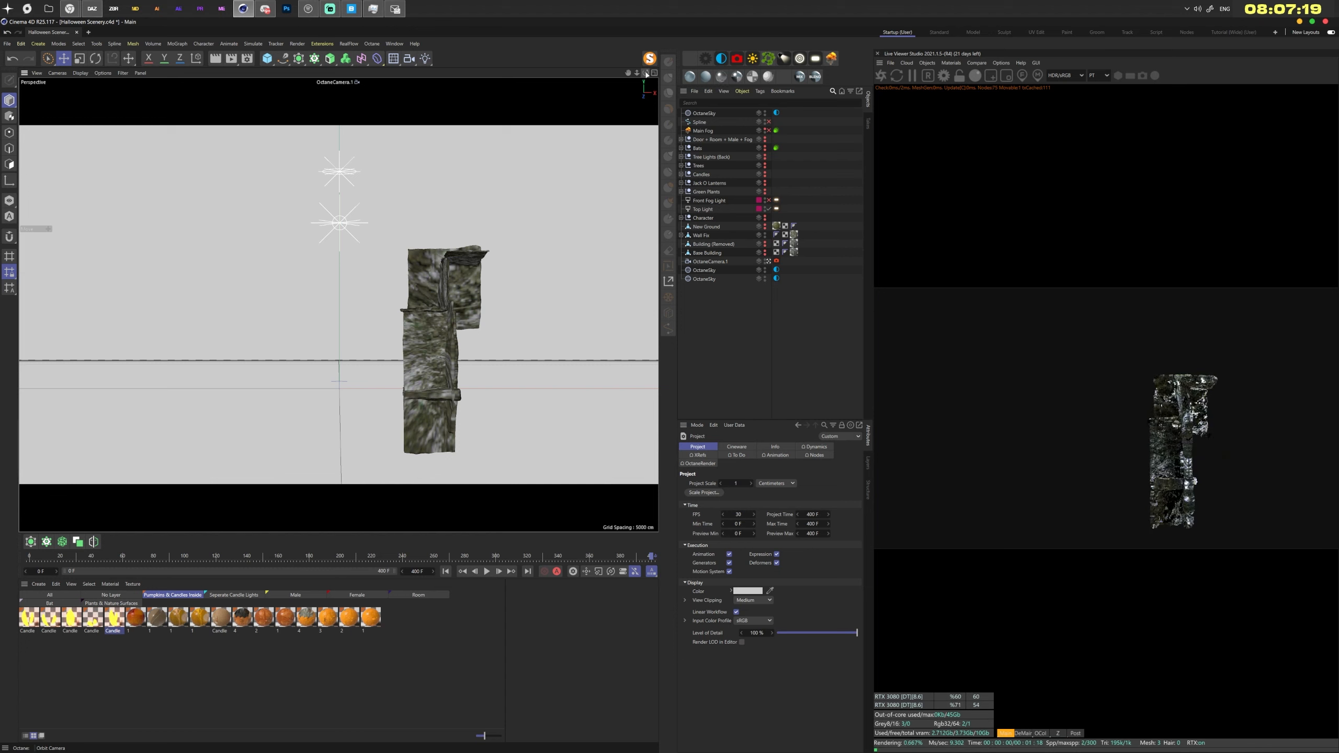
{"action": "left_click", "coordinate": [764, 244]}
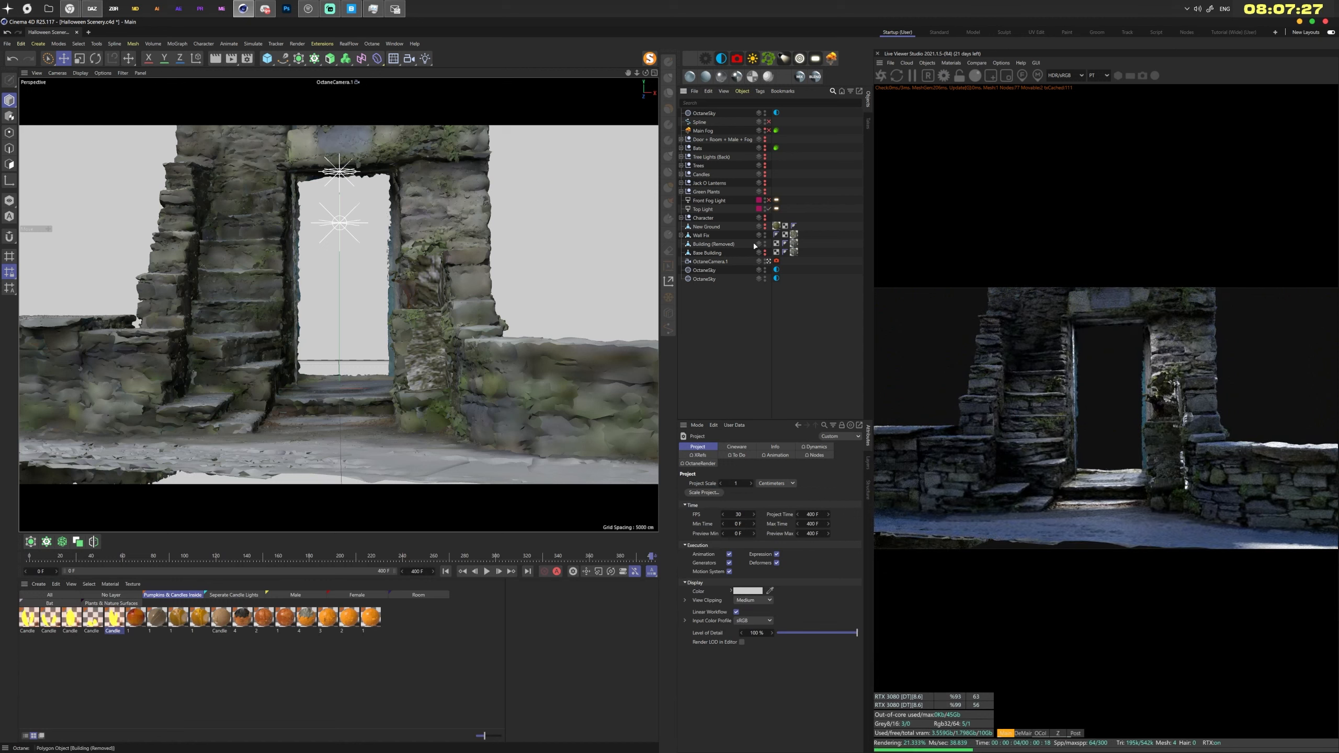
Show the Green Plants group and expand it to examine individual plants around the doorway
{"action": "left_click", "coordinate": [765, 192]}
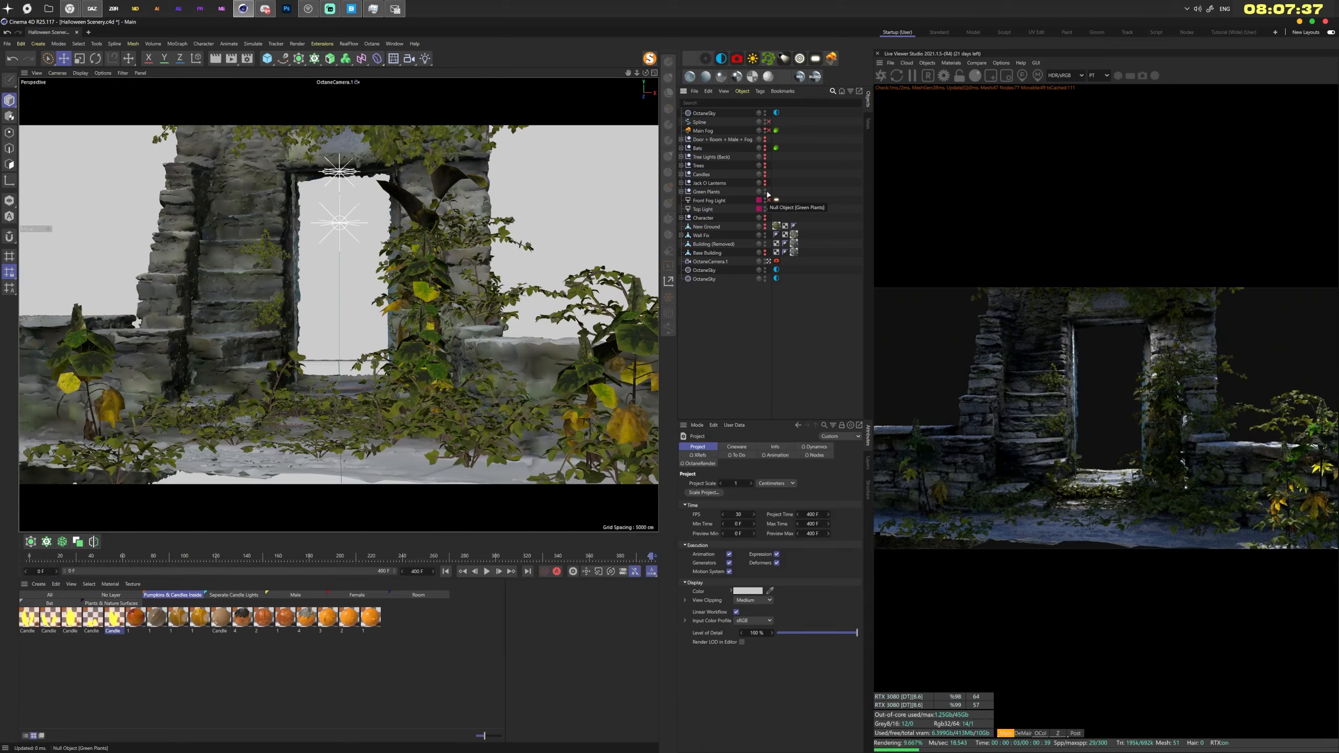
{"action": "left_click", "coordinate": [681, 192]}
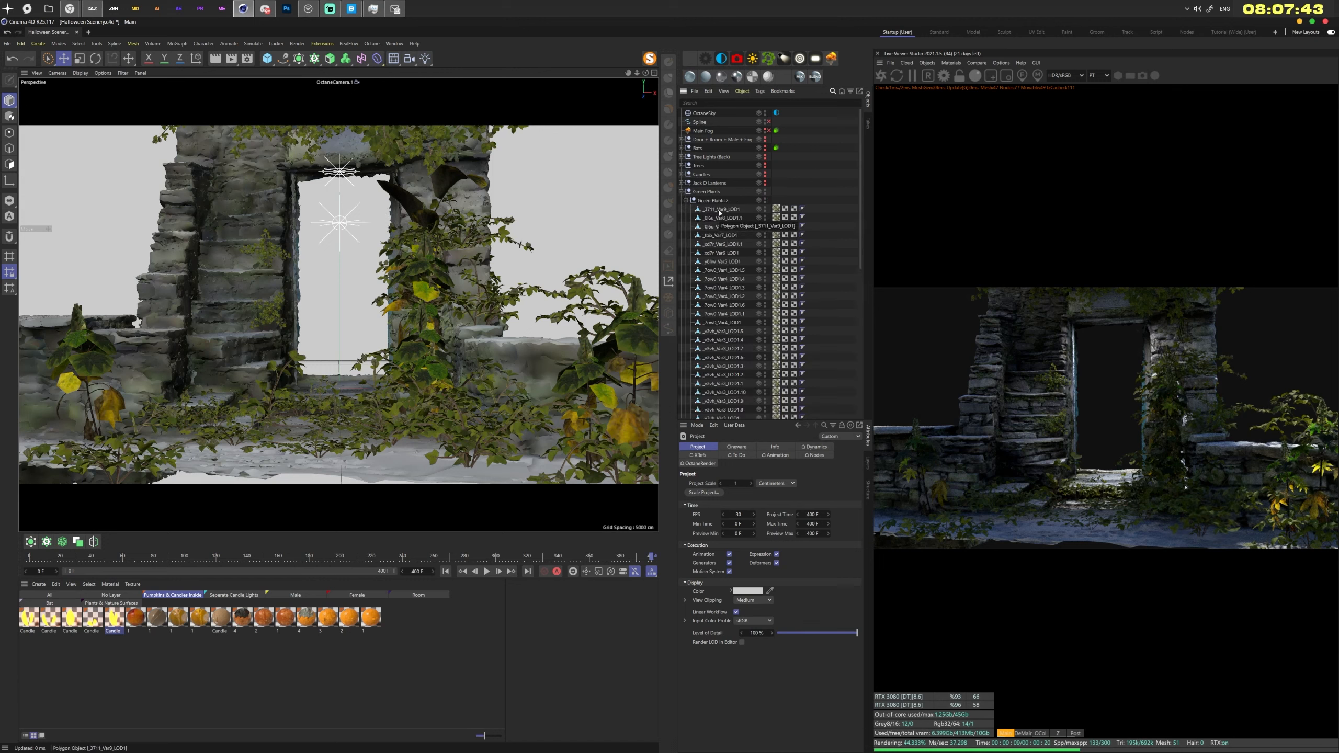
{"action": "left_click", "coordinate": [722, 208]}
{"action": "left_click", "coordinate": [466, 351]}
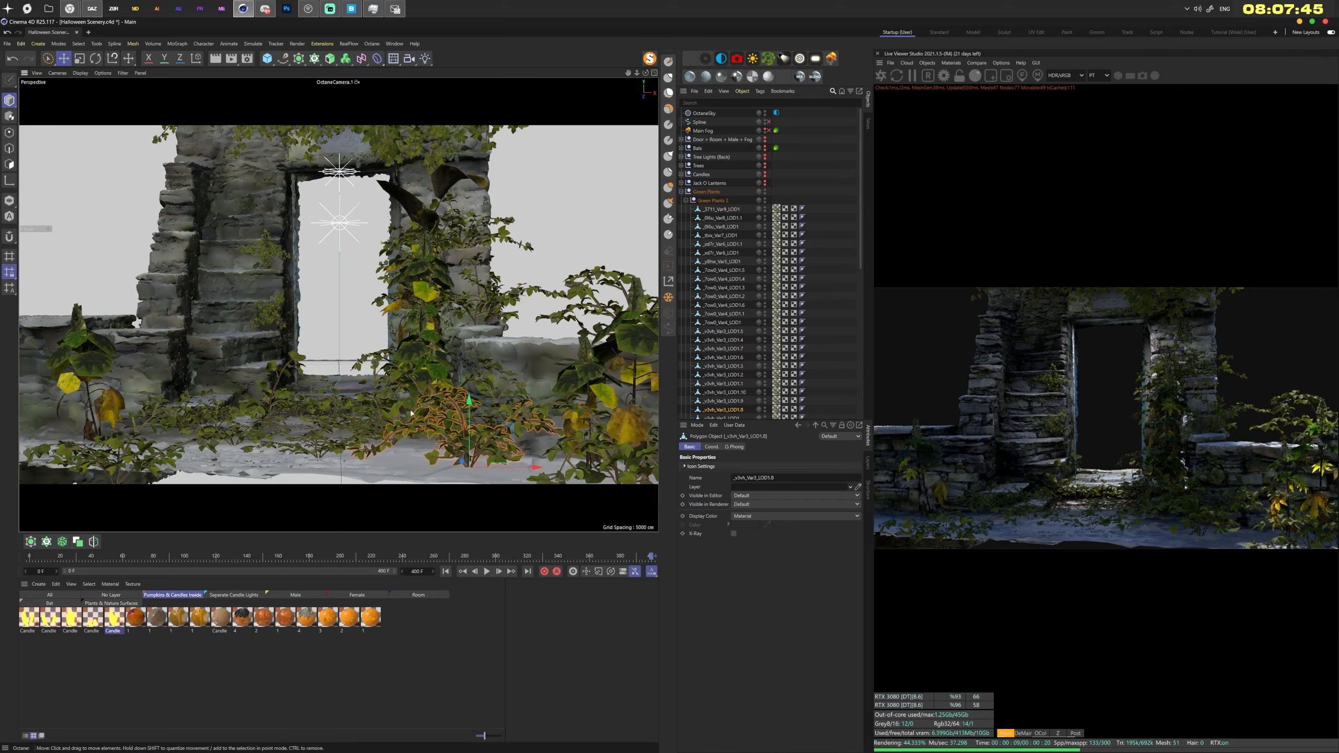
{"action": "left_click", "coordinate": [735, 332]}
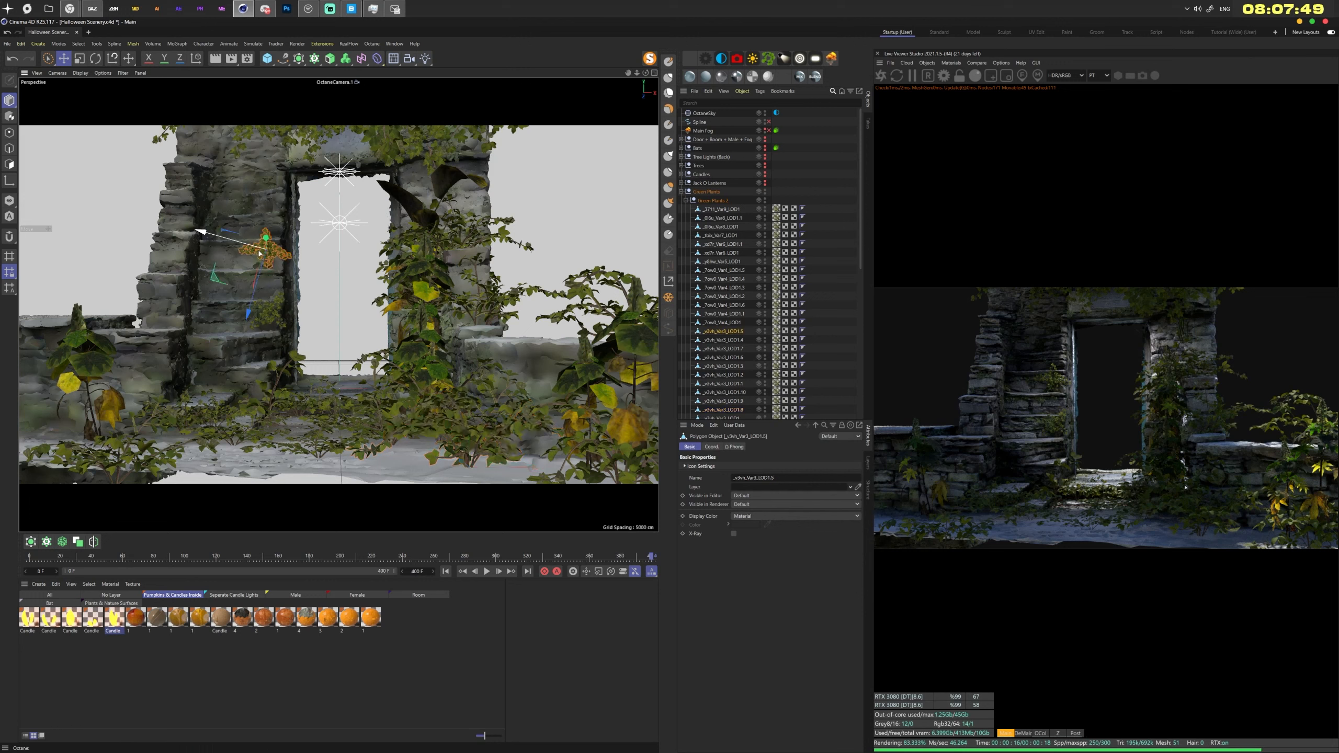
{"action": "left_click", "coordinate": [417, 144]}
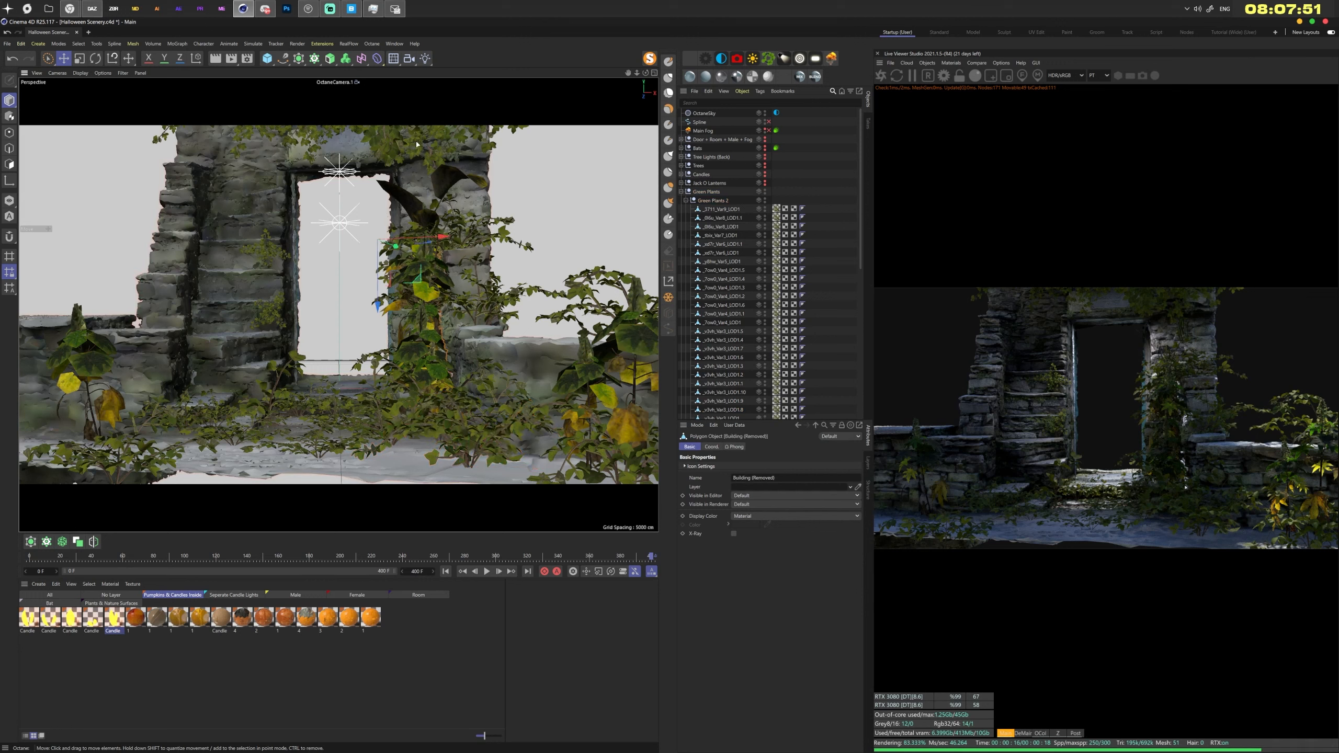
Collapse the Green Plants 2 and Green Plants 01 subgroups and their parent group in the object hierarchy
{"action": "left_click", "coordinate": [686, 201]}
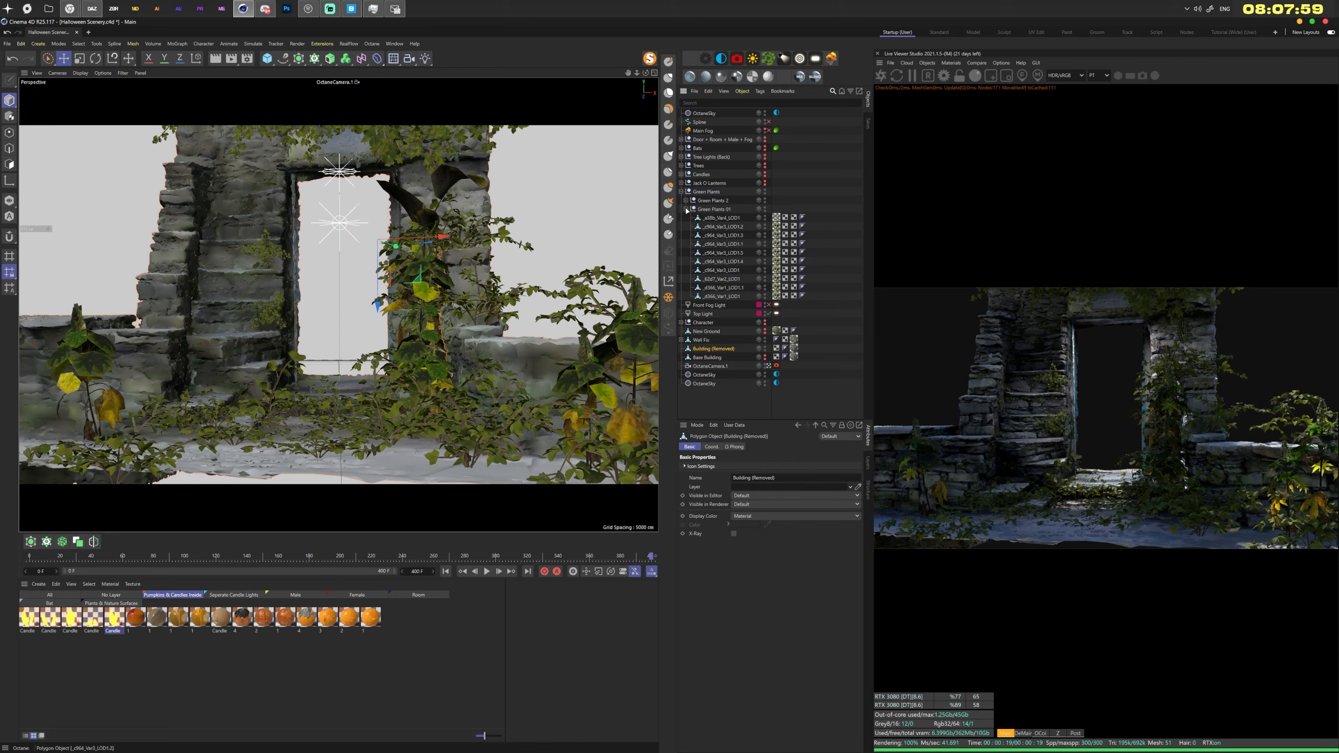
{"action": "left_click", "coordinate": [685, 209]}
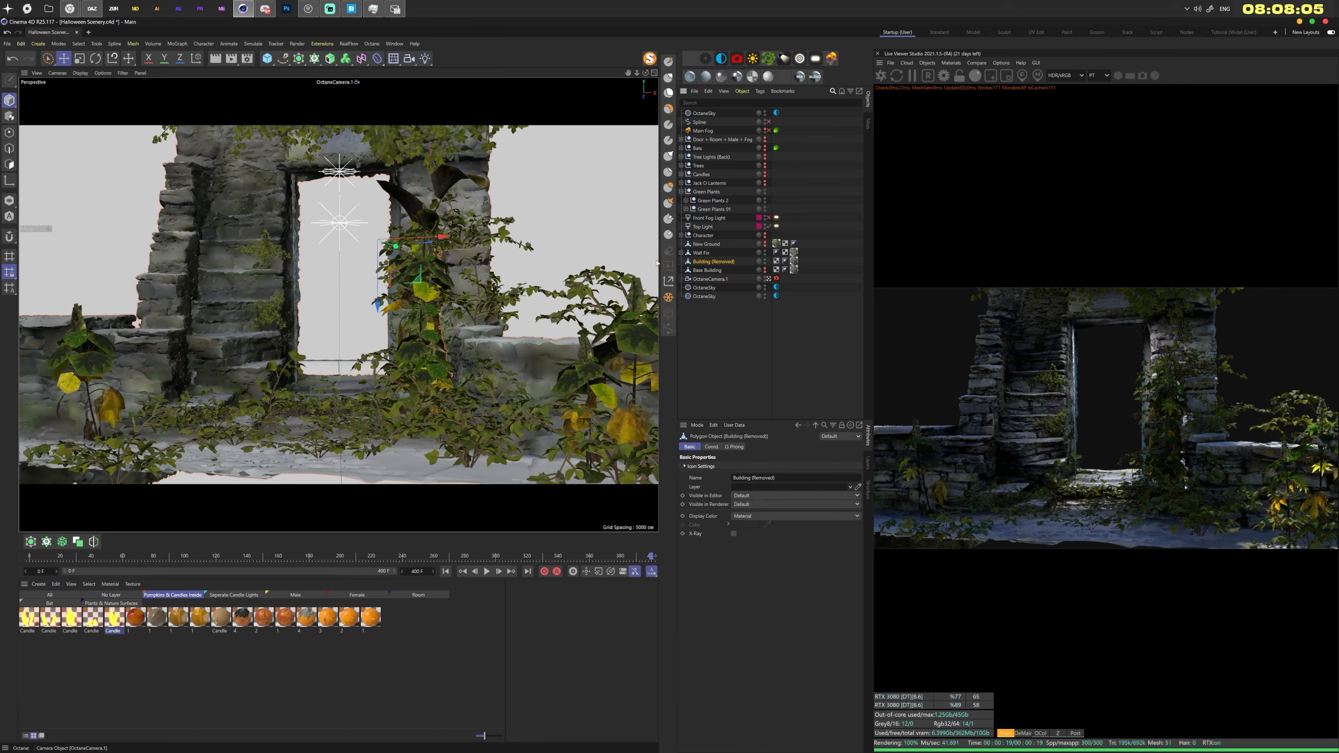
{"action": "left_click", "coordinate": [681, 192]}
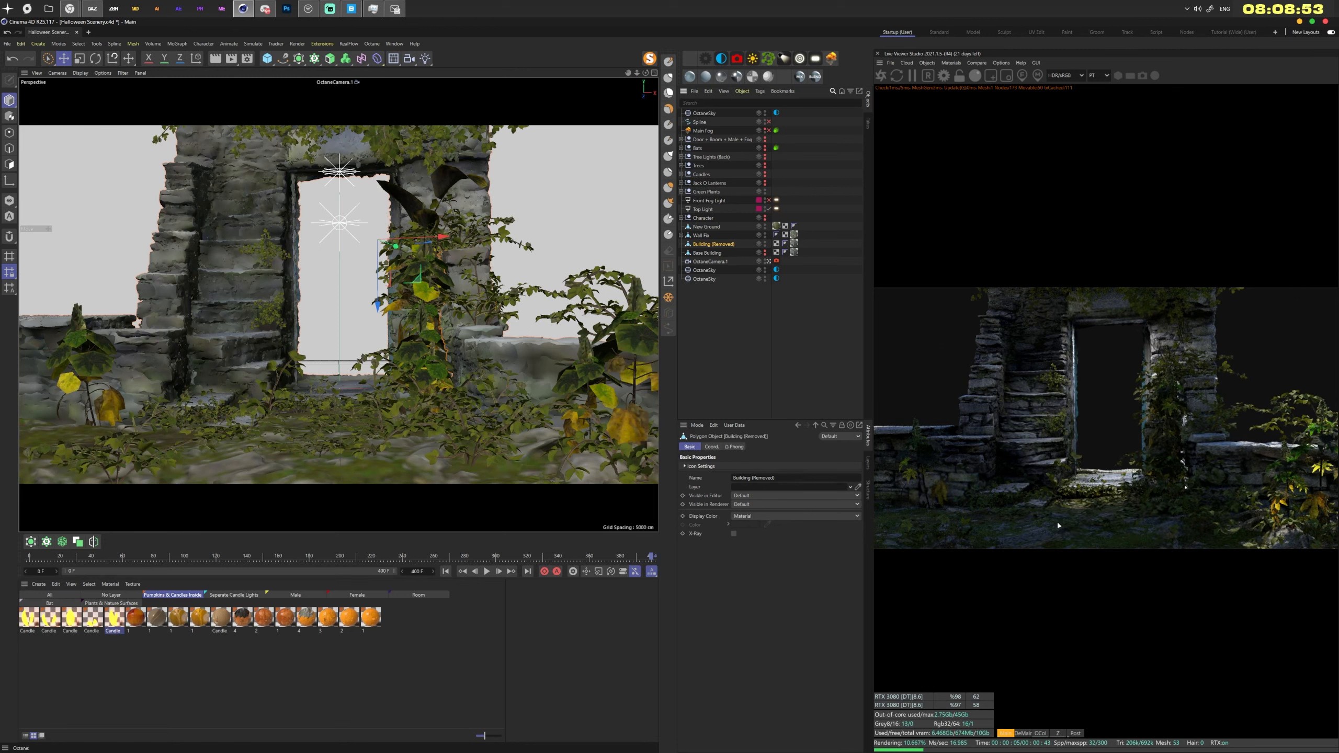
Pause the live render and show the Jack O Lanterns and Candles groups
{"action": "left_click", "coordinate": [371, 471]}
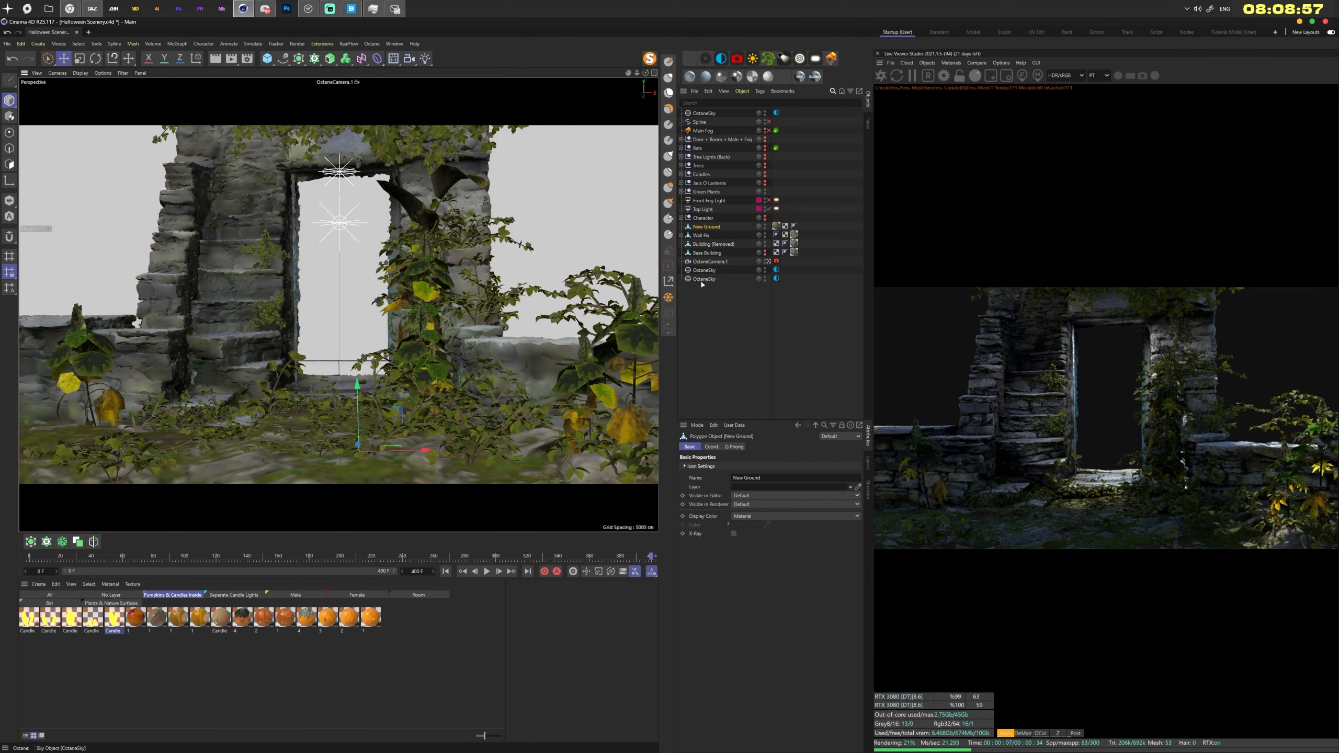
{"action": "left_click", "coordinate": [913, 77]}
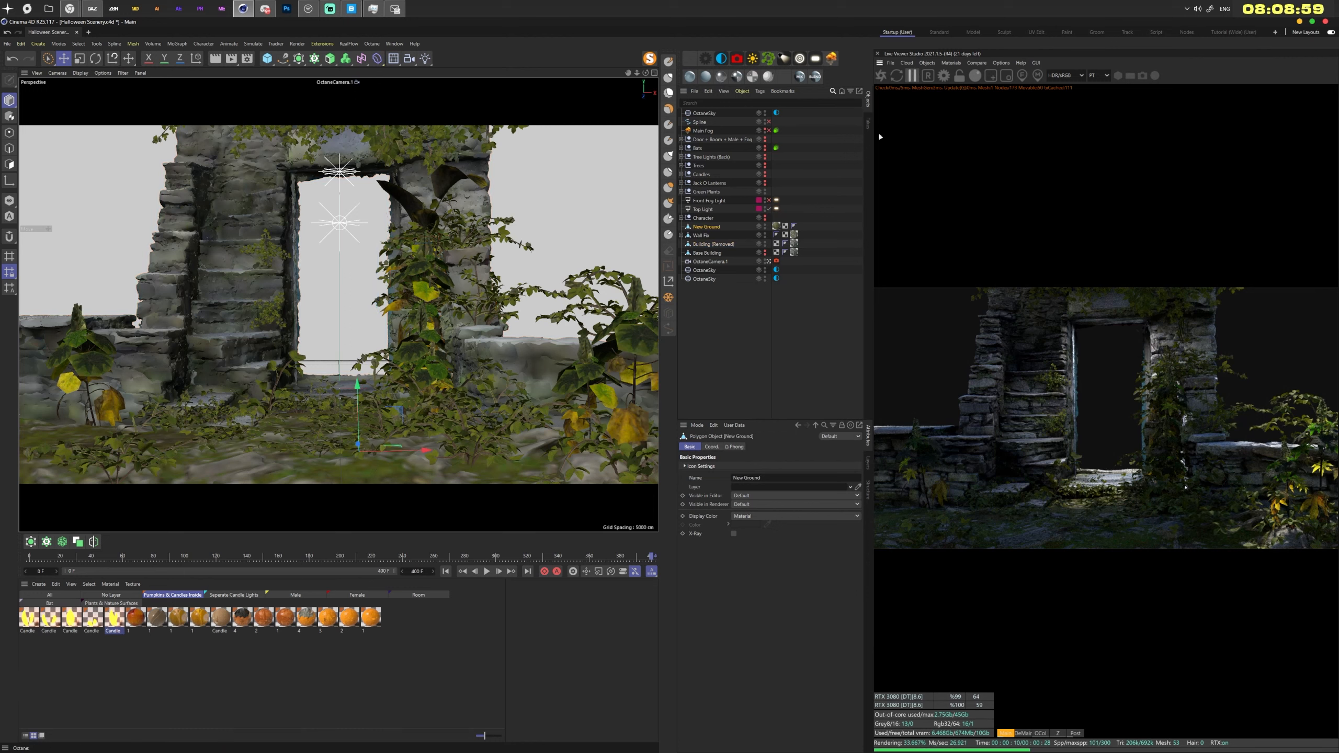
{"action": "left_click", "coordinate": [764, 182]}
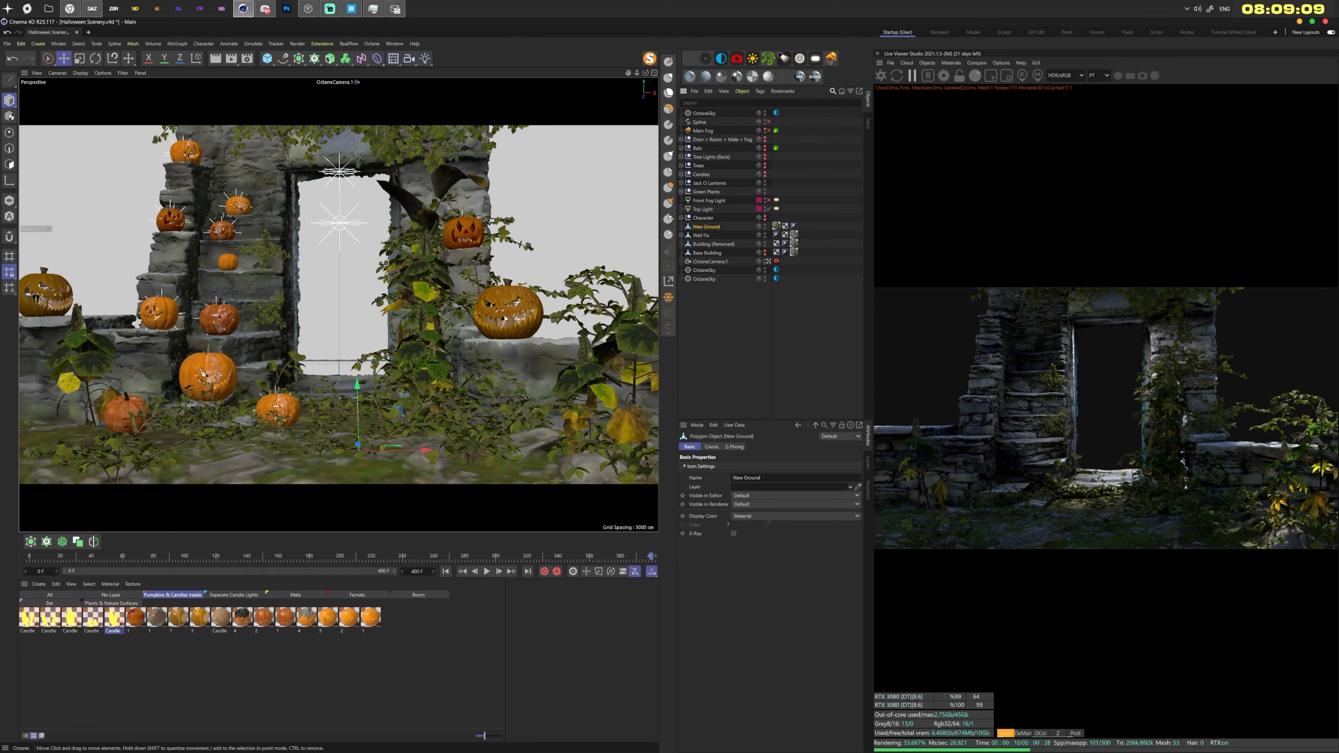
{"action": "left_click", "coordinate": [764, 174]}
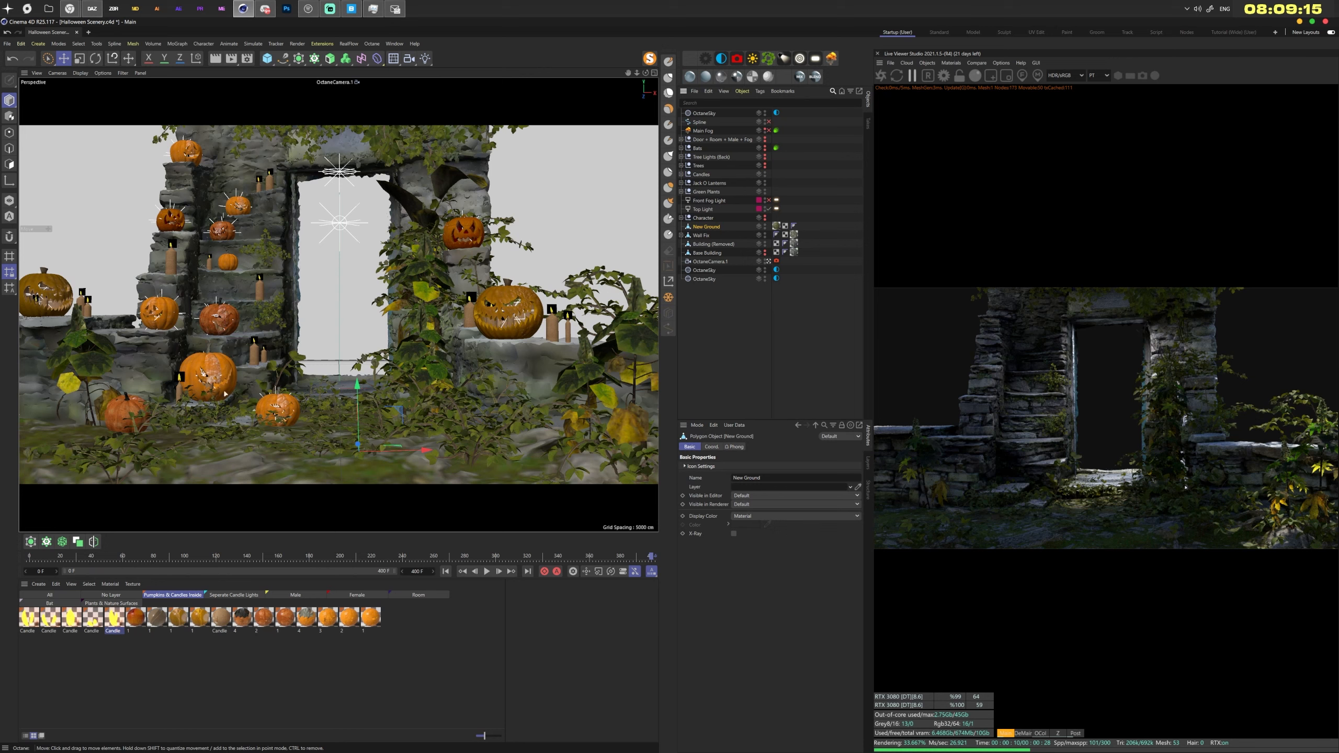
Open the last Candle material in the Octane Node Editor and select its ImageTexture node
{"action": "double_click", "coordinate": [113, 618]}
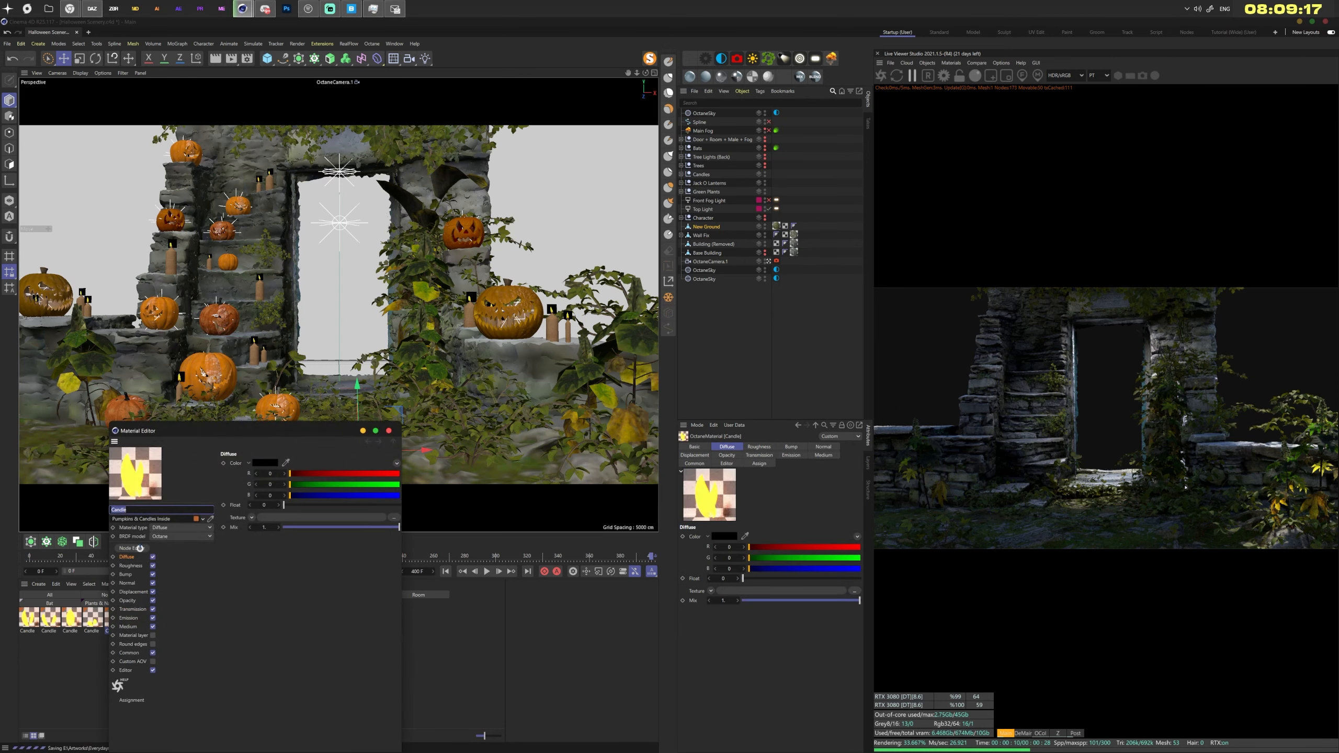
{"action": "left_click", "coordinate": [133, 548]}
{"action": "left_click", "coordinate": [366, 300]}
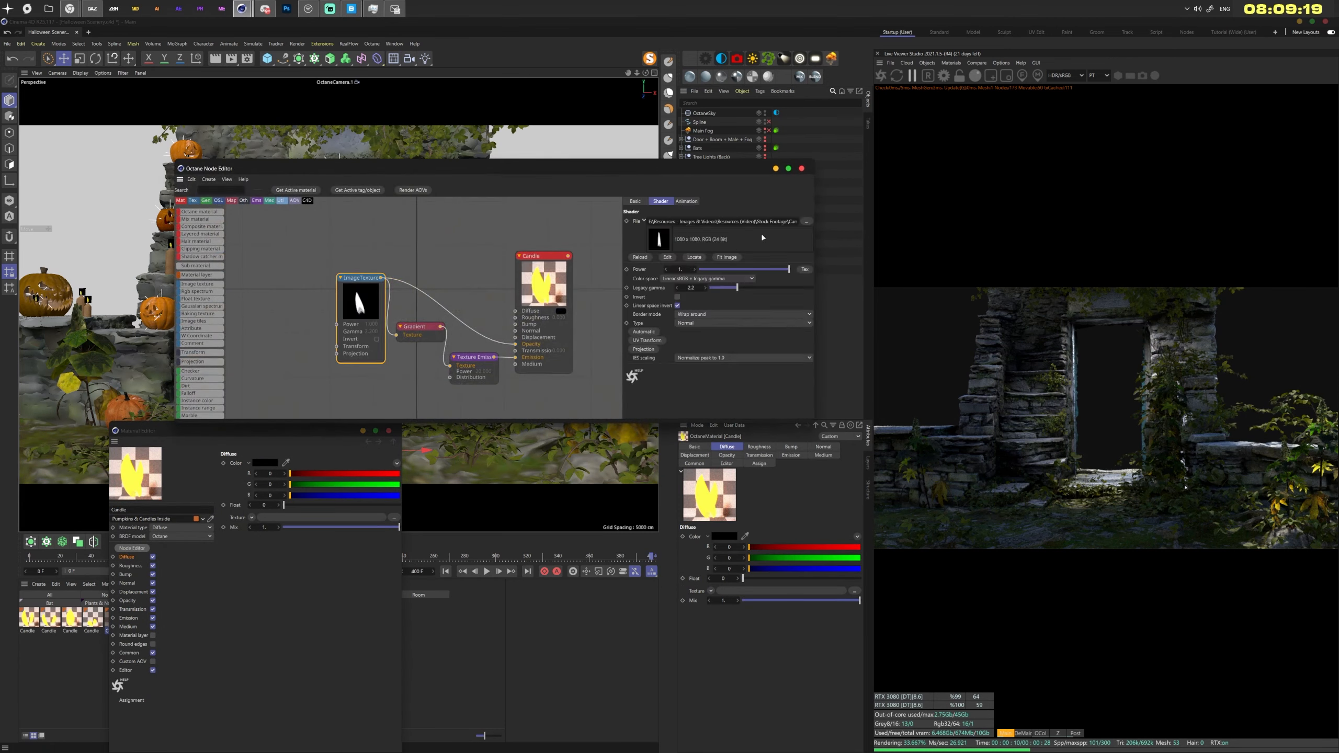
Browse the flame frames in the Candle Image Sequence folder and cancel without choosing a new texture file
{"action": "left_click", "coordinate": [806, 223]}
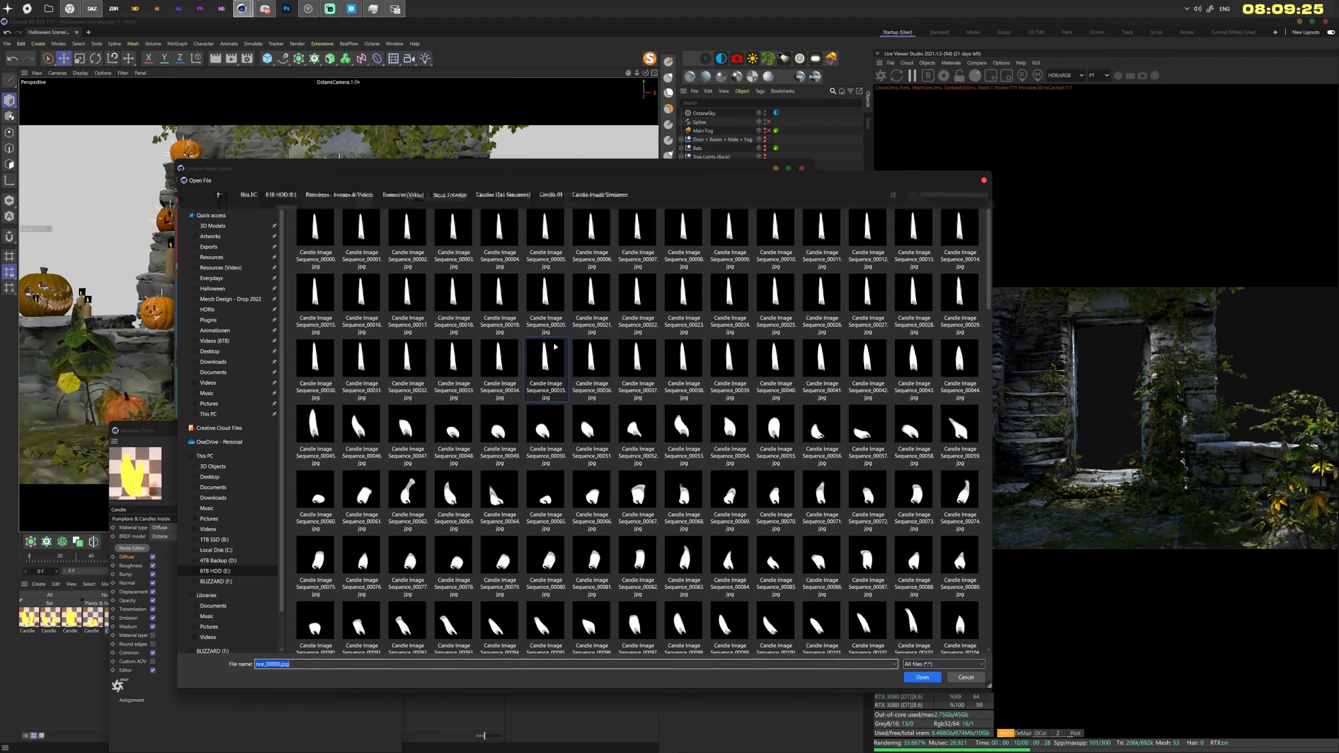
{"action": "scroll", "coordinate": [589, 389], "scroll_direction": "down", "scroll_amount": 8}
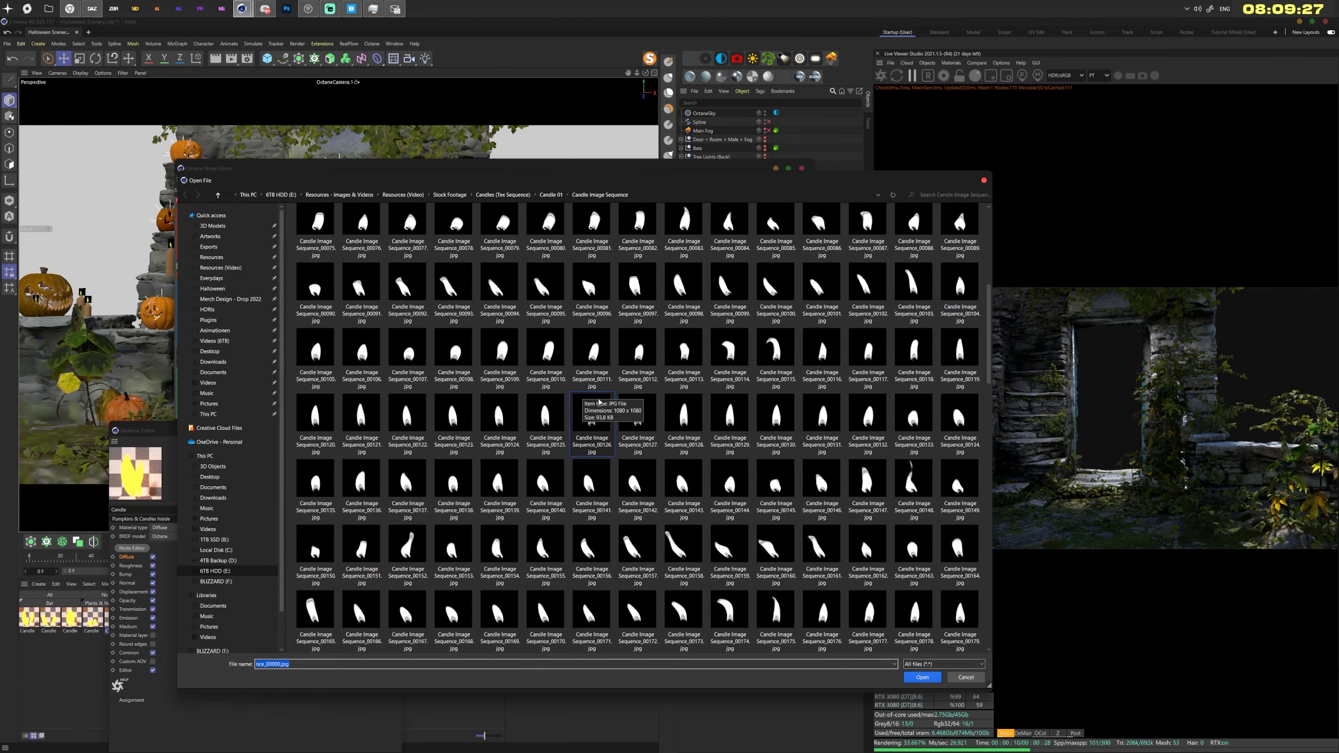
{"action": "scroll", "coordinate": [615, 408], "scroll_direction": "down", "scroll_amount": 15}
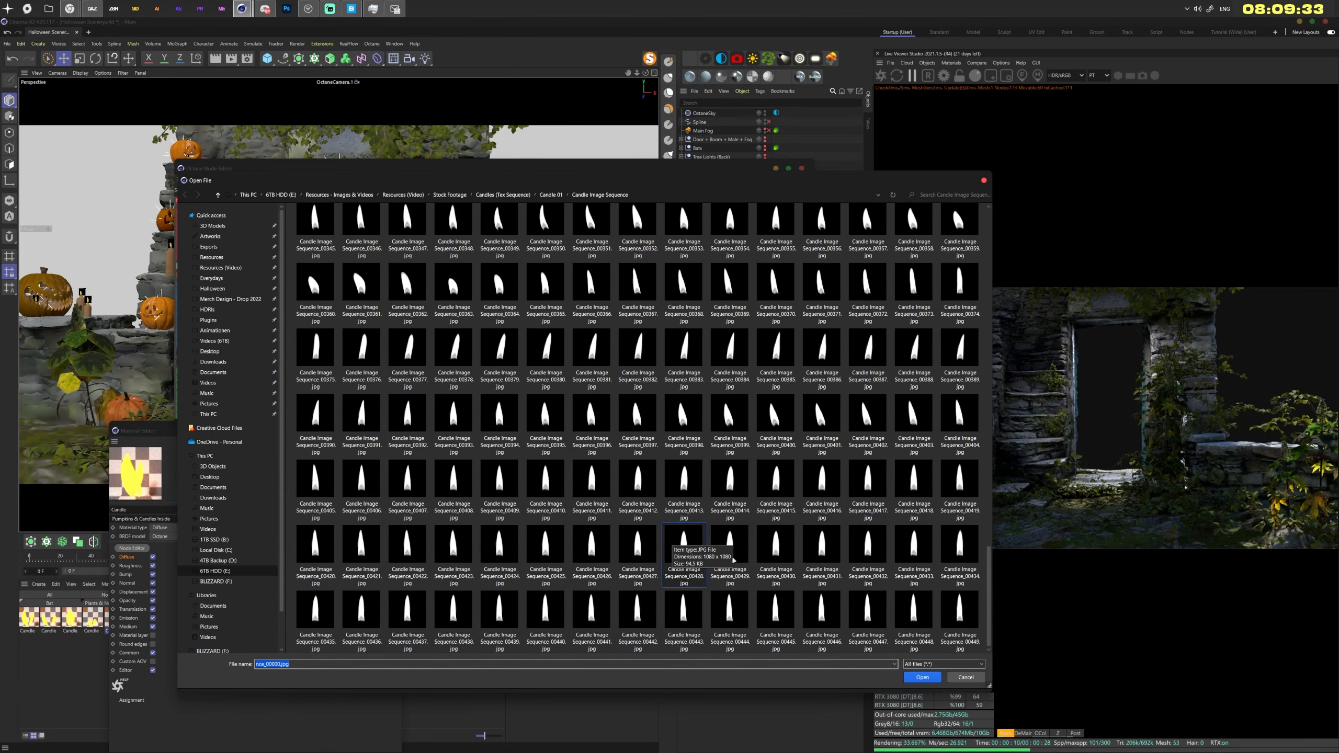
{"action": "left_click", "coordinate": [958, 674]}
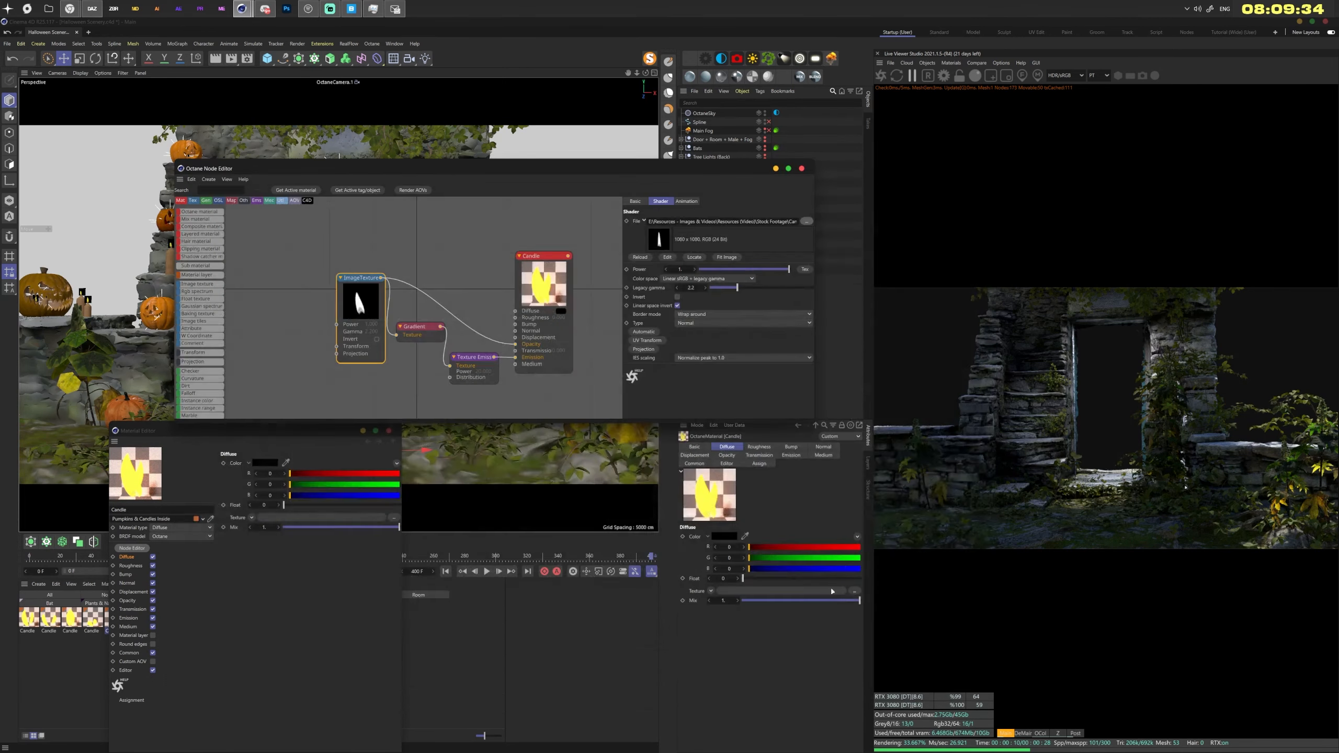
Close the Material Editor and examine the settings of the candle material's Gradient and Texture Emission nodes
{"action": "left_click", "coordinate": [390, 432]}
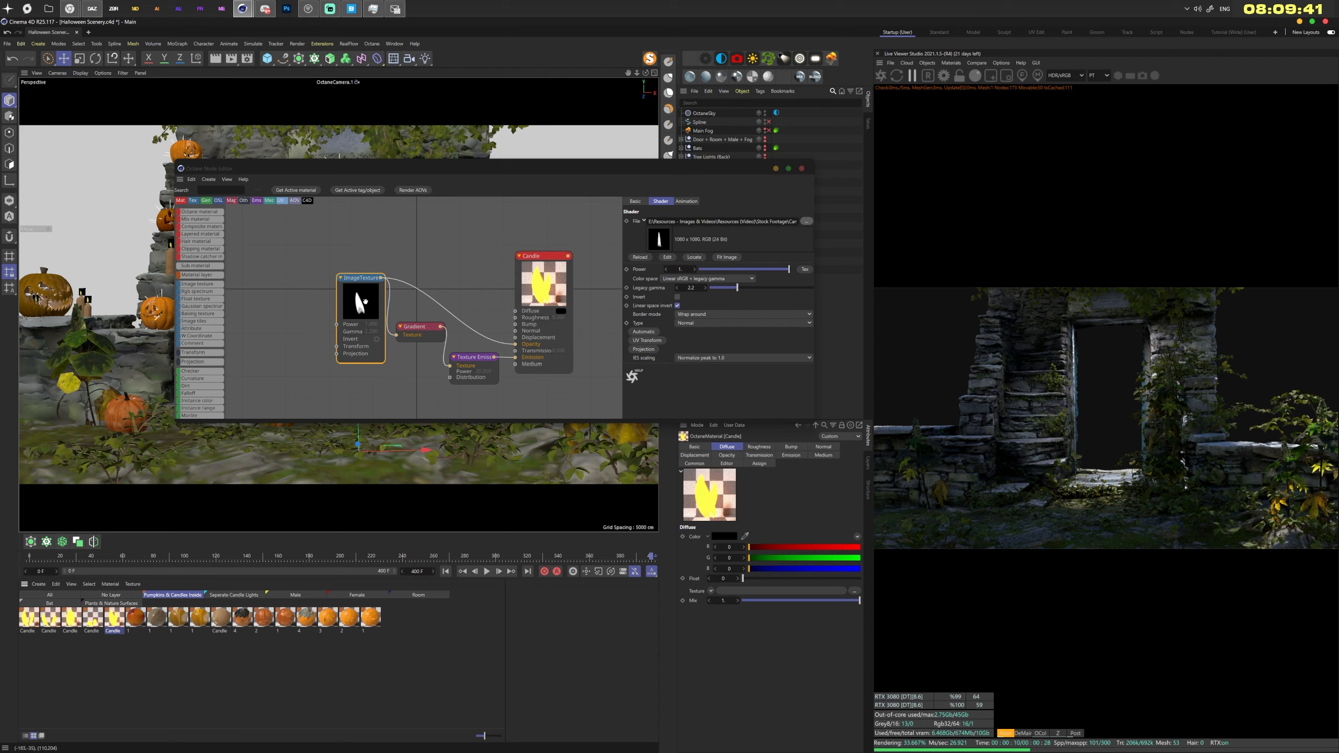
{"action": "left_click_drag", "start_coordinate": [364, 301], "coordinate": [357, 300]}
{"action": "left_click", "coordinate": [413, 327]}
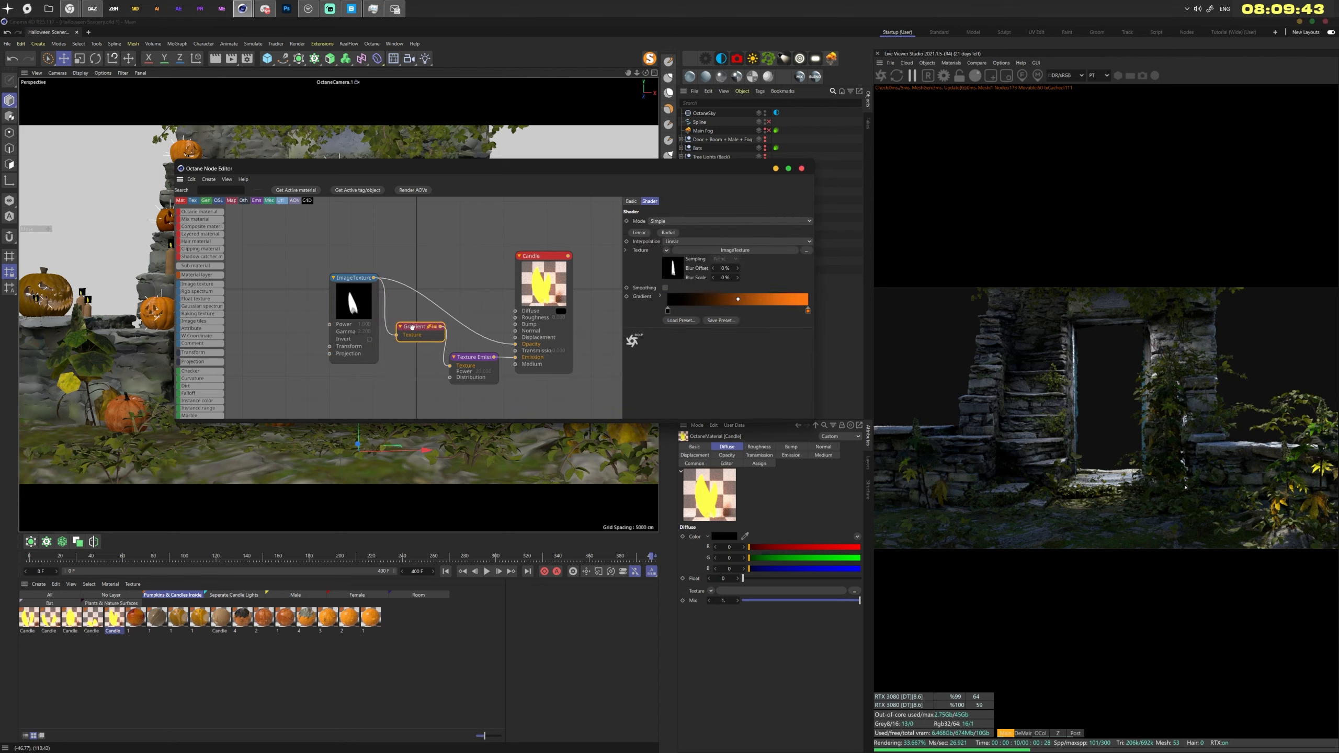
{"action": "left_click", "coordinate": [808, 311]}
{"action": "left_click", "coordinate": [467, 357]}
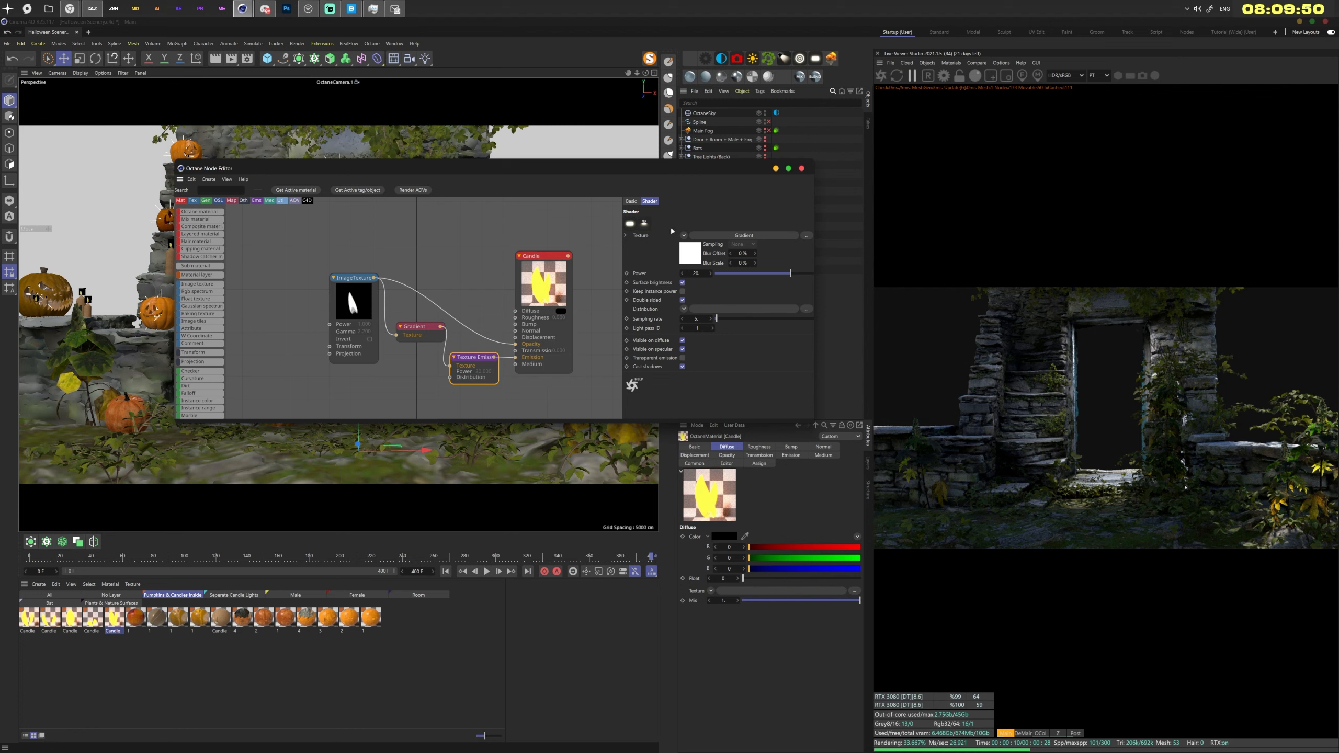
Close the Node Editor and examine the light settings of the OctaneLight inside one of the Jack O Lanterns
{"action": "left_click", "coordinate": [802, 169]}
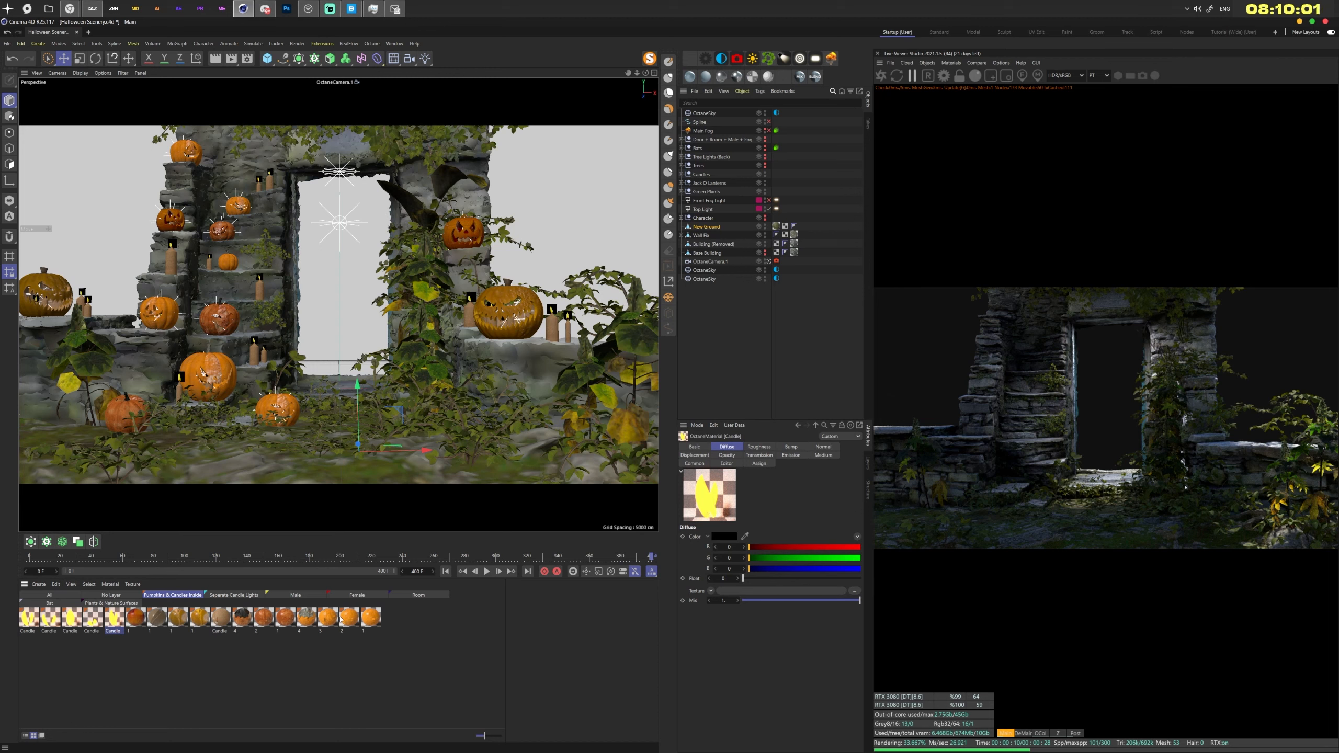
{"action": "left_click", "coordinate": [681, 183]}
{"action": "left_click", "coordinate": [686, 217]}
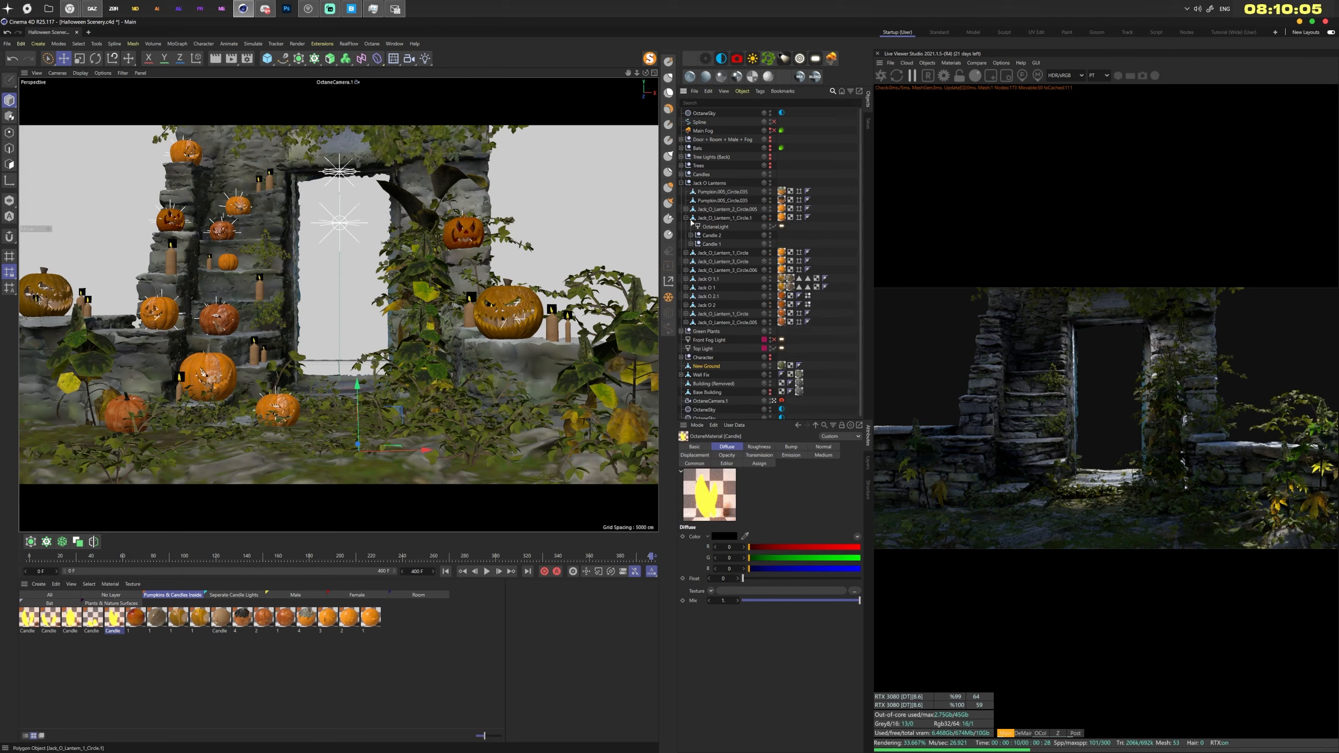
{"action": "left_click", "coordinate": [715, 227]}
{"action": "left_click", "coordinate": [782, 226]}
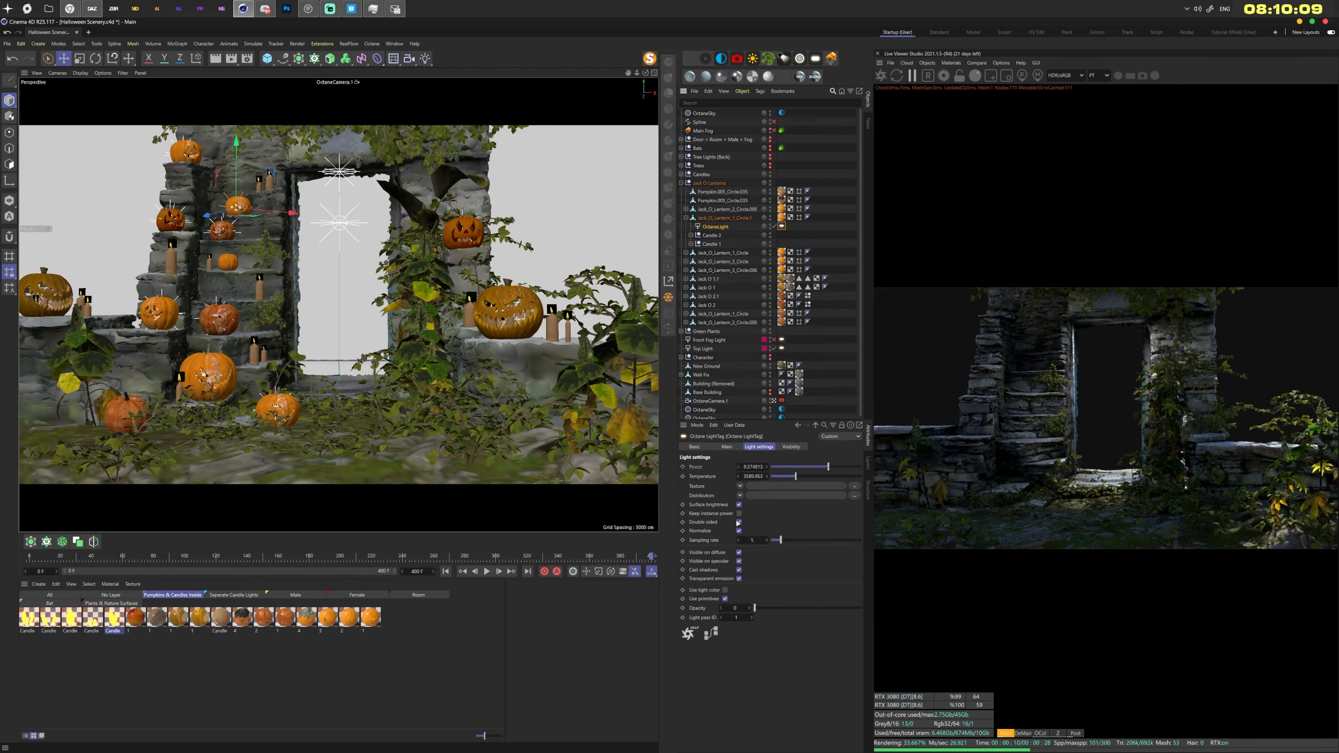
Open the last pumpkin material in the Octane Node Editor and examine its texture nodes and the RgbSpectrum node feeding transmission
{"action": "double_click", "coordinate": [371, 616]}
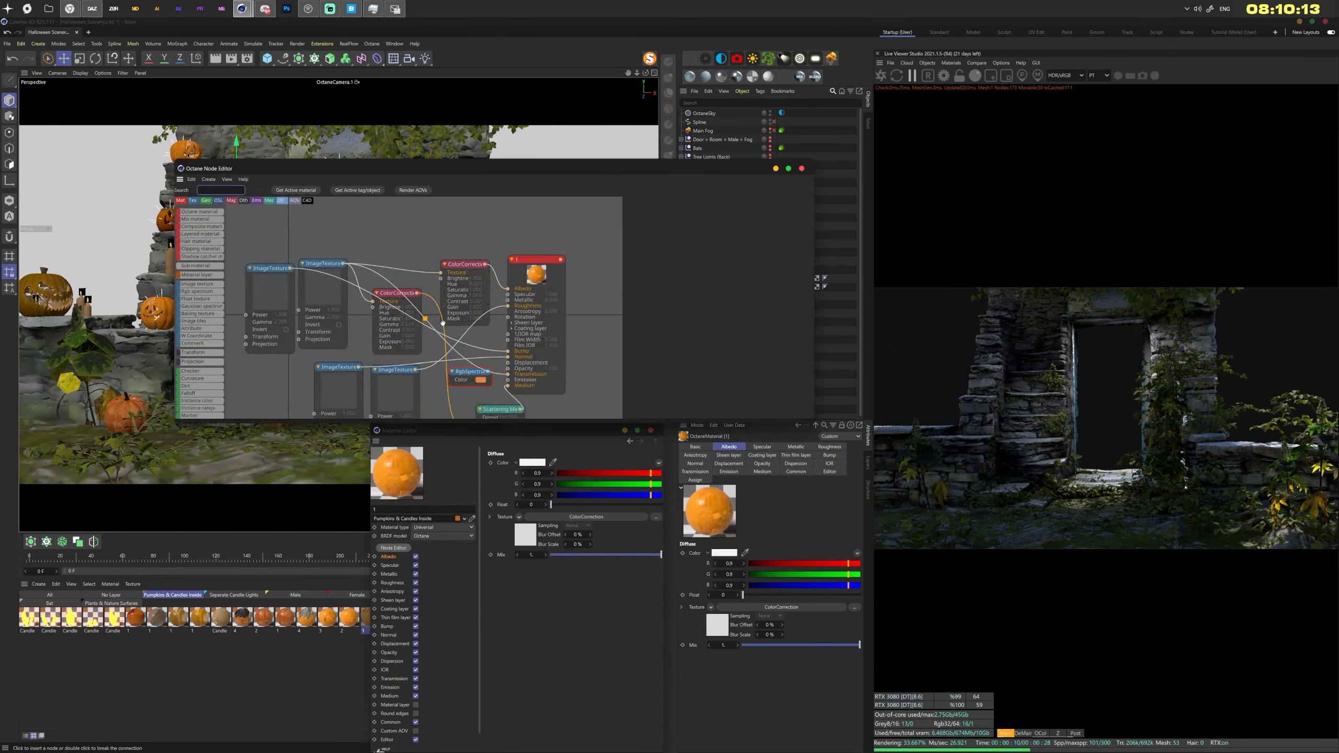
{"action": "middle_click_drag", "start_coordinate": [407, 246], "coordinate": [445, 215]}
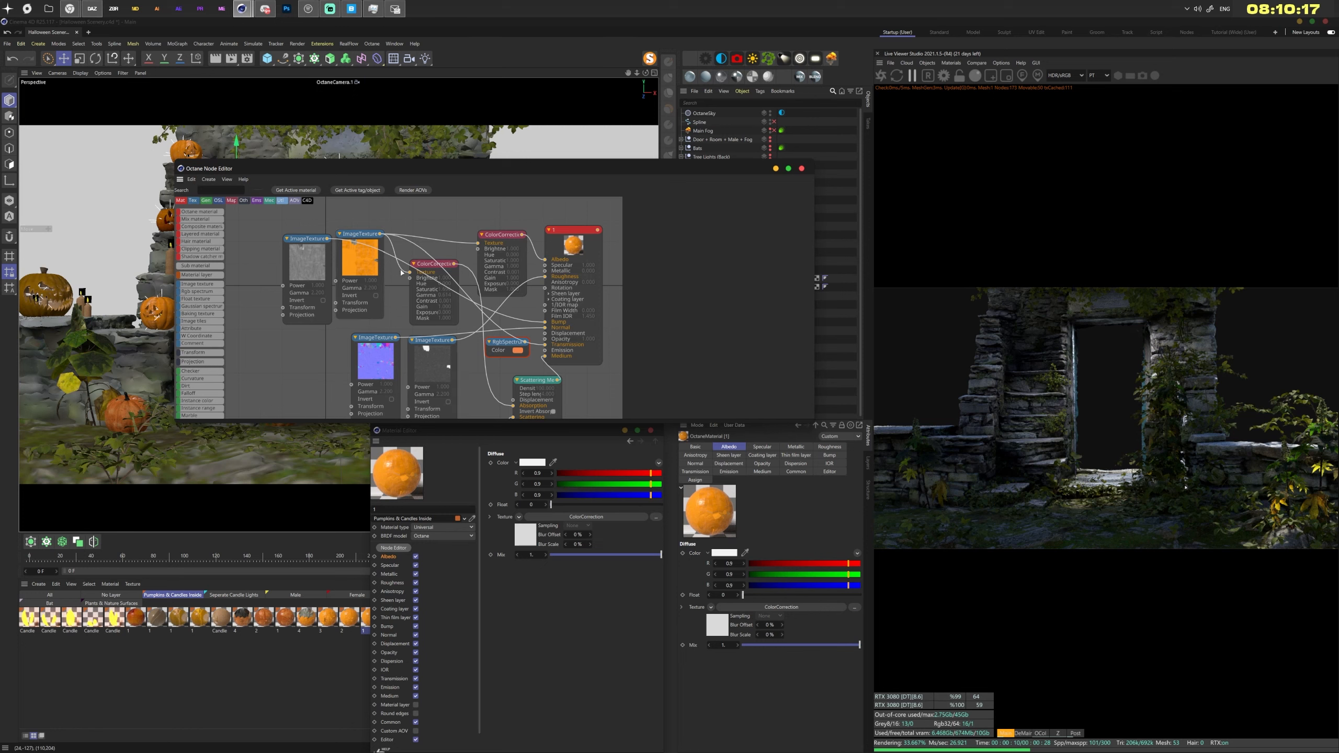
{"action": "middle_click_drag", "start_coordinate": [462, 368], "coordinate": [420, 341]}
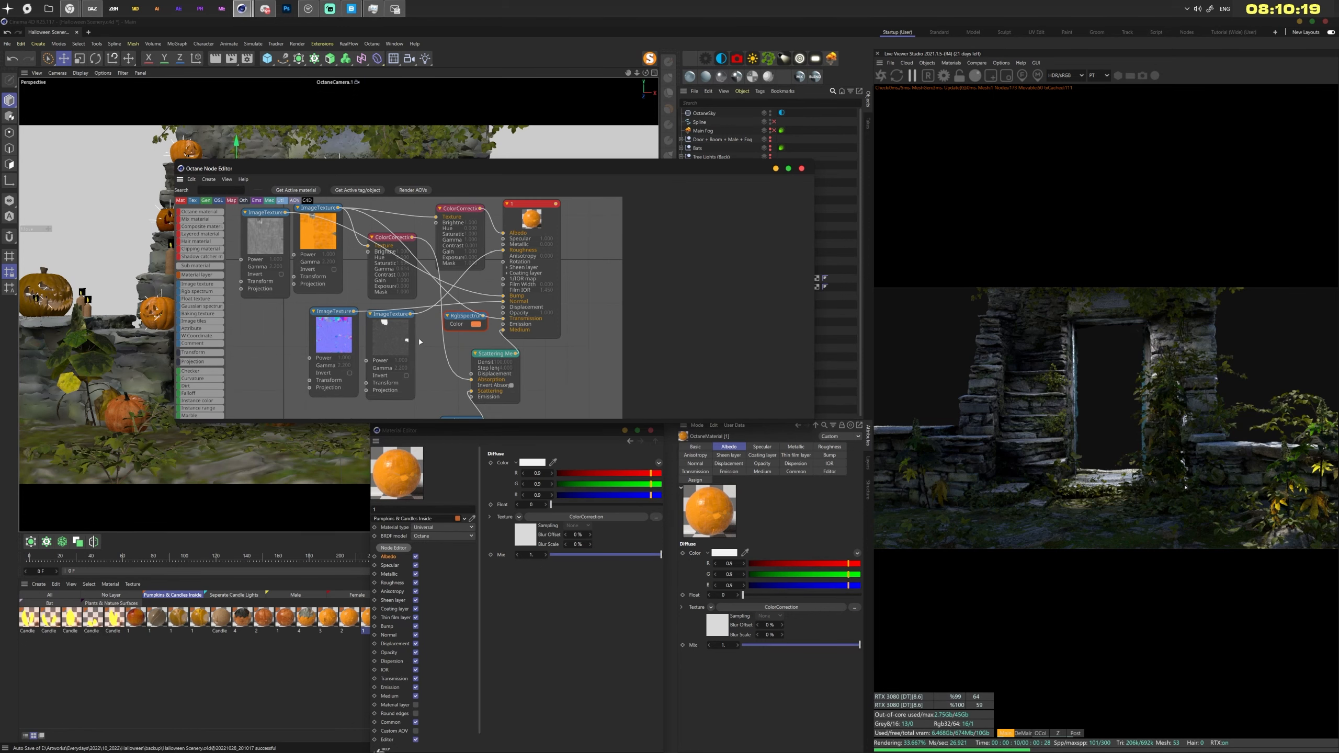
{"action": "left_click", "coordinate": [464, 316]}
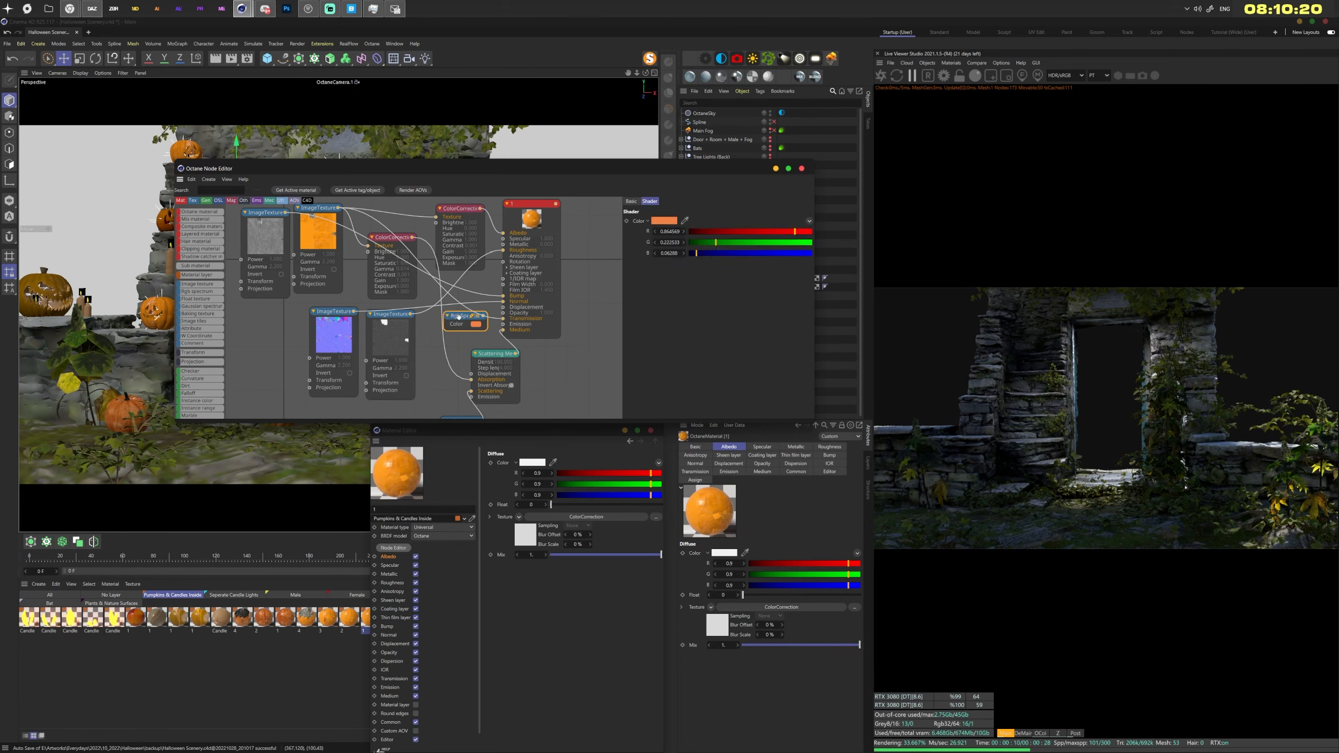
{"action": "left_click", "coordinate": [491, 347]}
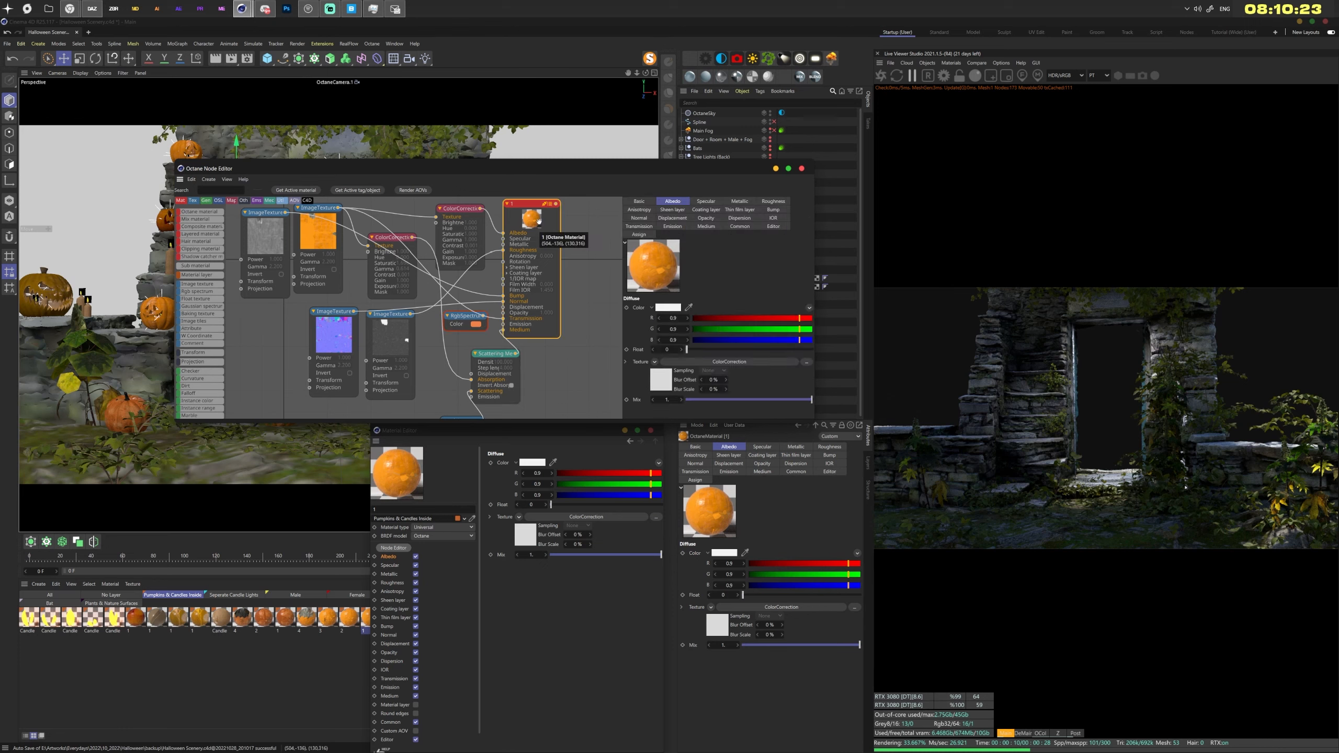
Examine the pumpkin material's Scattering Medium node and its connected RgbSpectrum, and close the Node Editor and Material Editor
{"action": "left_click", "coordinate": [493, 355]}
{"action": "mouse_move", "coordinate": [463, 359]}
{"action": "middle_mouse_down"}
{"action": "mouse_move", "coordinate": [459, 275]}
{"action": "mouse_move", "coordinate": [471, 349]}
{"action": "middle_mouse_up"}
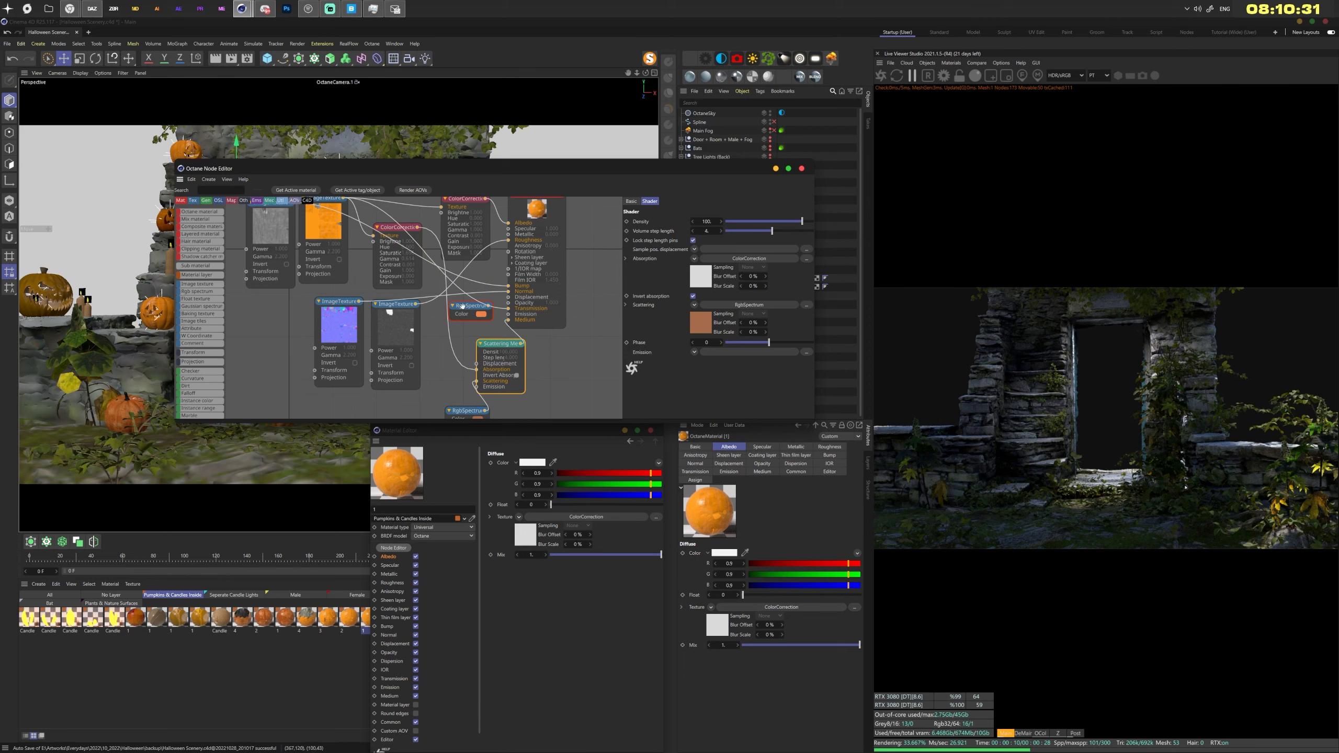
{"action": "middle_click_drag", "start_coordinate": [463, 411], "coordinate": [467, 378]}
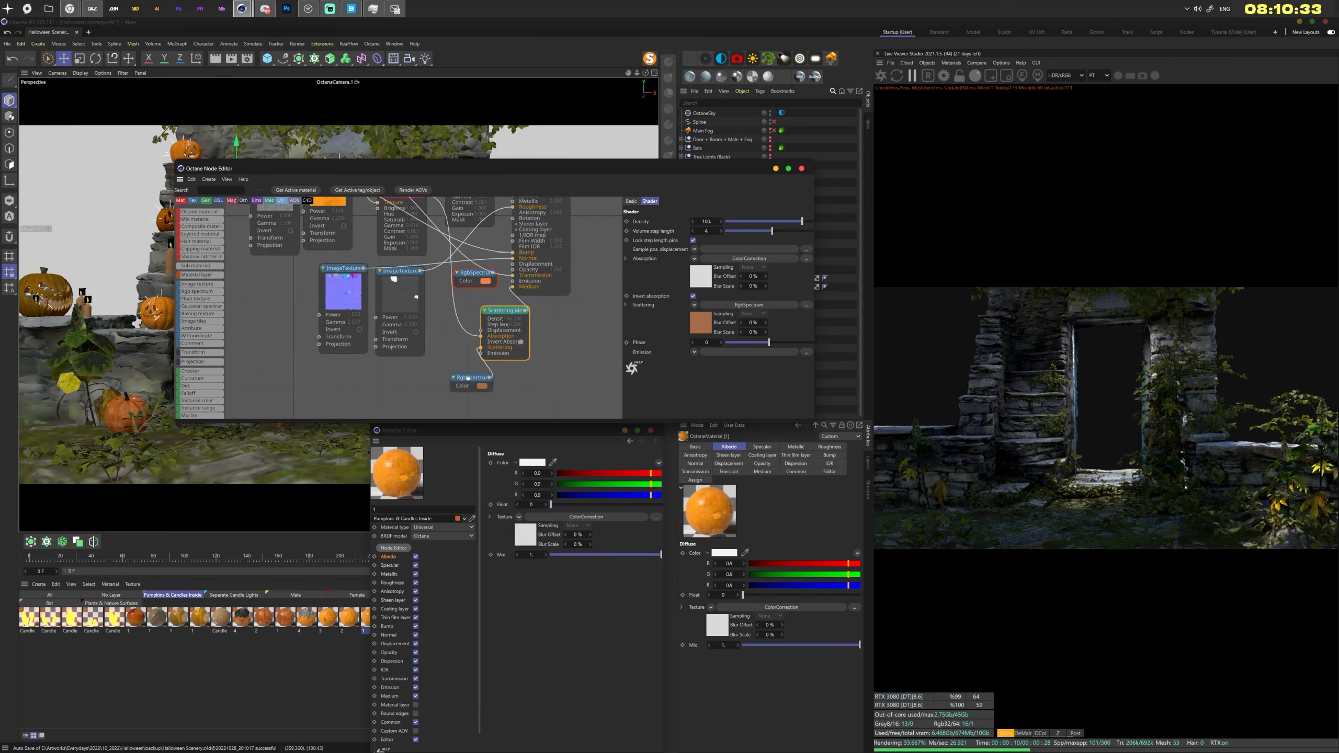
{"action": "left_click", "coordinate": [802, 169]}
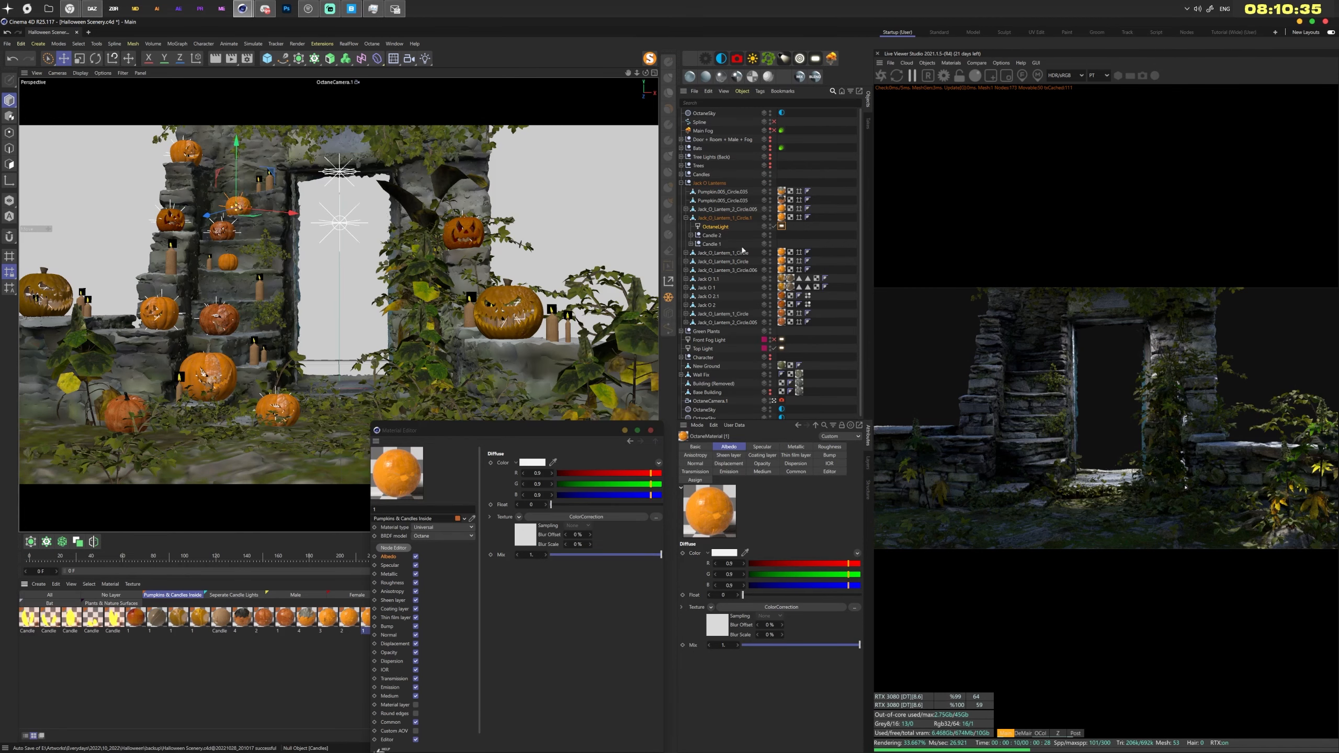
{"action": "left_click", "coordinate": [648, 431]}
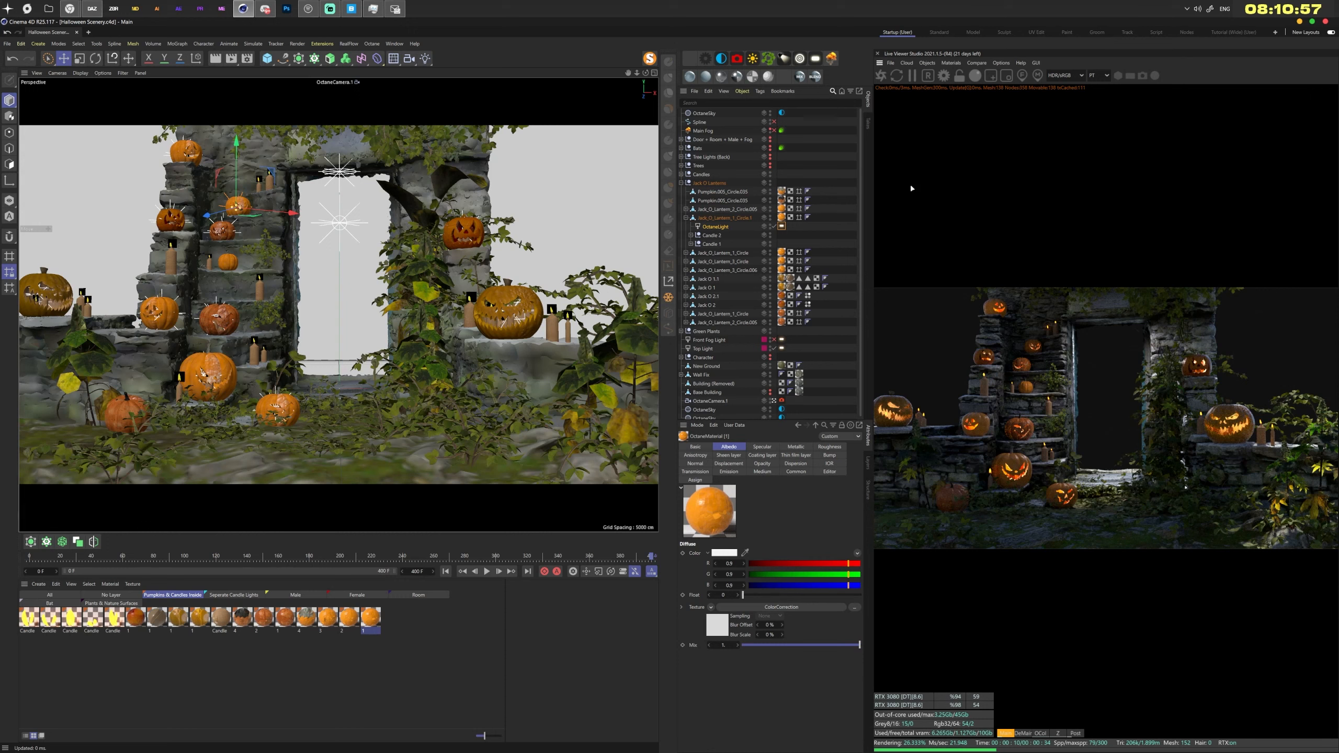
Collapse the Jack O Lanterns group and show the Trees and Tree Lights (Back) groups
{"action": "left_click", "coordinate": [681, 183]}
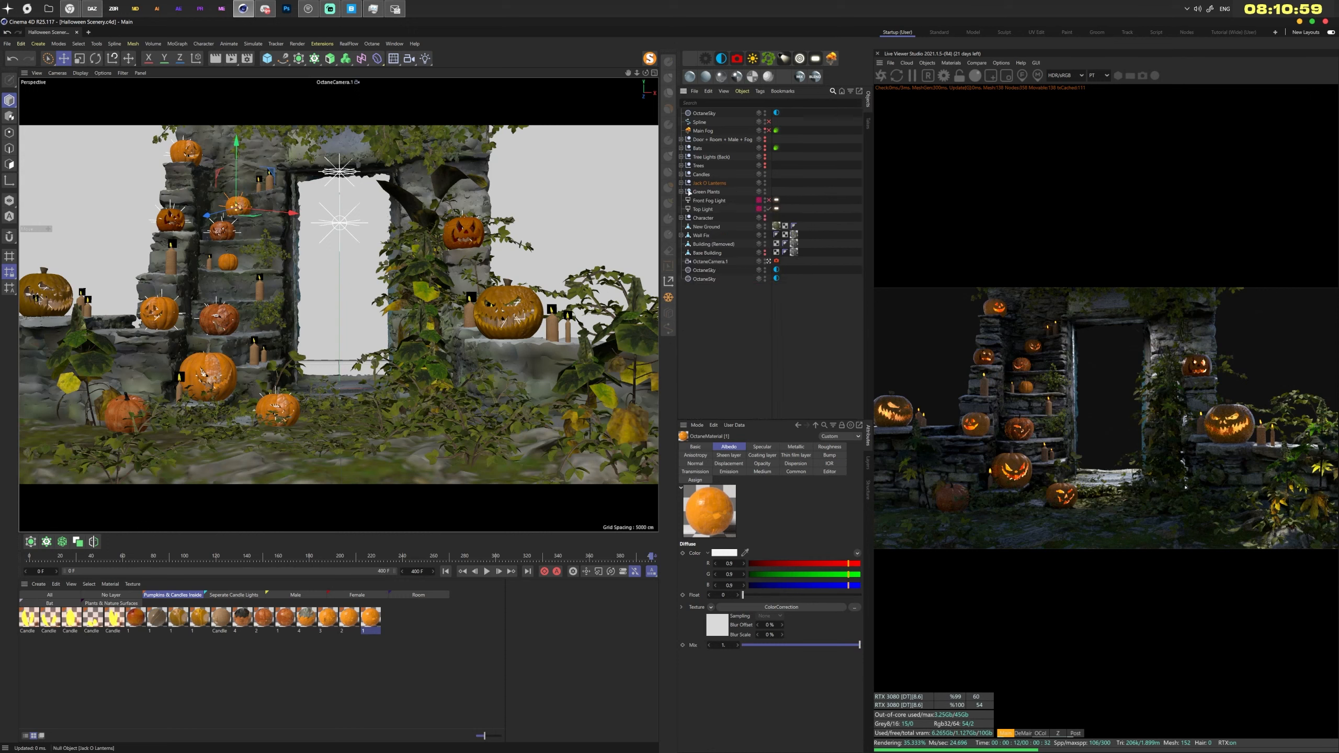
{"action": "left_click", "coordinate": [764, 164]}
{"action": "left_click", "coordinate": [765, 158]}
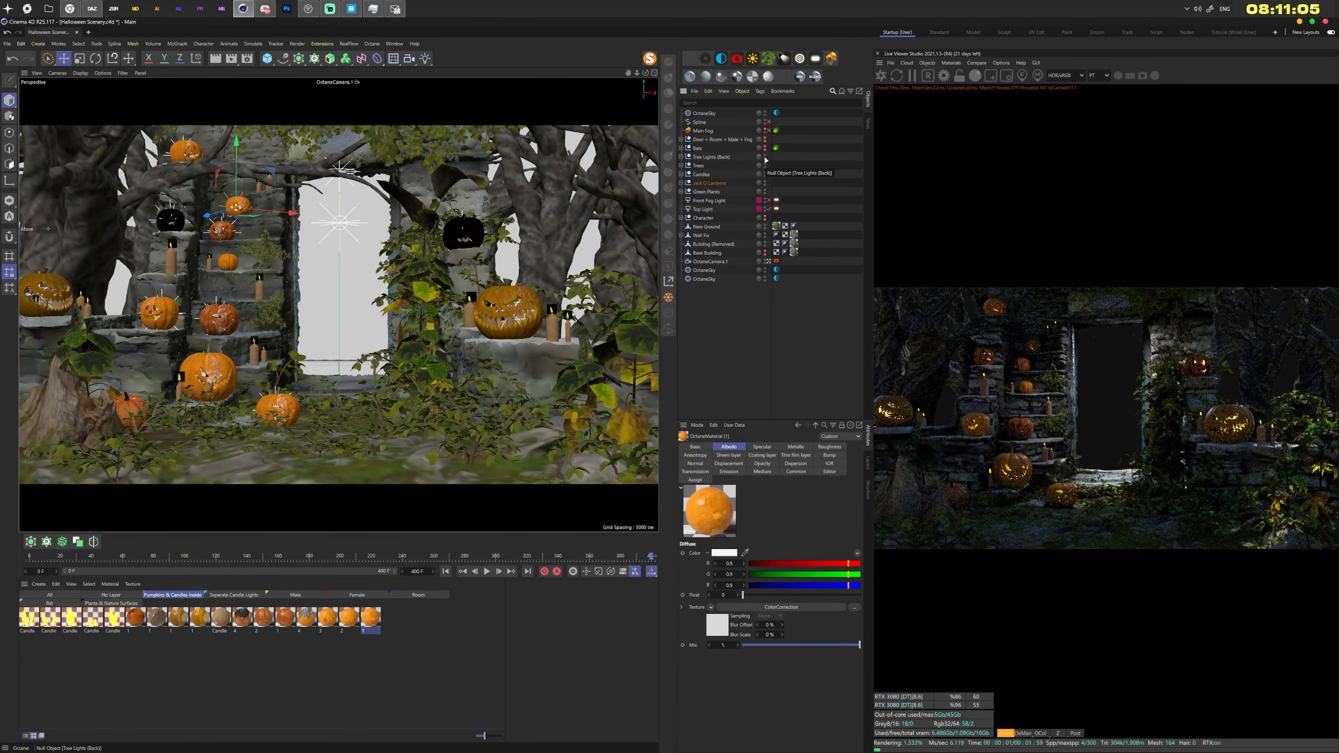
Examine the lights in the Tree Lights (Back) group and their placement in the four-view layout, and return to the camera view
{"action": "left_click", "coordinate": [681, 156]}
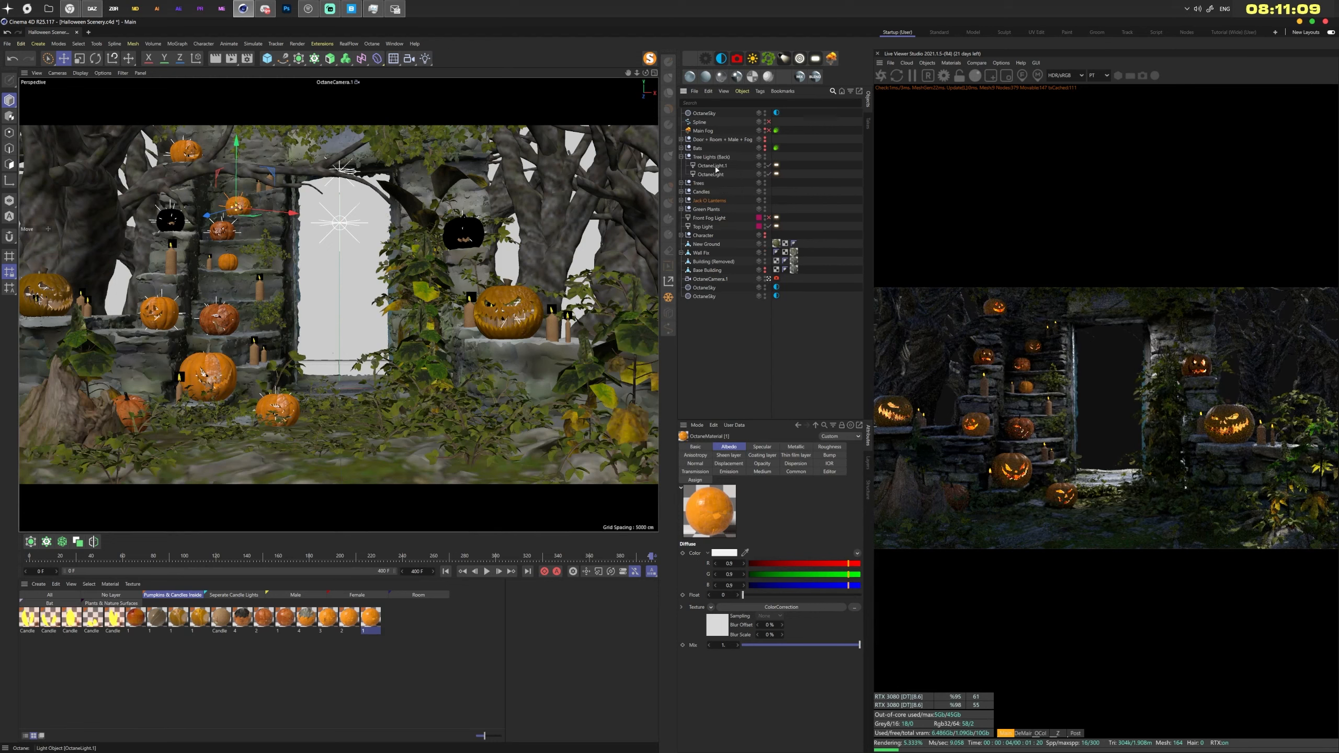
{"action": "left_click", "coordinate": [681, 157]}
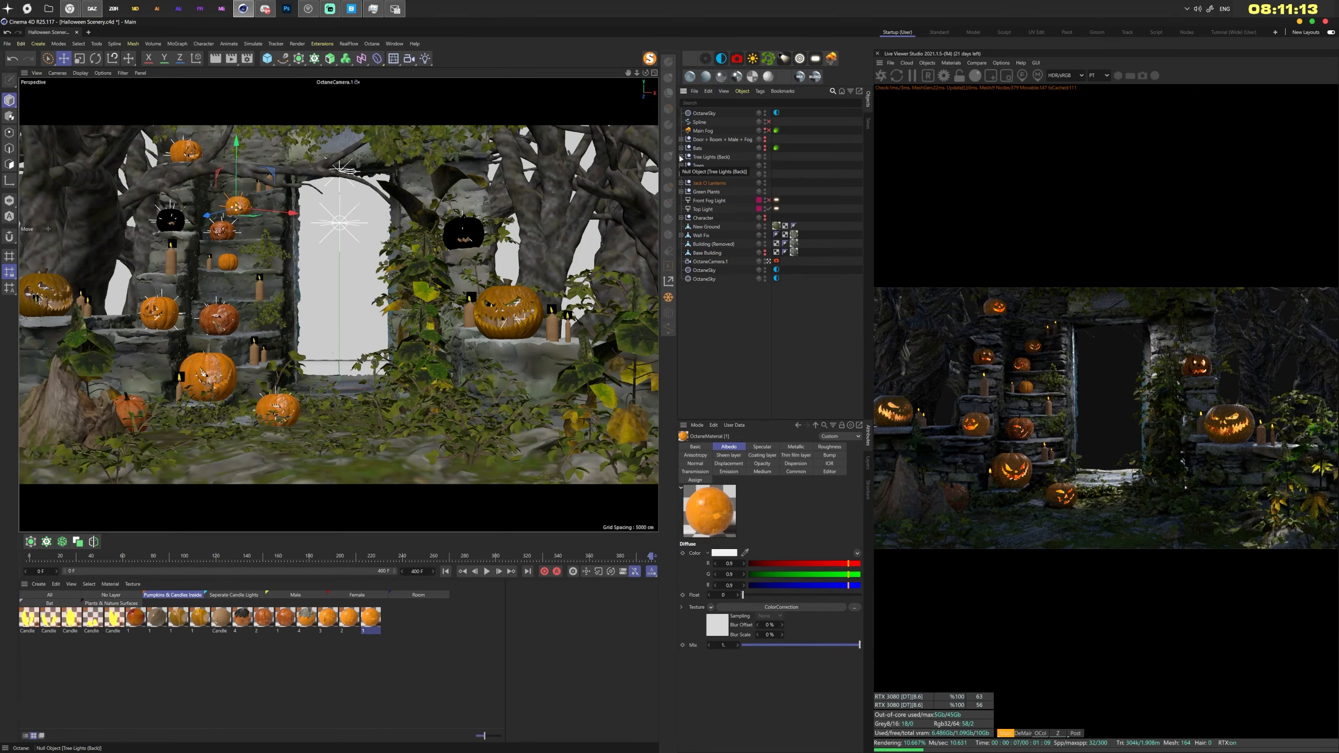
{"action": "left_click", "coordinate": [654, 72]}
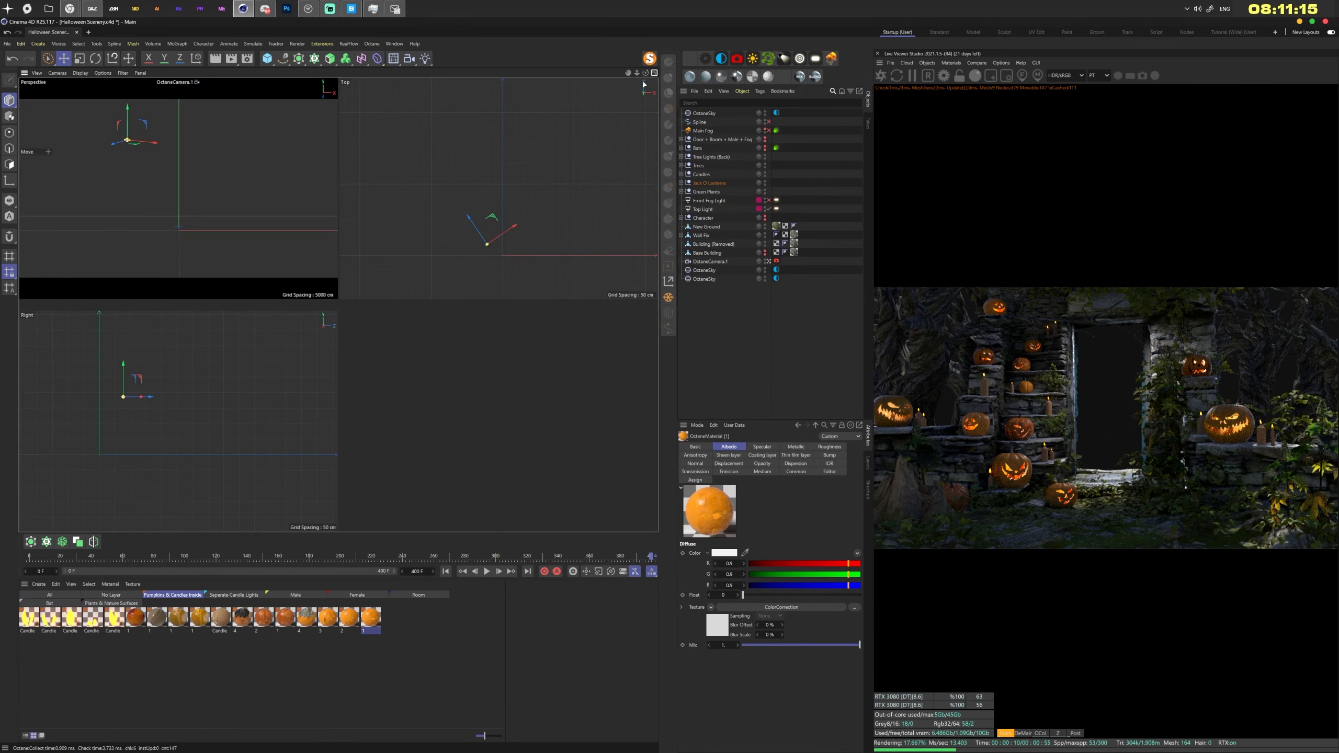
{"action": "left_click_drag", "start_coordinate": [638, 73], "coordinate": [596, 79]}
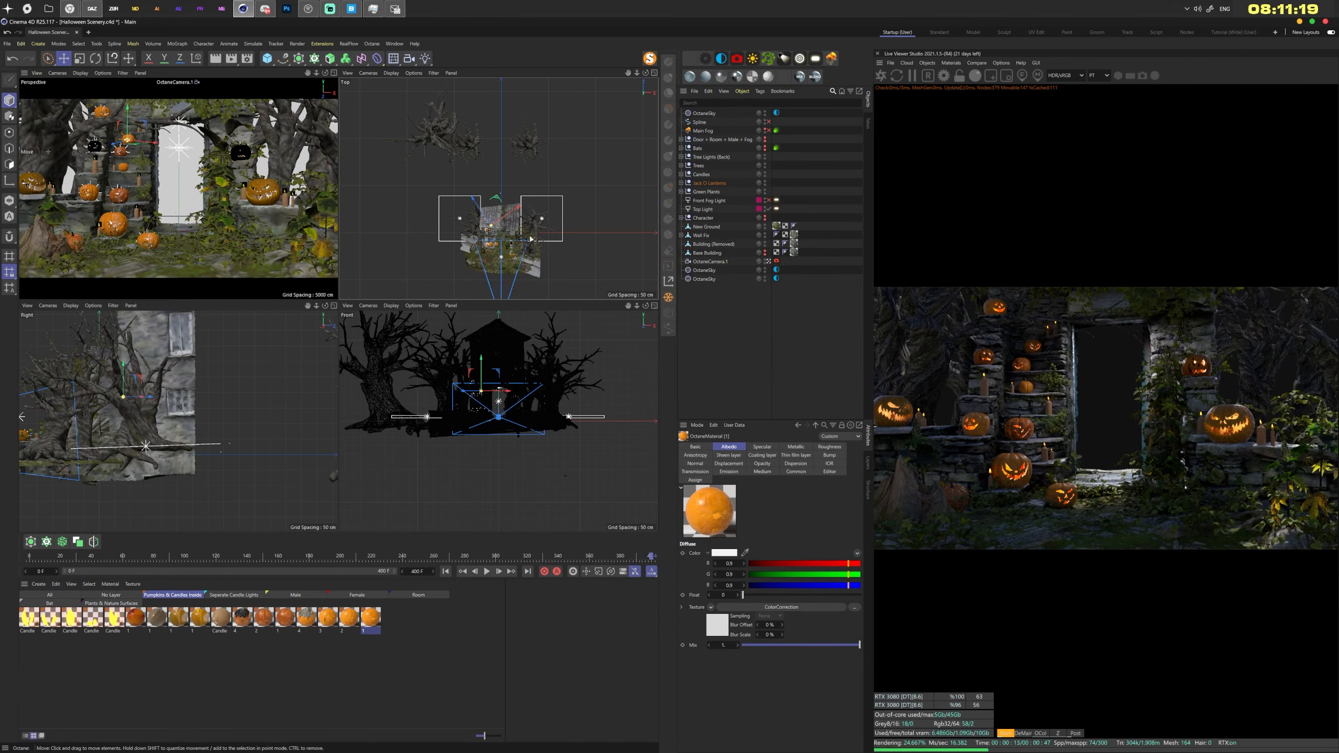
{"action": "left_click", "coordinate": [333, 73]}
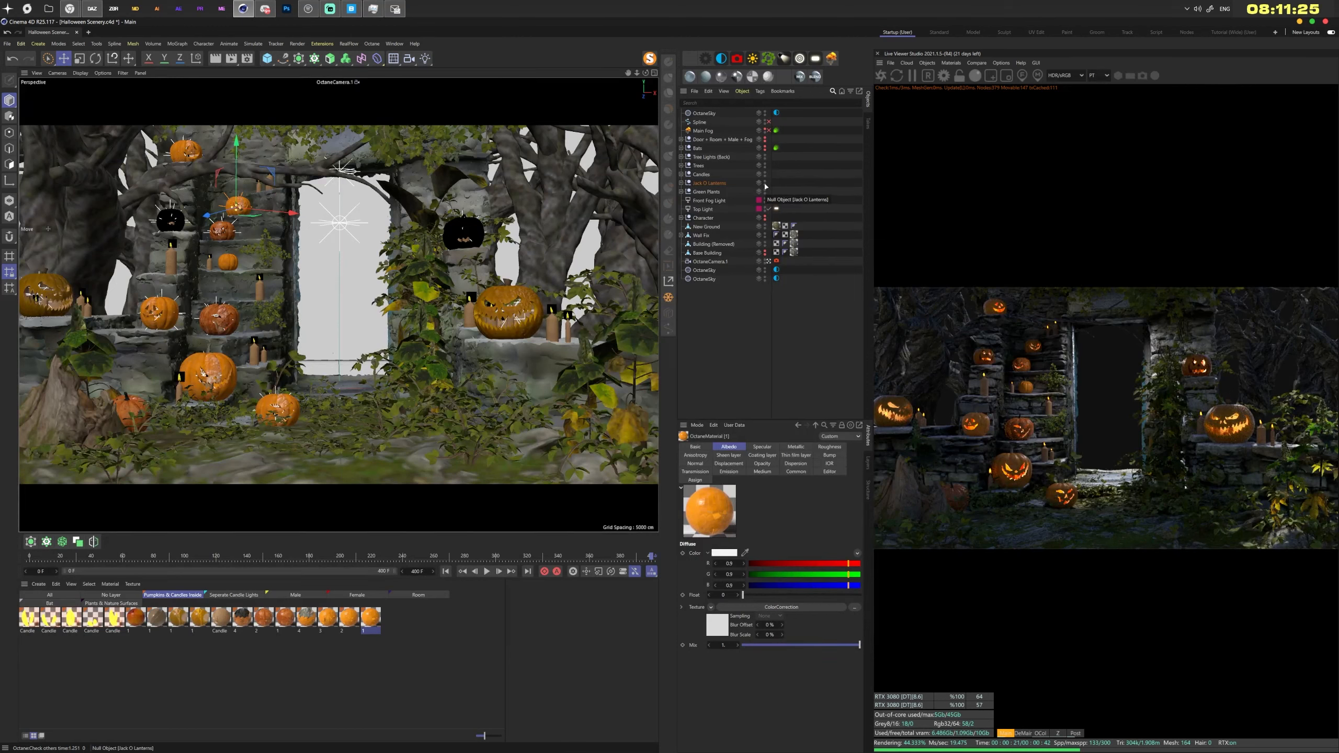
Show the Door + Room + Male + Fog group, turn off its Fog Door object, and inspect the doorway up close
{"action": "left_click", "coordinate": [764, 140]}
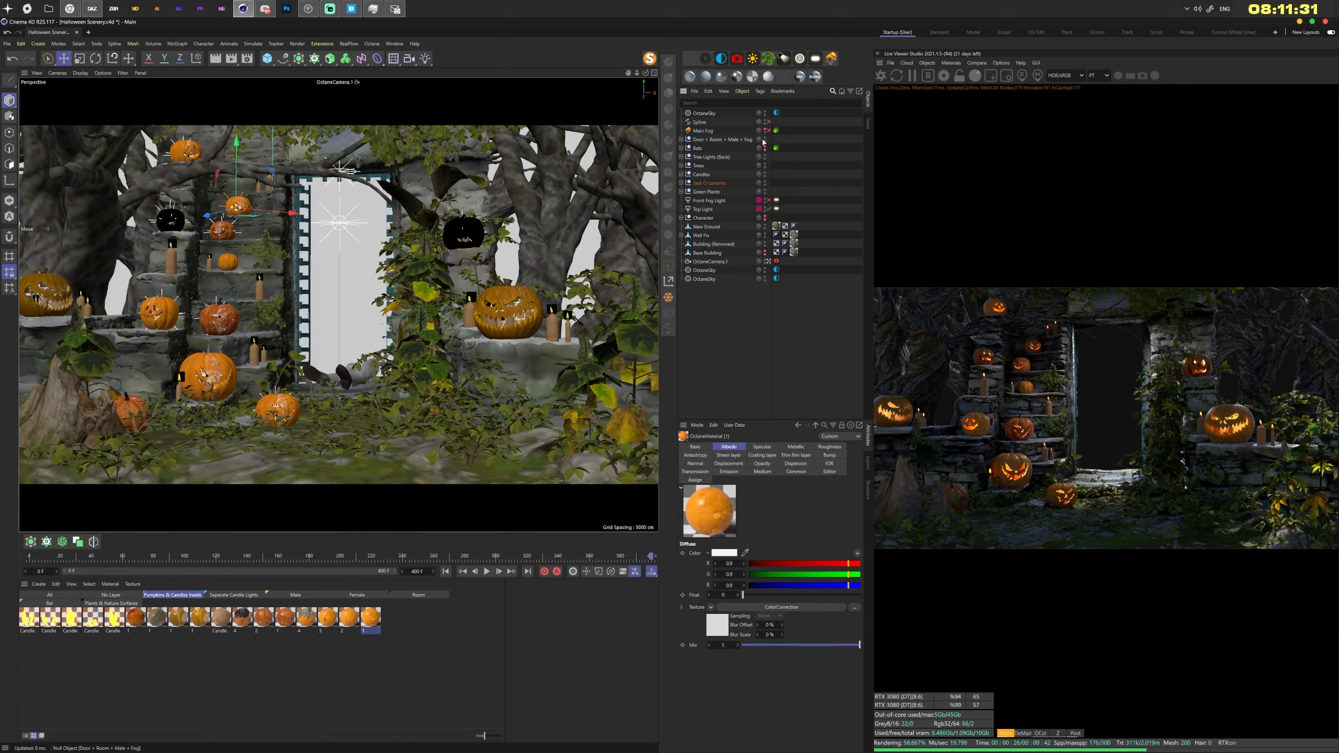
{"action": "left_click", "coordinate": [681, 140]}
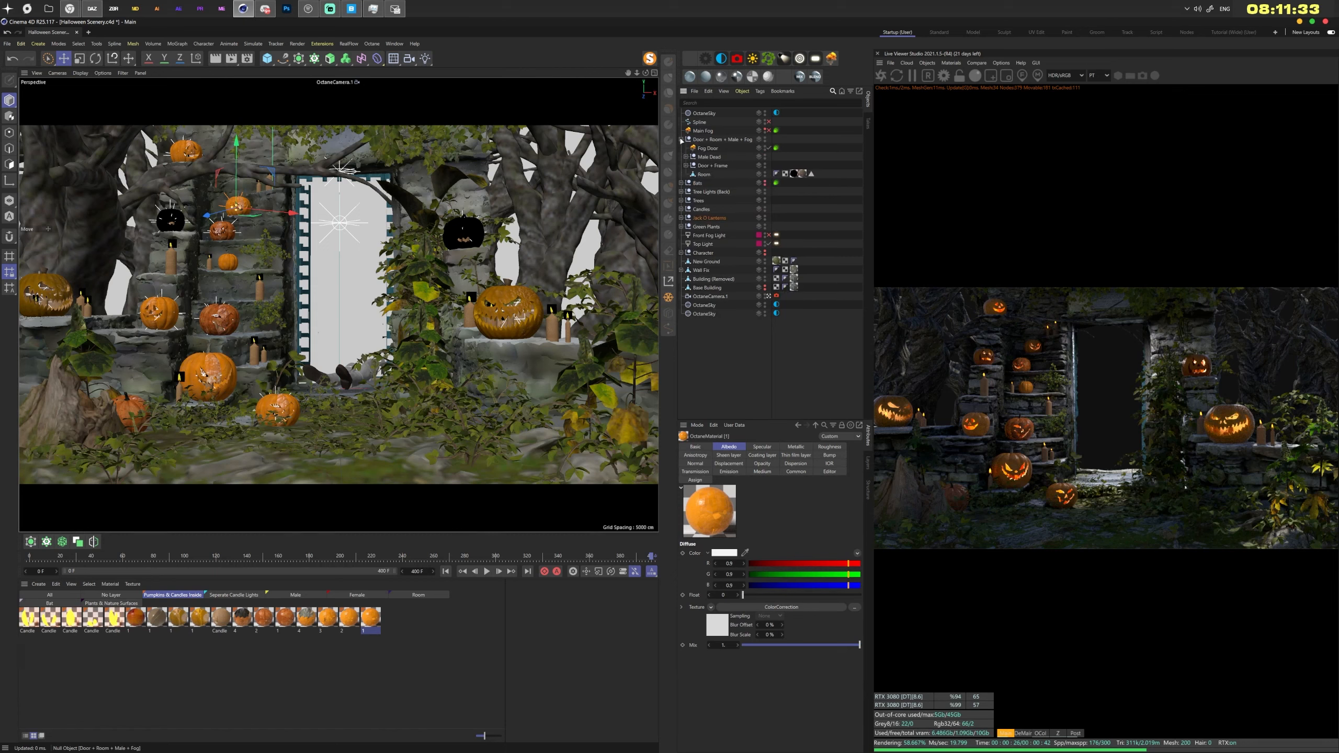
{"action": "left_click", "coordinate": [769, 148]}
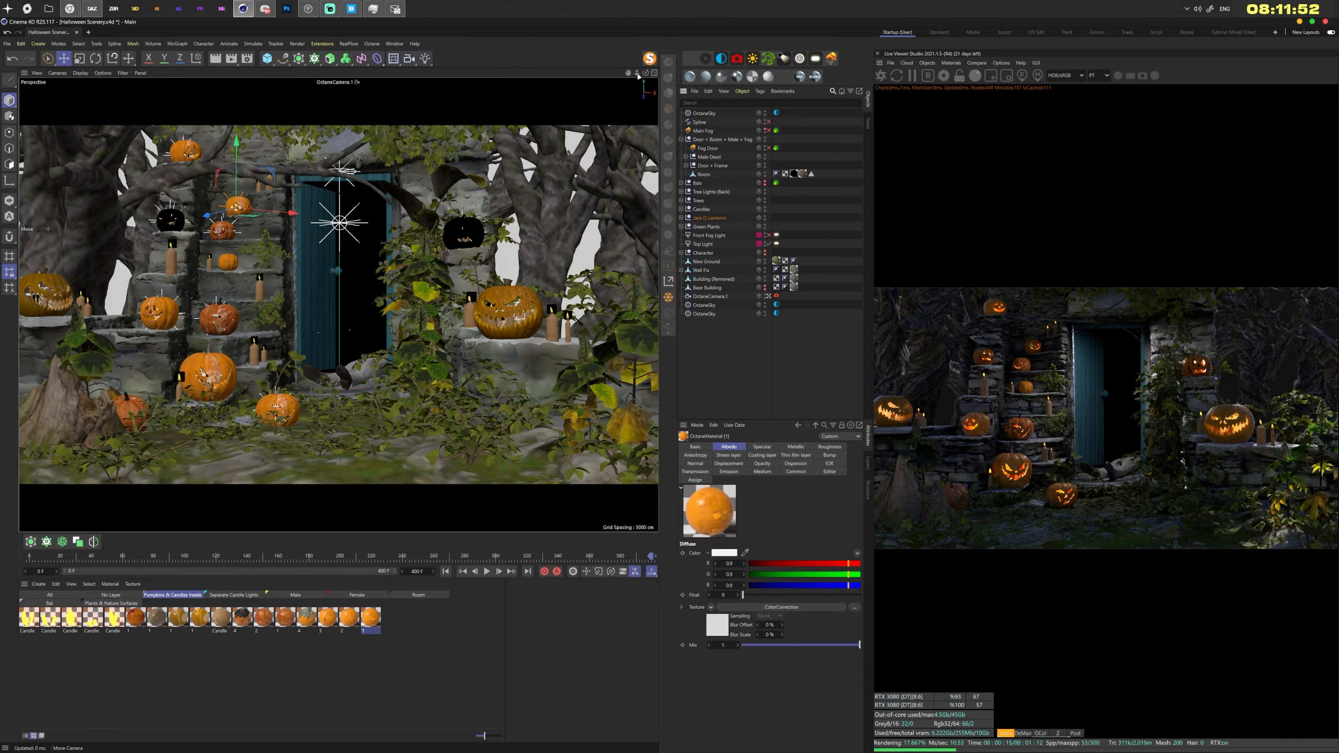
{"action": "mouse_move", "coordinate": [638, 74]}
{"action": "left_mouse_down"}
{"action": "mouse_move", "coordinate": [106, 83]}
{"action": "mouse_move", "coordinate": [638, 75]}
{"action": "left_mouse_up"}
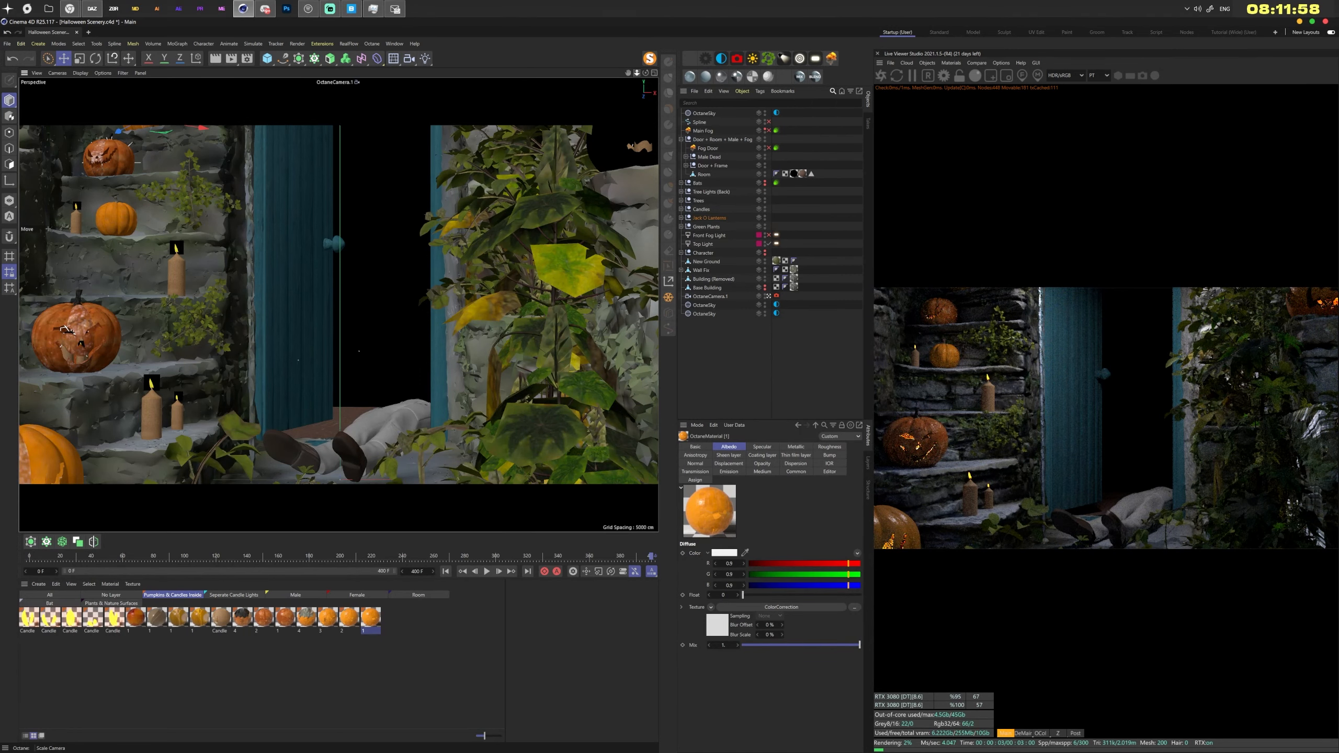
{"action": "left_click_drag", "start_coordinate": [637, 72], "coordinate": [657, 110]}
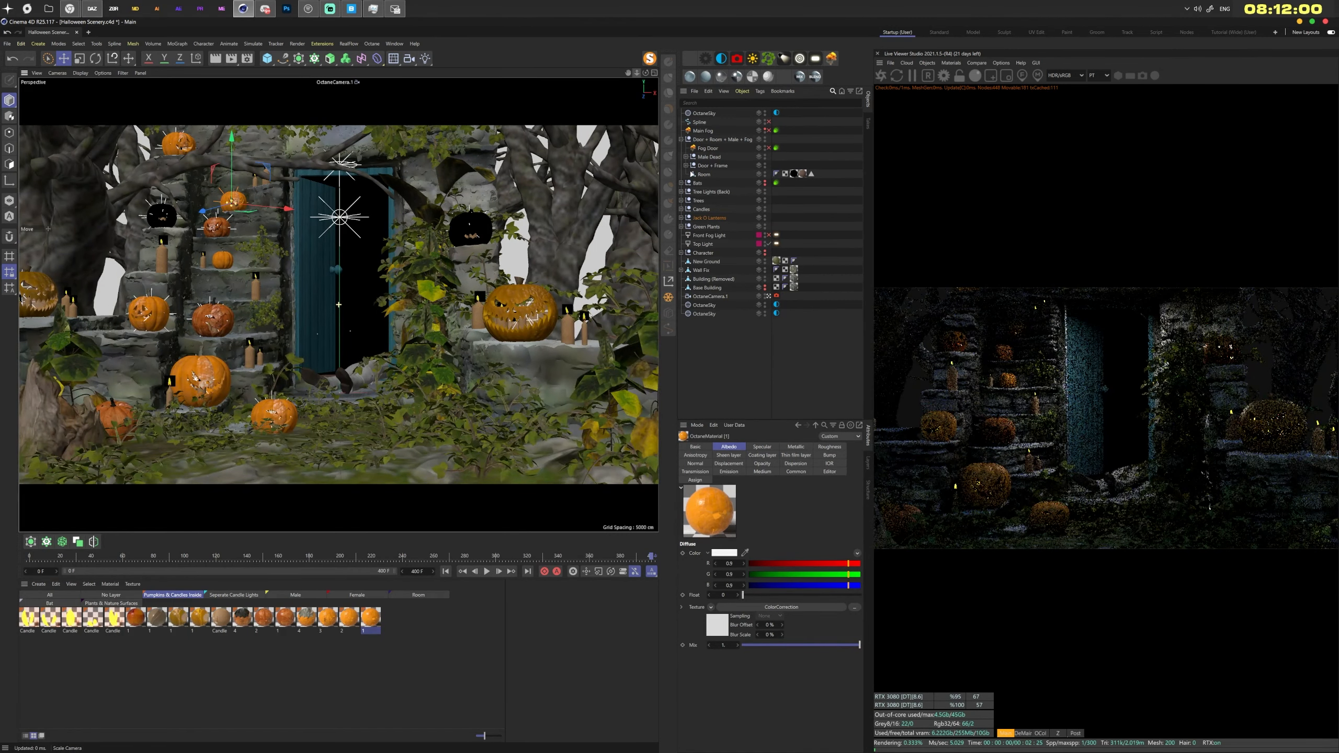
Show the Character group and restart the live render
{"action": "left_click", "coordinate": [764, 252]}
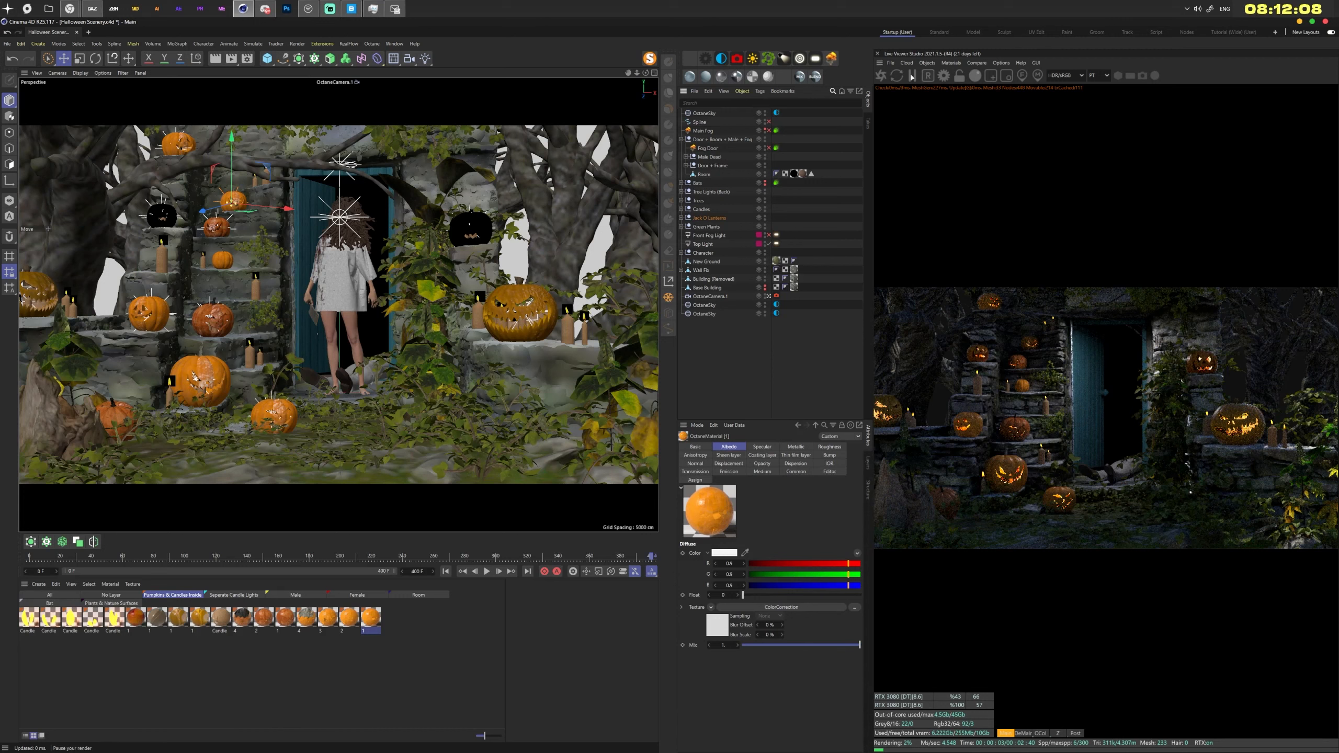
{"action": "left_click", "coordinate": [882, 77]}
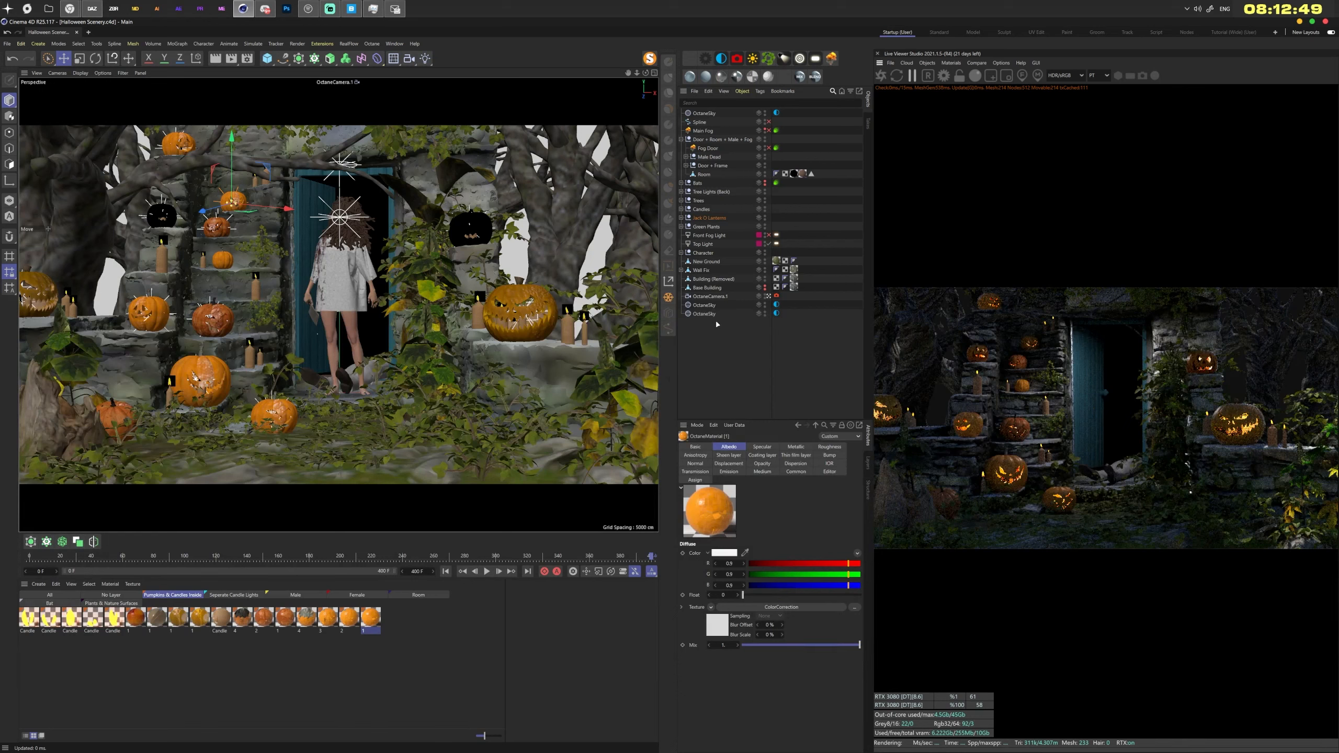
{"action": "left_click", "coordinate": [883, 76]}
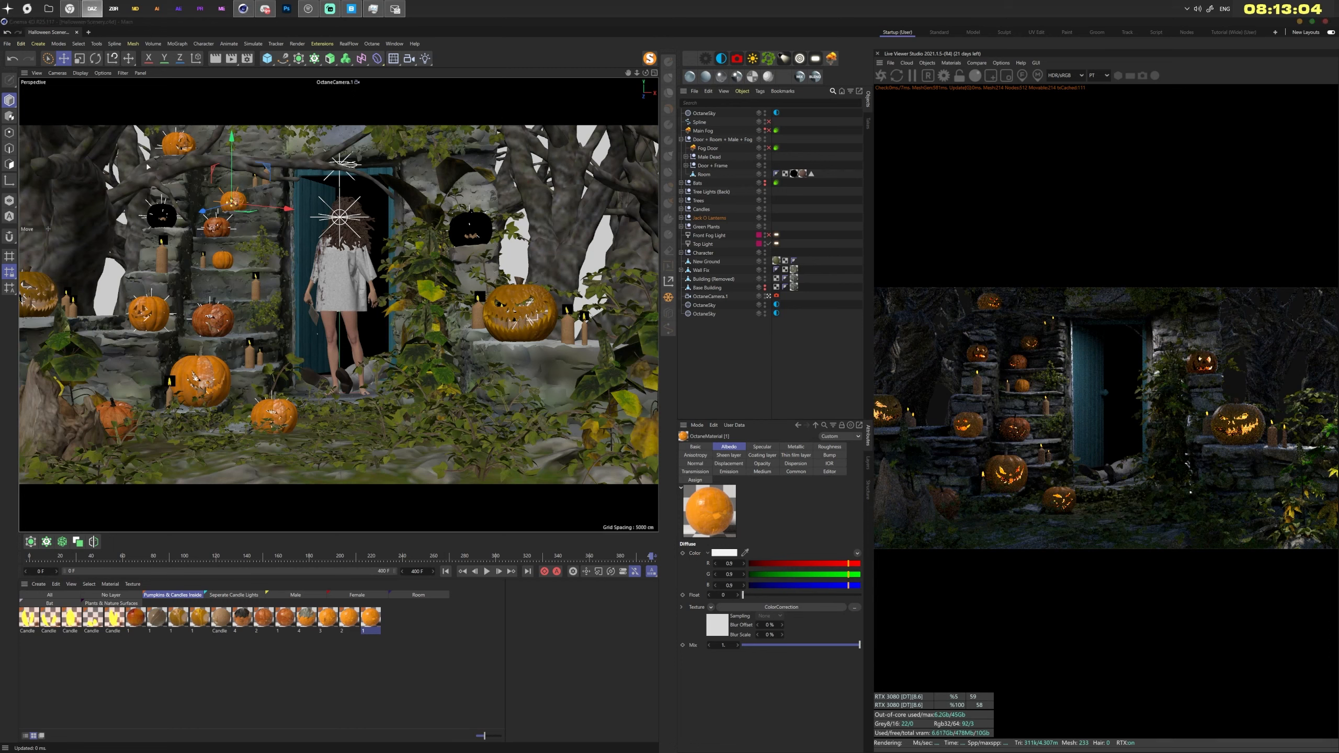
Switch to DAZ Studio, review the character's pose and hair animation along the whole timeline, and return to the first frame
{"action": "left_click", "coordinate": [92, 9]}
{"action": "left_click_drag", "start_coordinate": [681, 283], "coordinate": [700, 389], "text": "alt"}
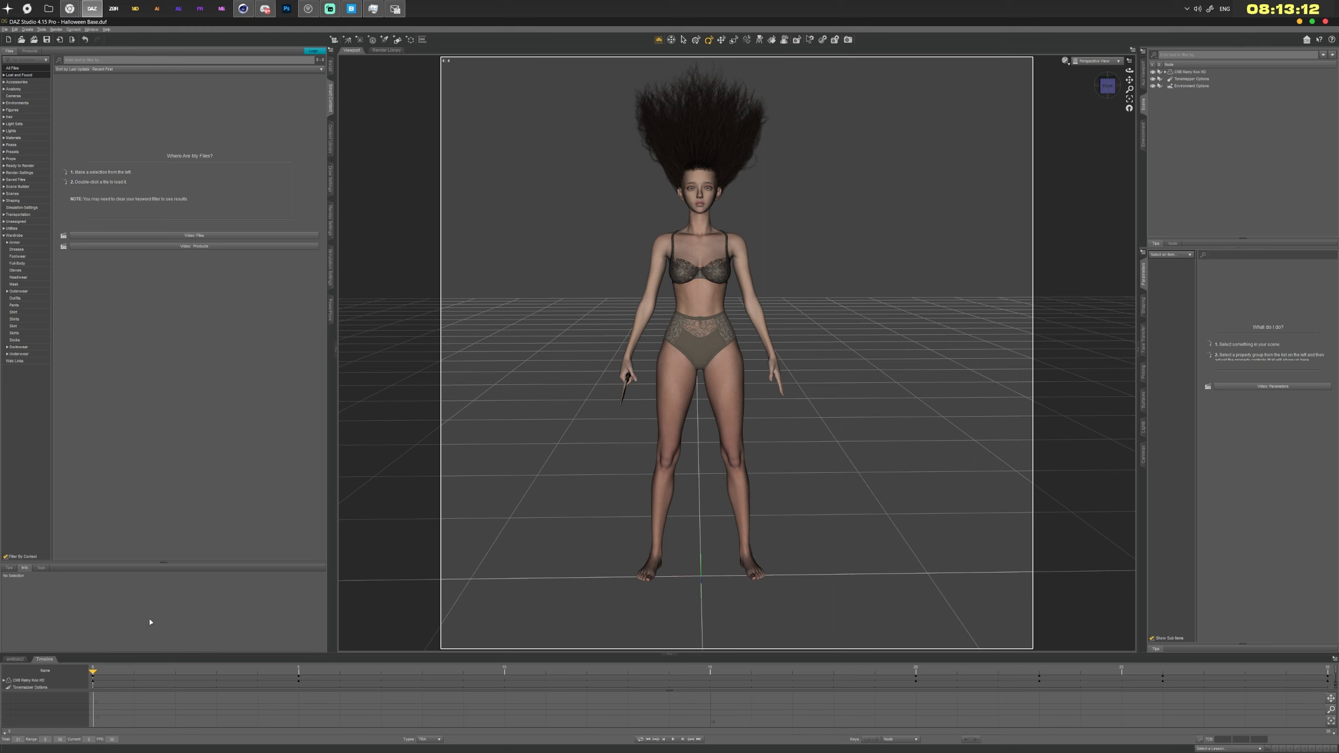
{"action": "left_click", "coordinate": [142, 669]}
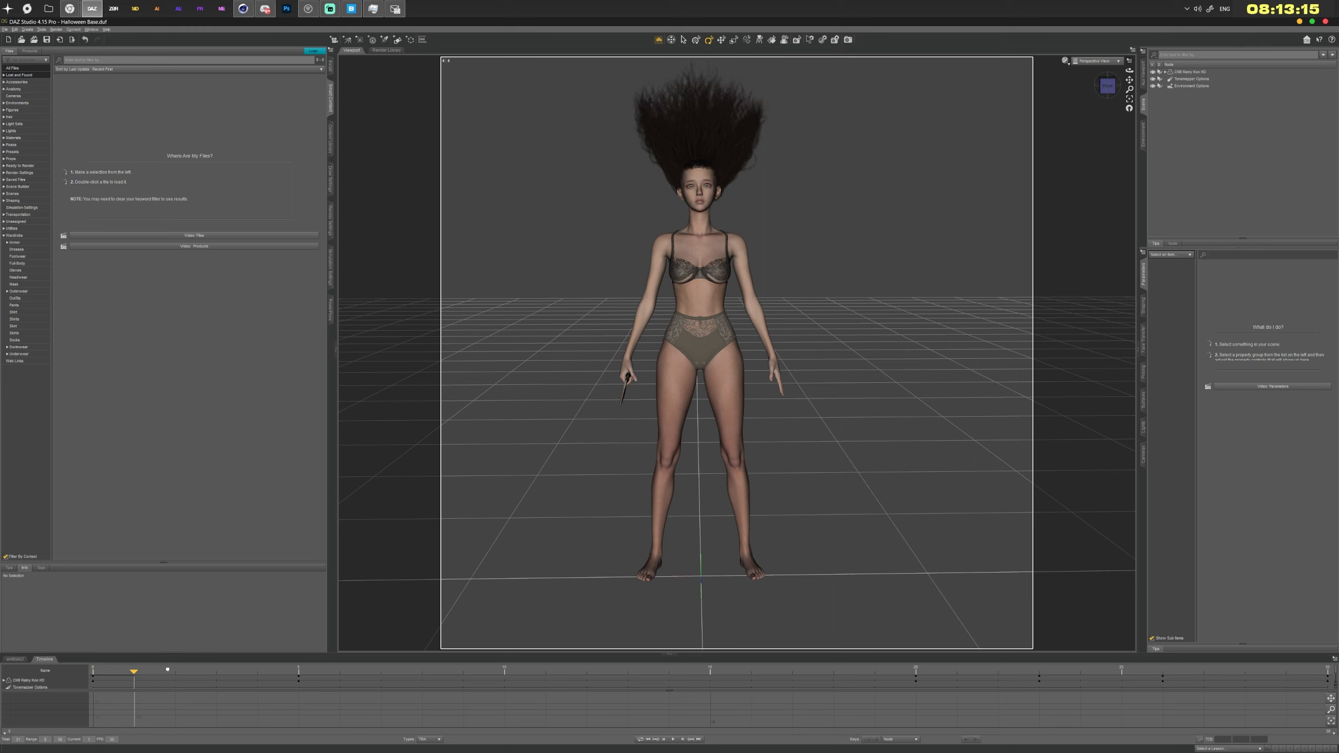
{"action": "left_click", "coordinate": [259, 670]}
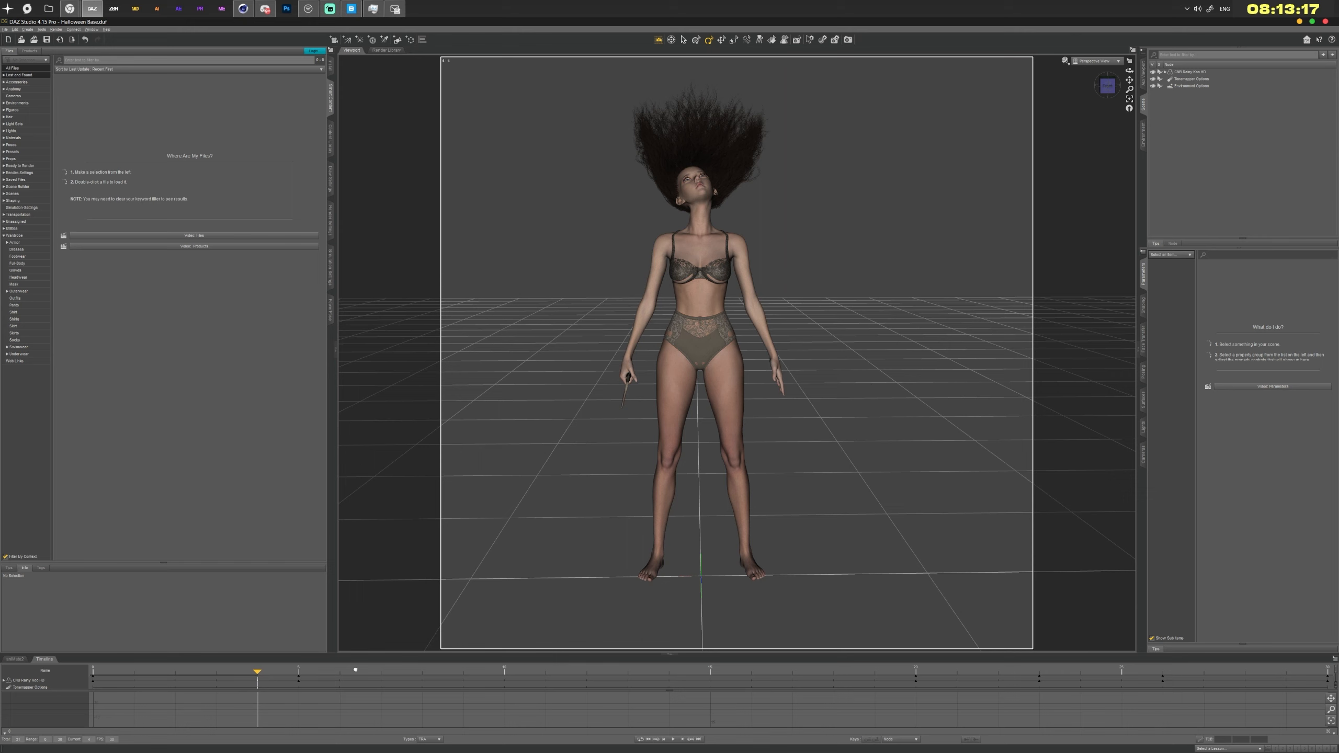
{"action": "left_click", "coordinate": [381, 669]}
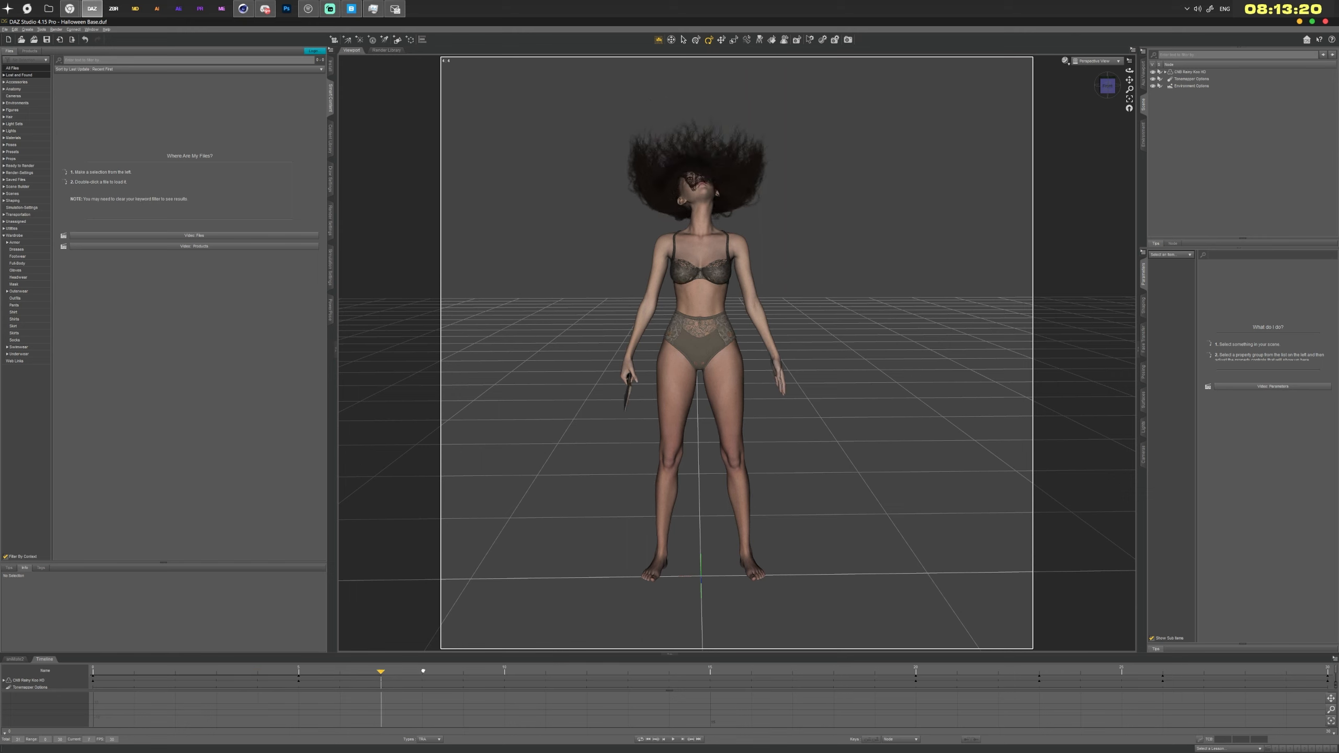
{"action": "left_click_drag", "start_coordinate": [473, 673], "coordinate": [504, 676]}
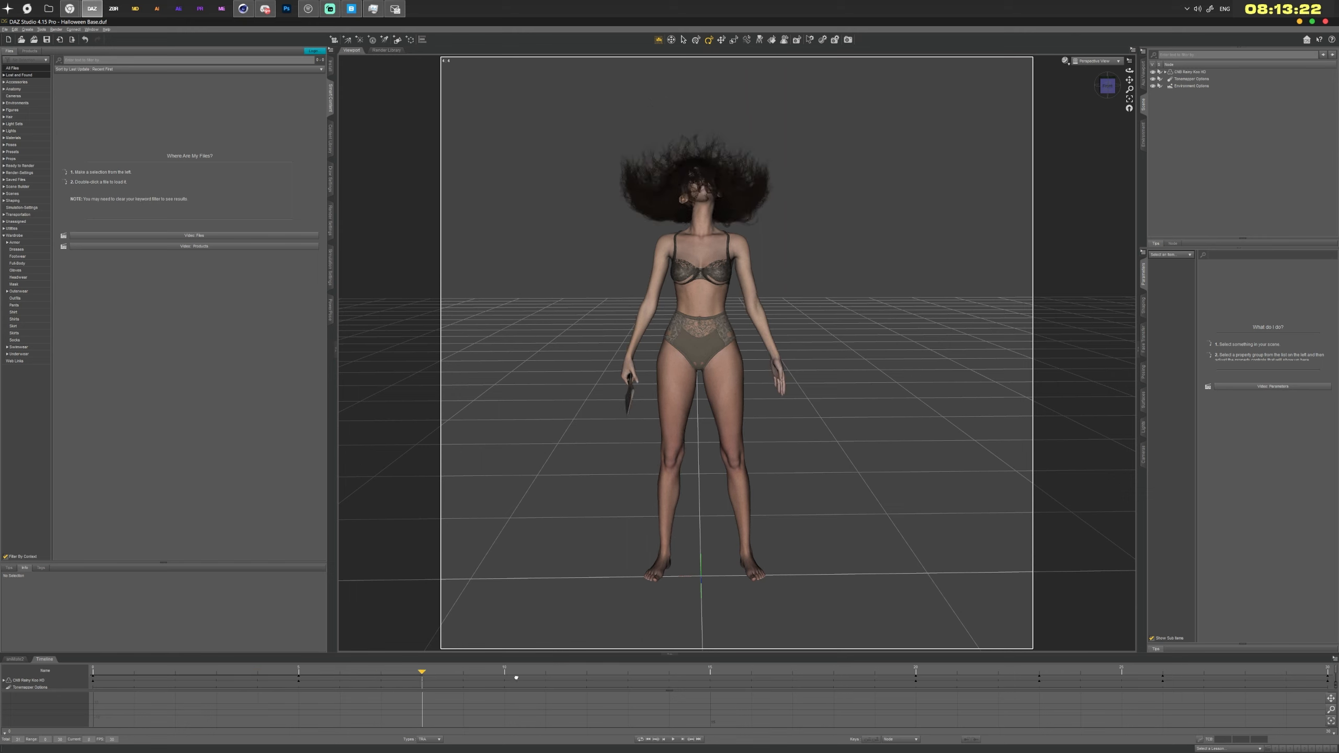
{"action": "left_click_drag", "start_coordinate": [559, 671], "coordinate": [691, 676]}
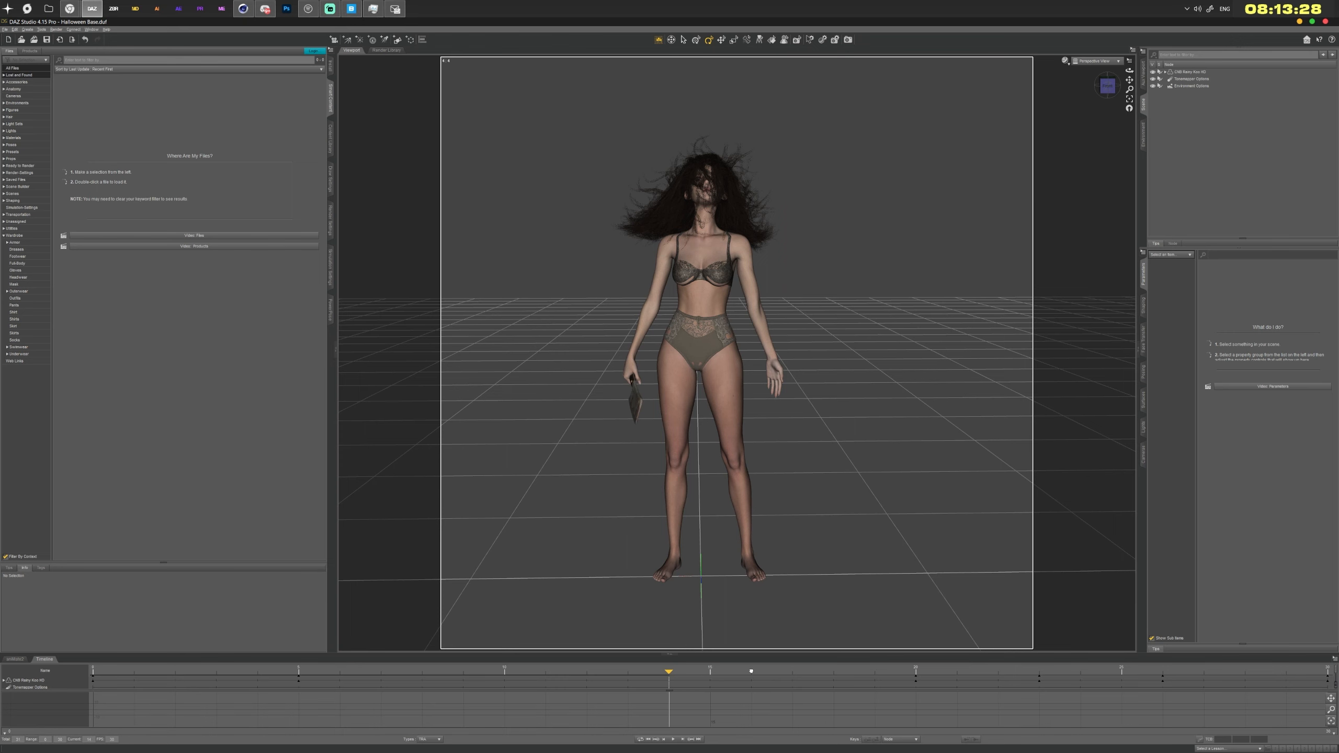
{"action": "left_click_drag", "start_coordinate": [784, 674], "coordinate": [1328, 673]}
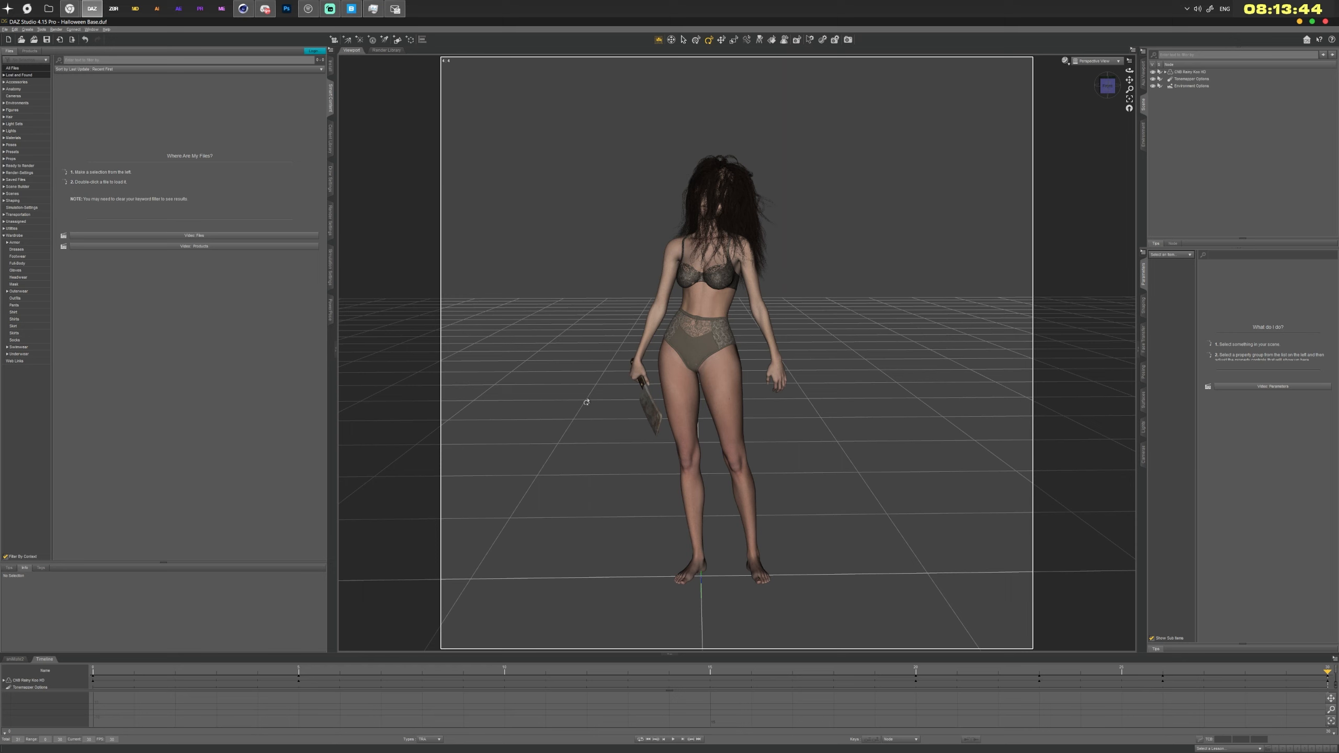
{"action": "left_click", "coordinate": [93, 671]}
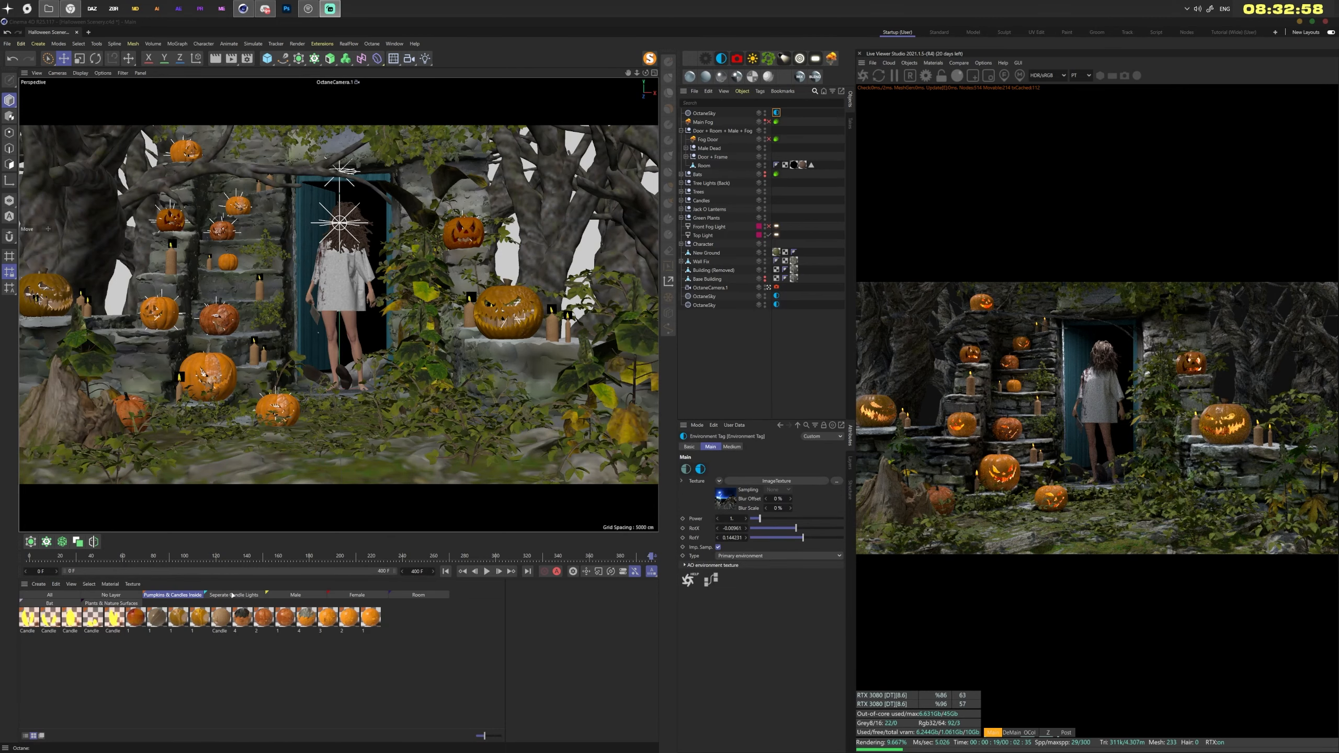
Compare the character's render at frame 100 and near frame 390, using a temporary render region around her
{"action": "left_click", "coordinate": [186, 556]}
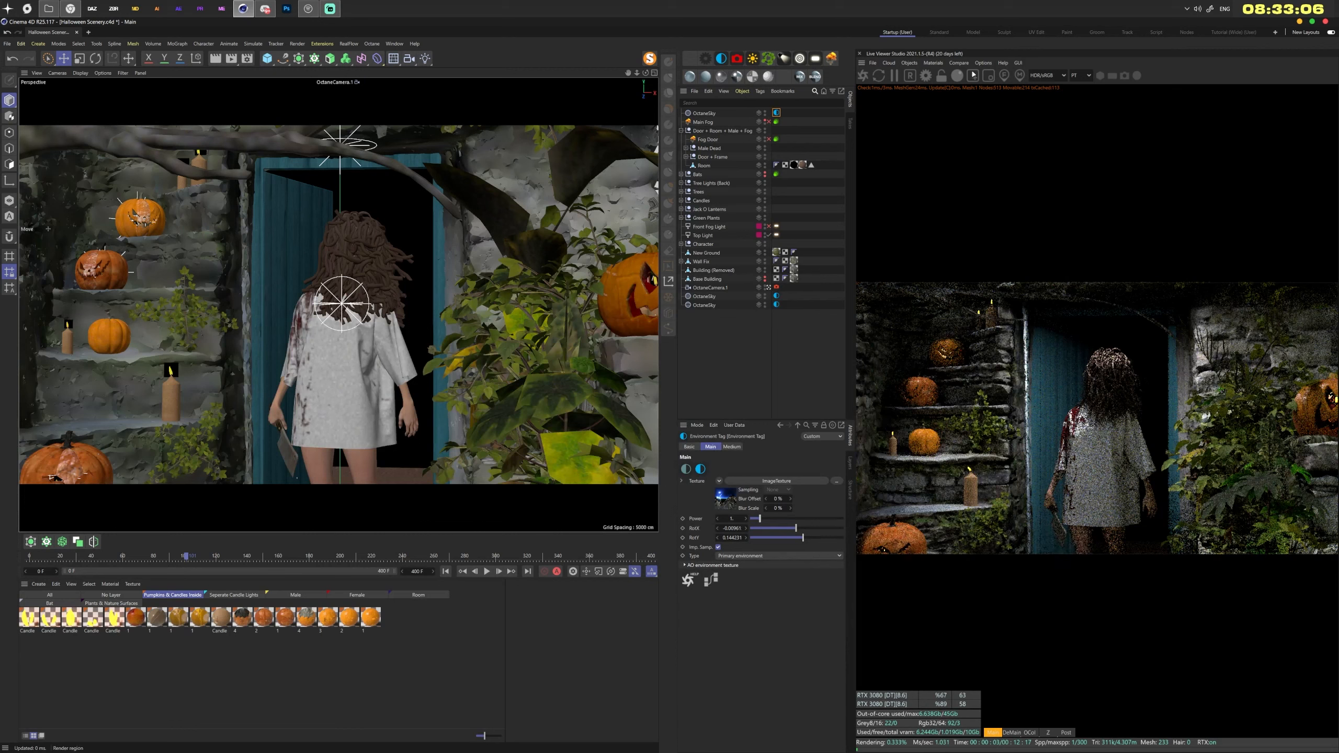
{"action": "left_click_drag", "start_coordinate": [1047, 322], "coordinate": [1175, 445]}
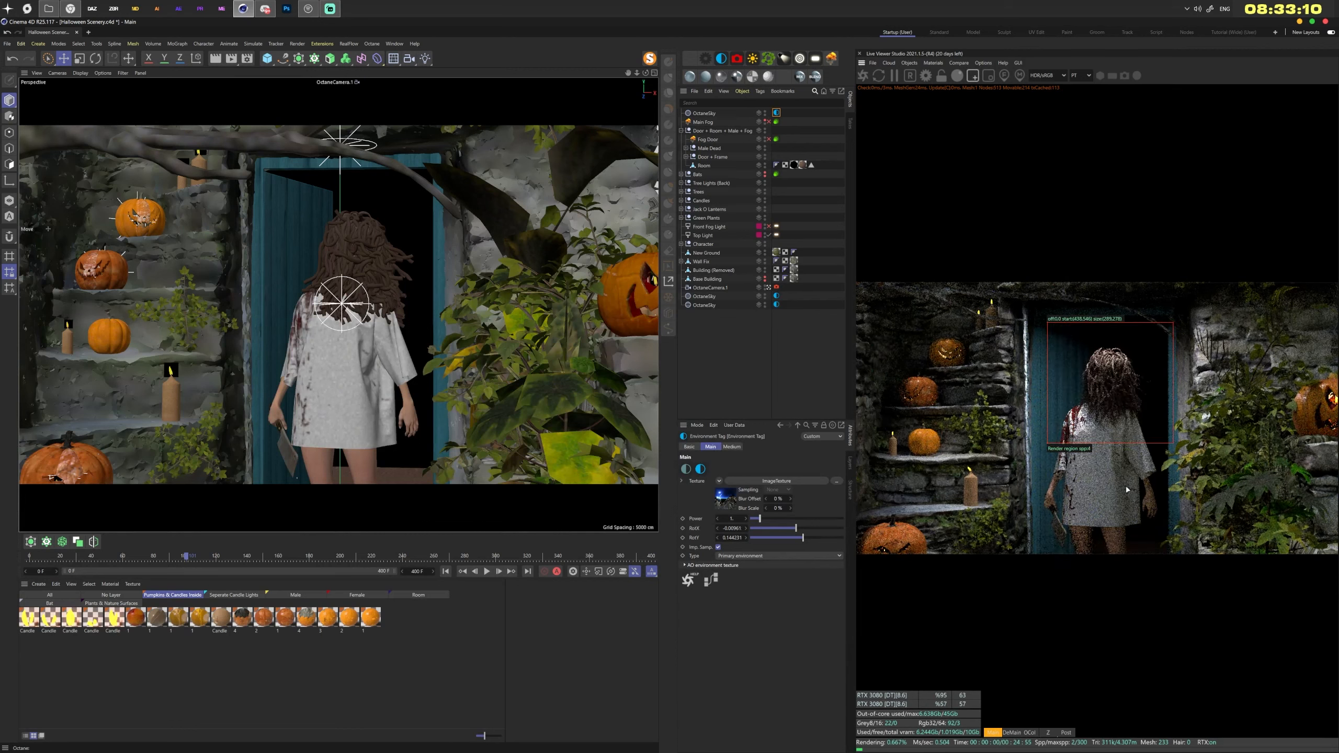
{"action": "left_click", "coordinate": [638, 556]}
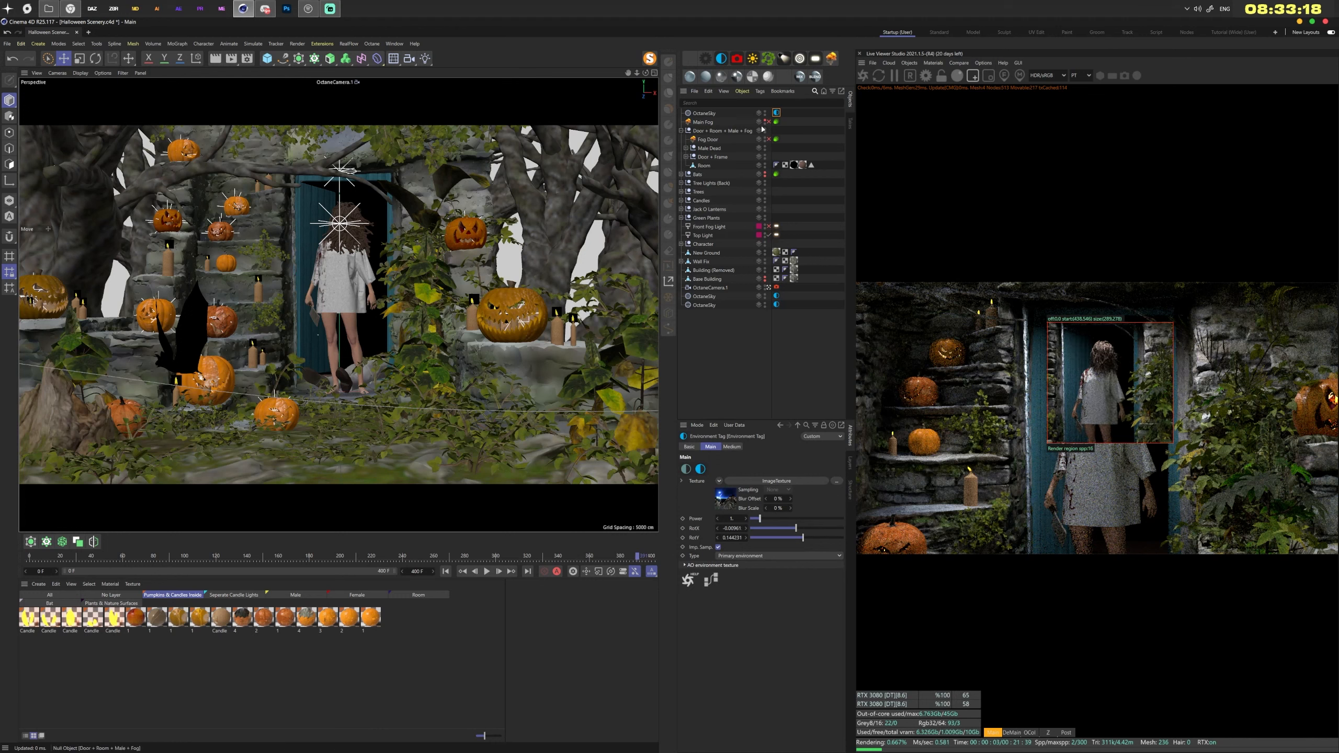
{"action": "left_click", "coordinate": [973, 75]}
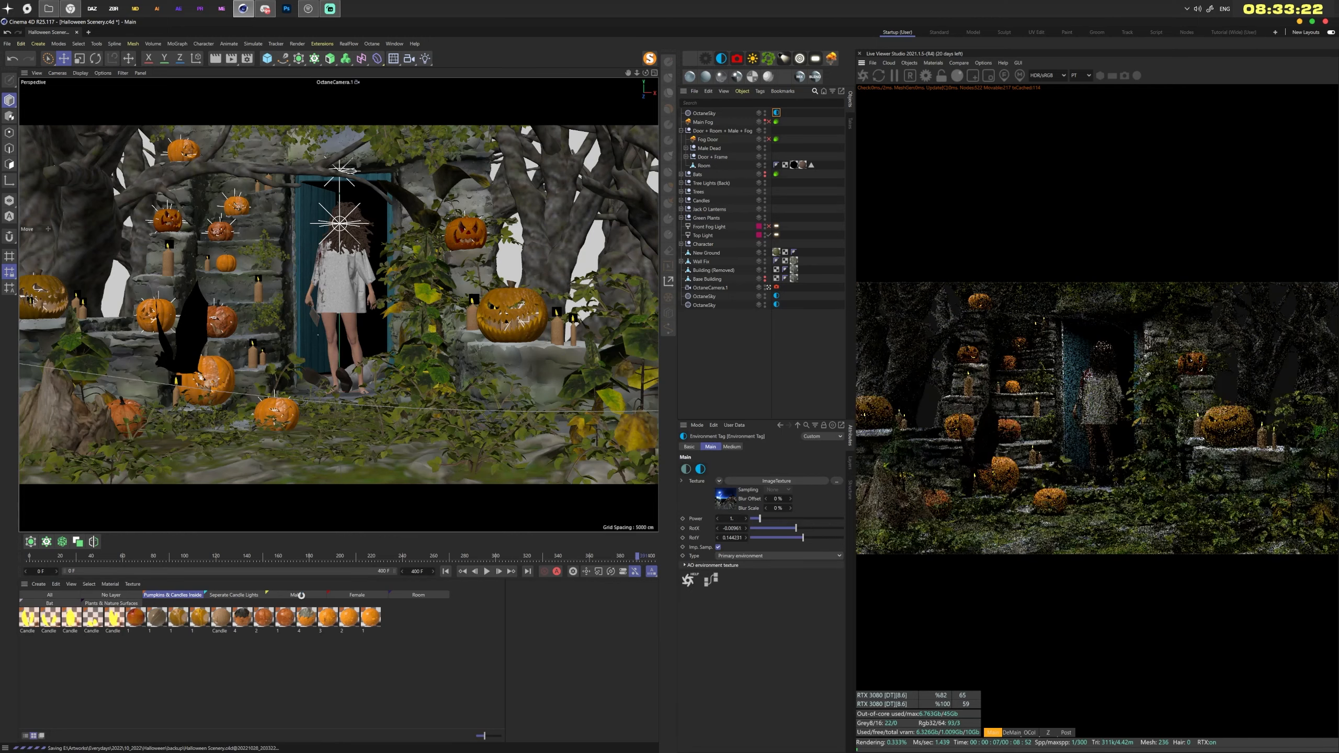
Examine the Female layer's OctMix1 shirt material in the node editor, including its mix mask texture and the Bloody Shirt material's diffuse colour
{"action": "left_click", "coordinate": [347, 595]}
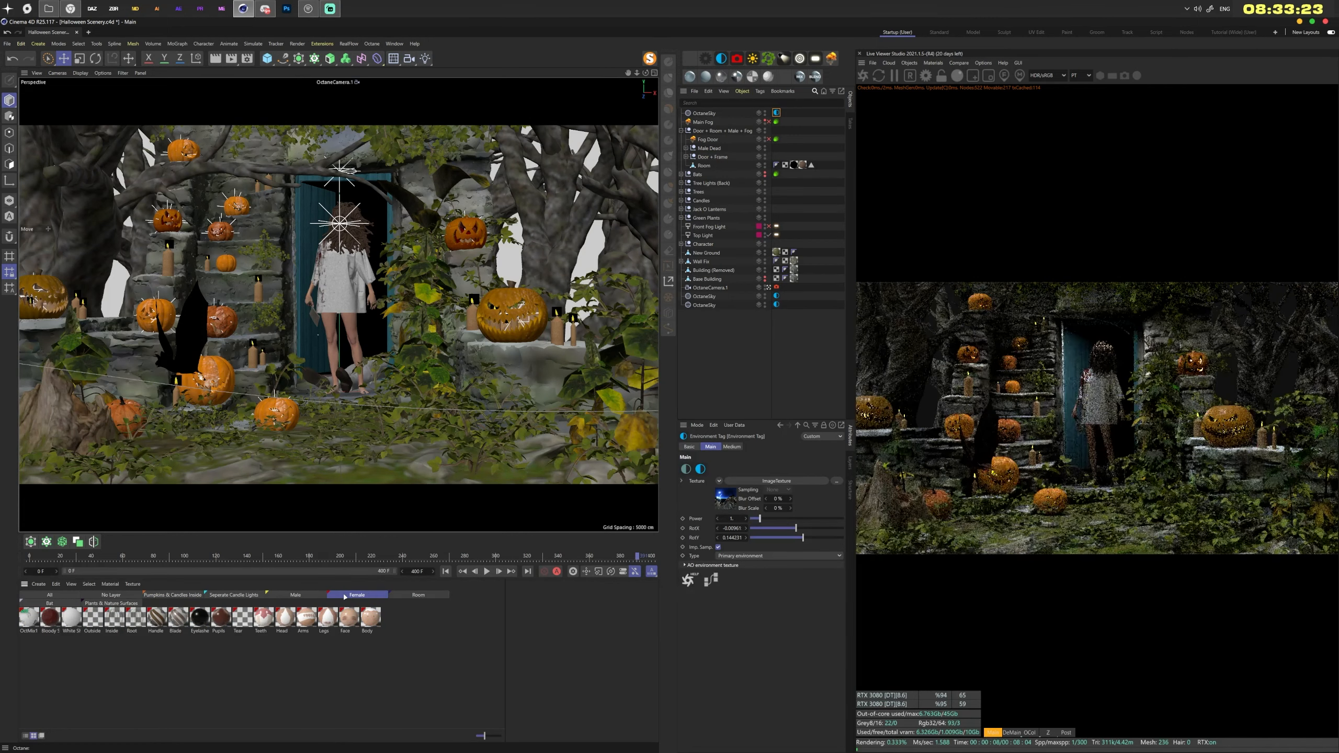
{"action": "double_click", "coordinate": [29, 617]}
{"action": "left_click", "coordinate": [54, 537]}
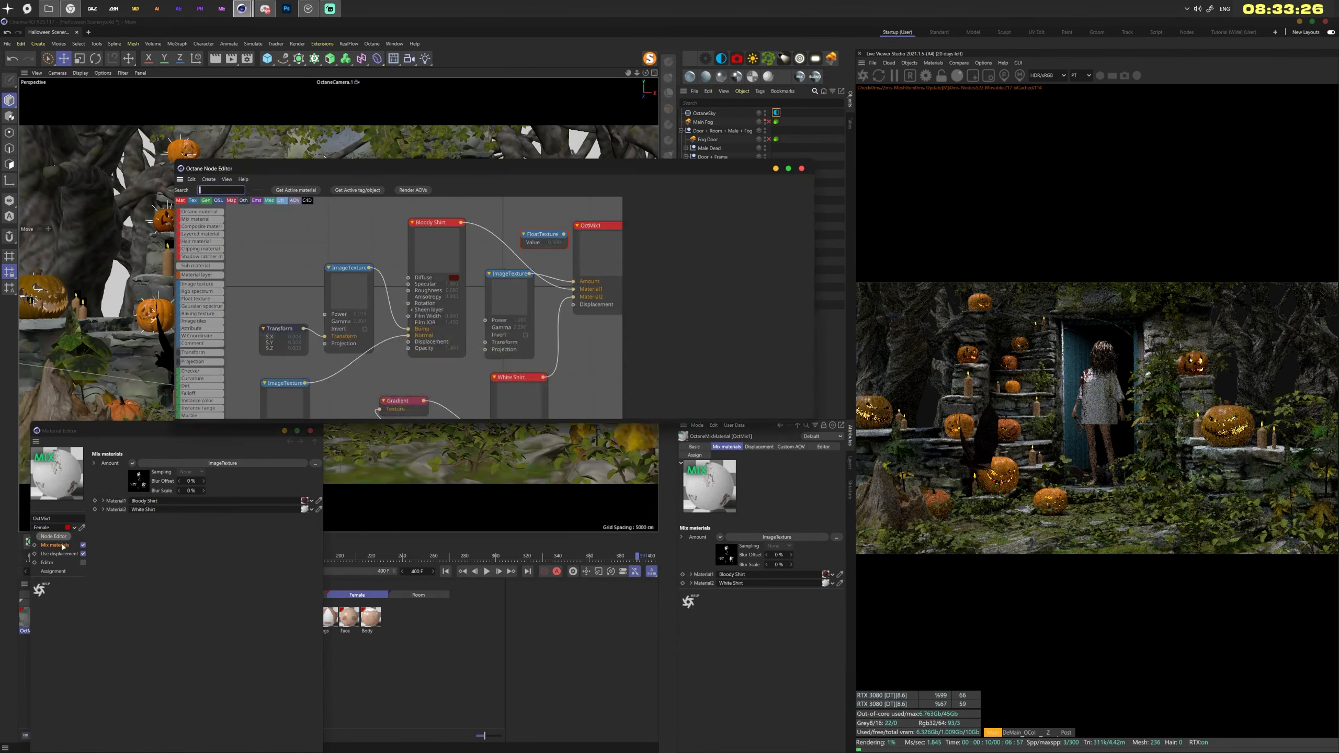
{"action": "left_click", "coordinate": [509, 299]}
{"action": "left_click", "coordinate": [432, 244]}
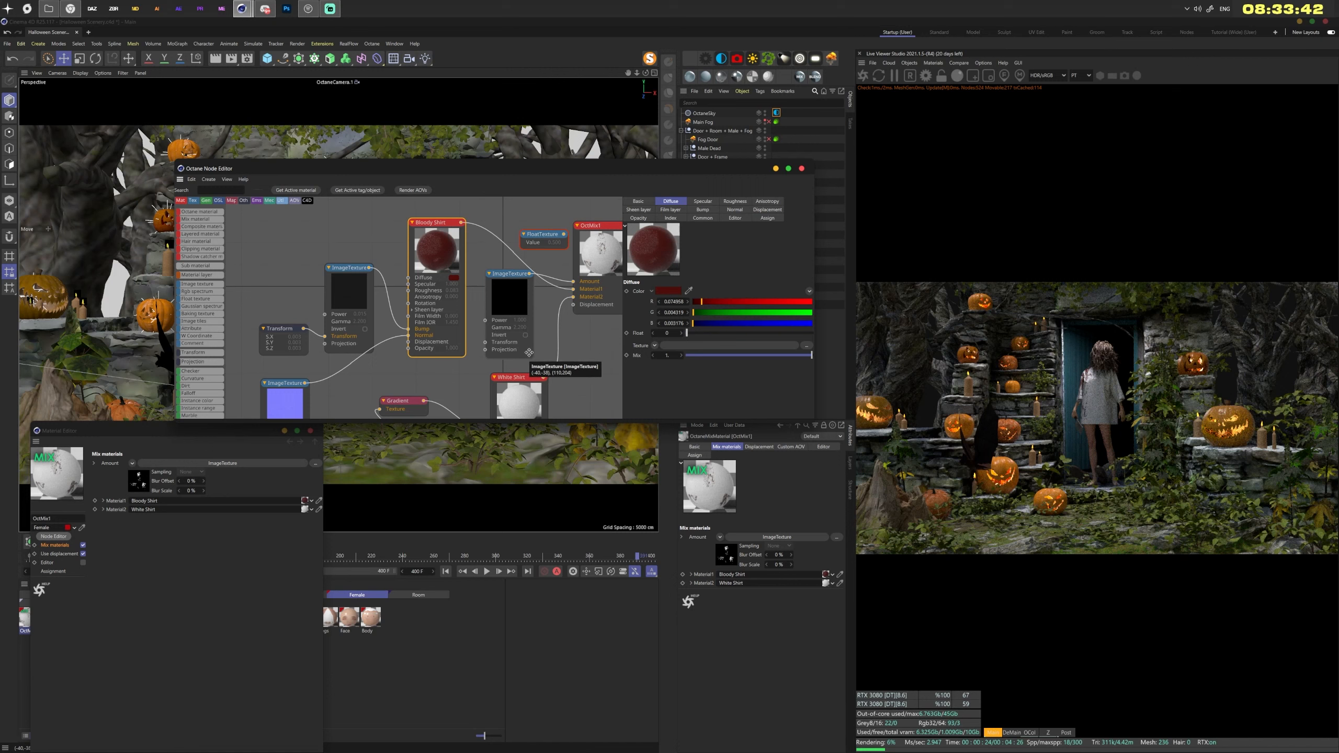
{"action": "left_click", "coordinate": [775, 168]}
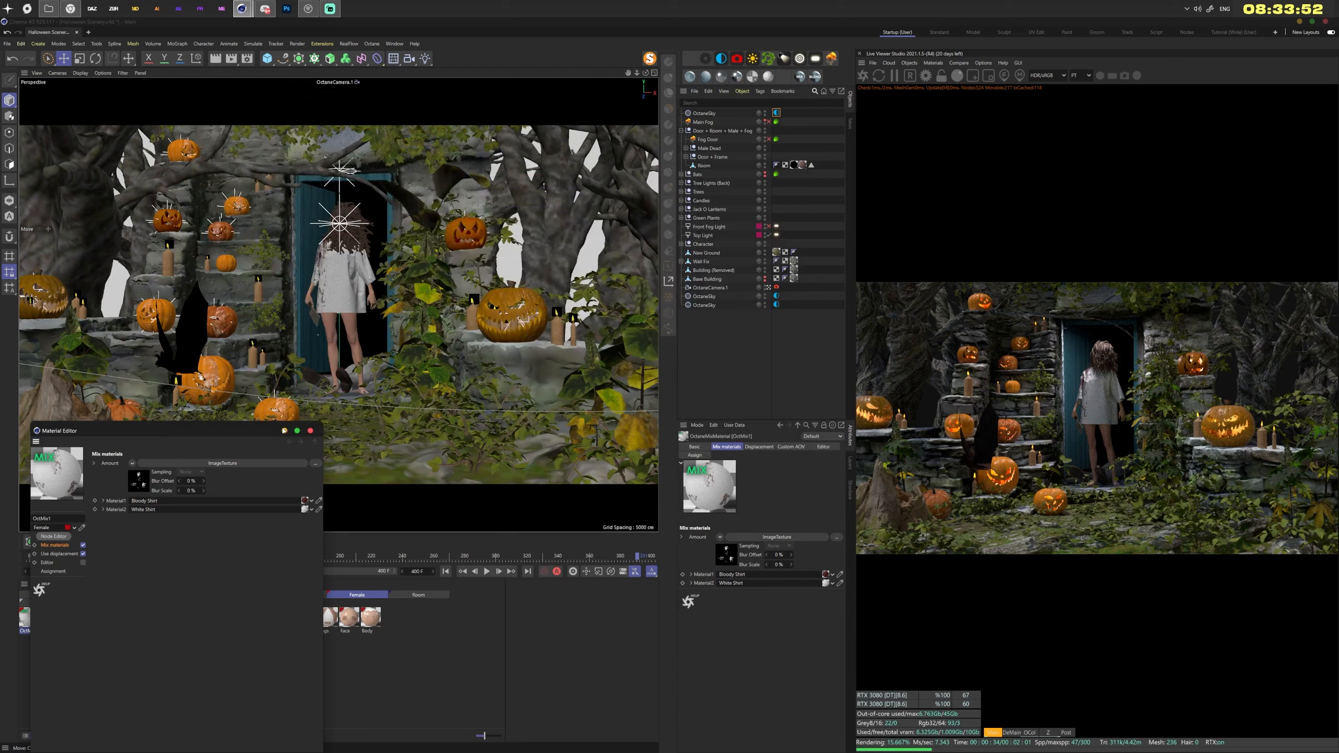
{"action": "left_click", "coordinate": [310, 431]}
Examine the female character's Face material in the node editor and select the Arms material
{"action": "double_click", "coordinate": [345, 618]}
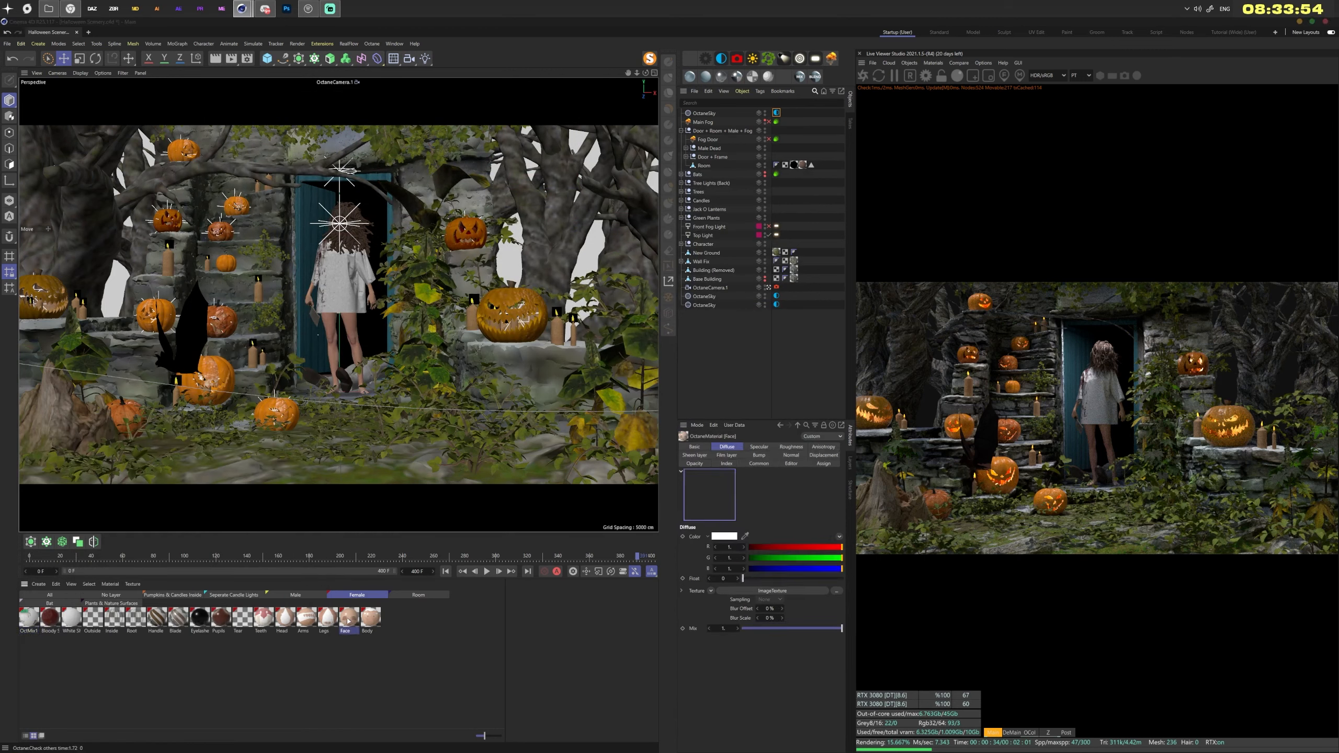
{"action": "left_click", "coordinate": [53, 549]}
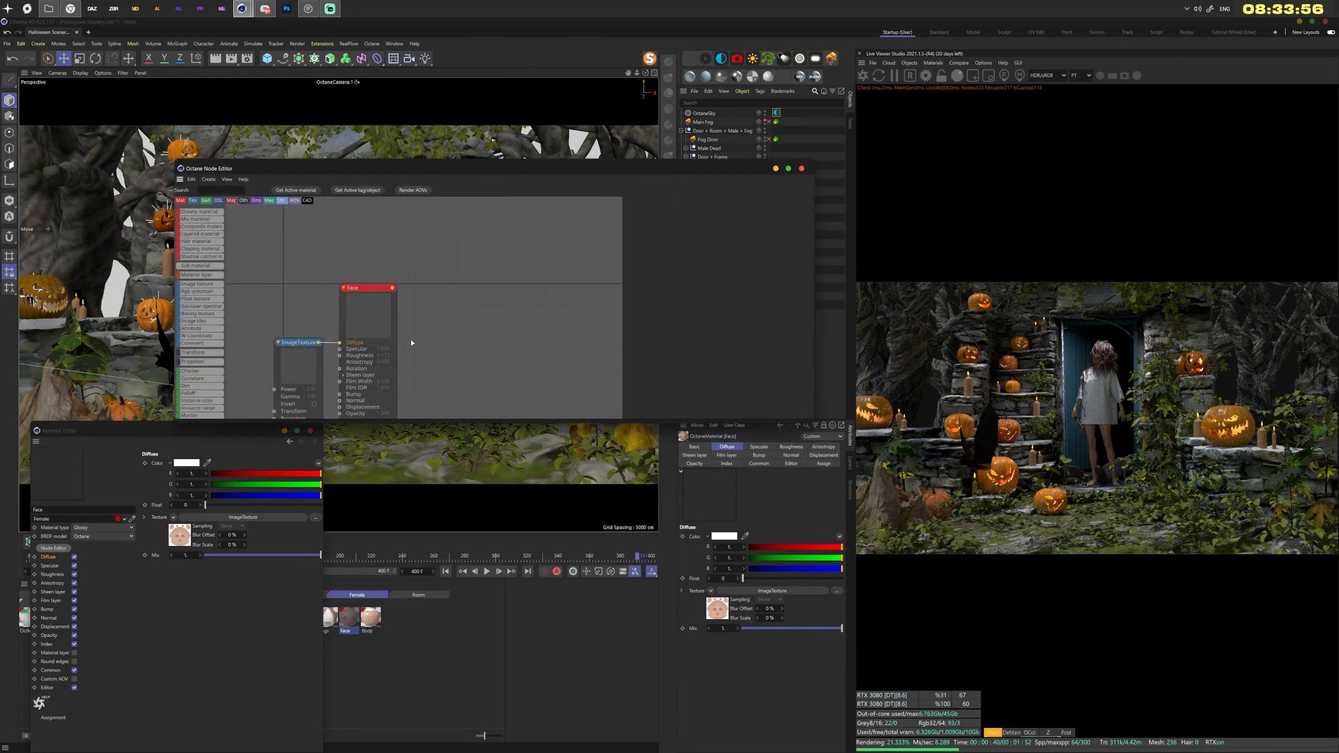
{"action": "left_click", "coordinate": [310, 431]}
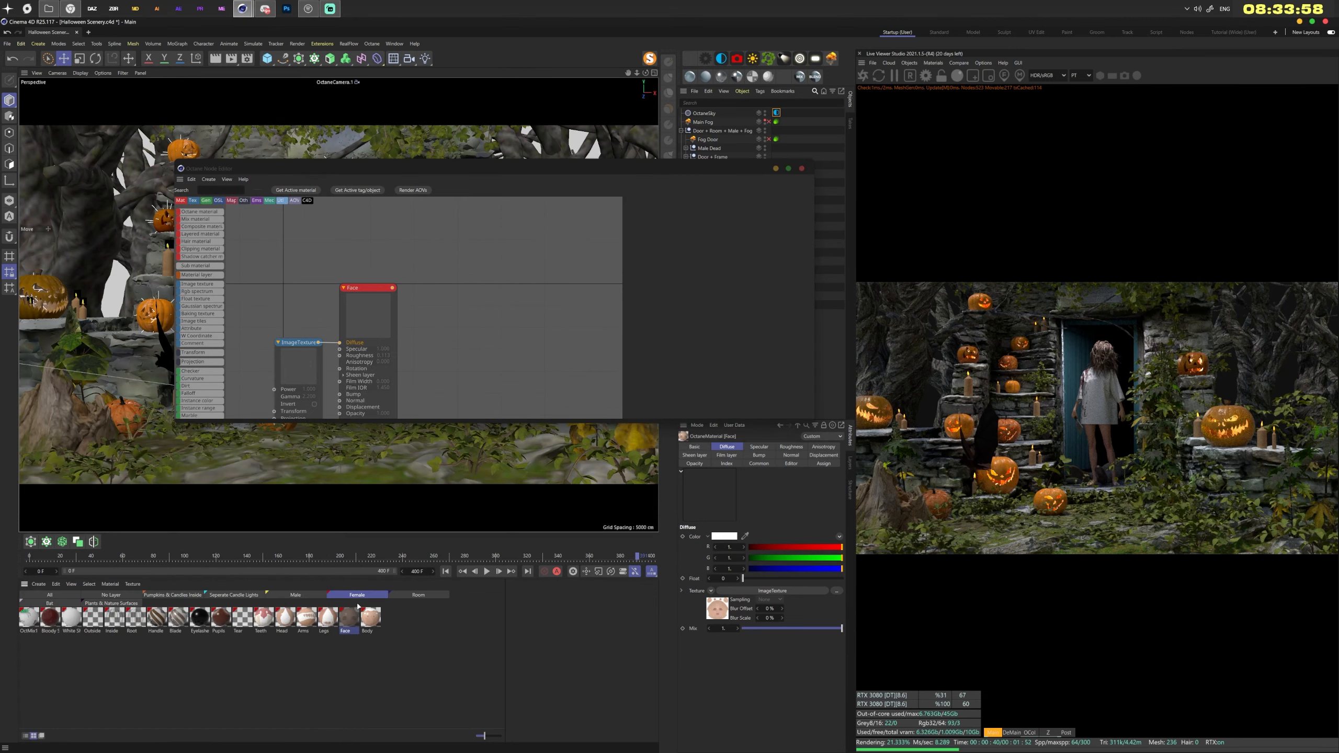
{"action": "left_click", "coordinate": [311, 619]}
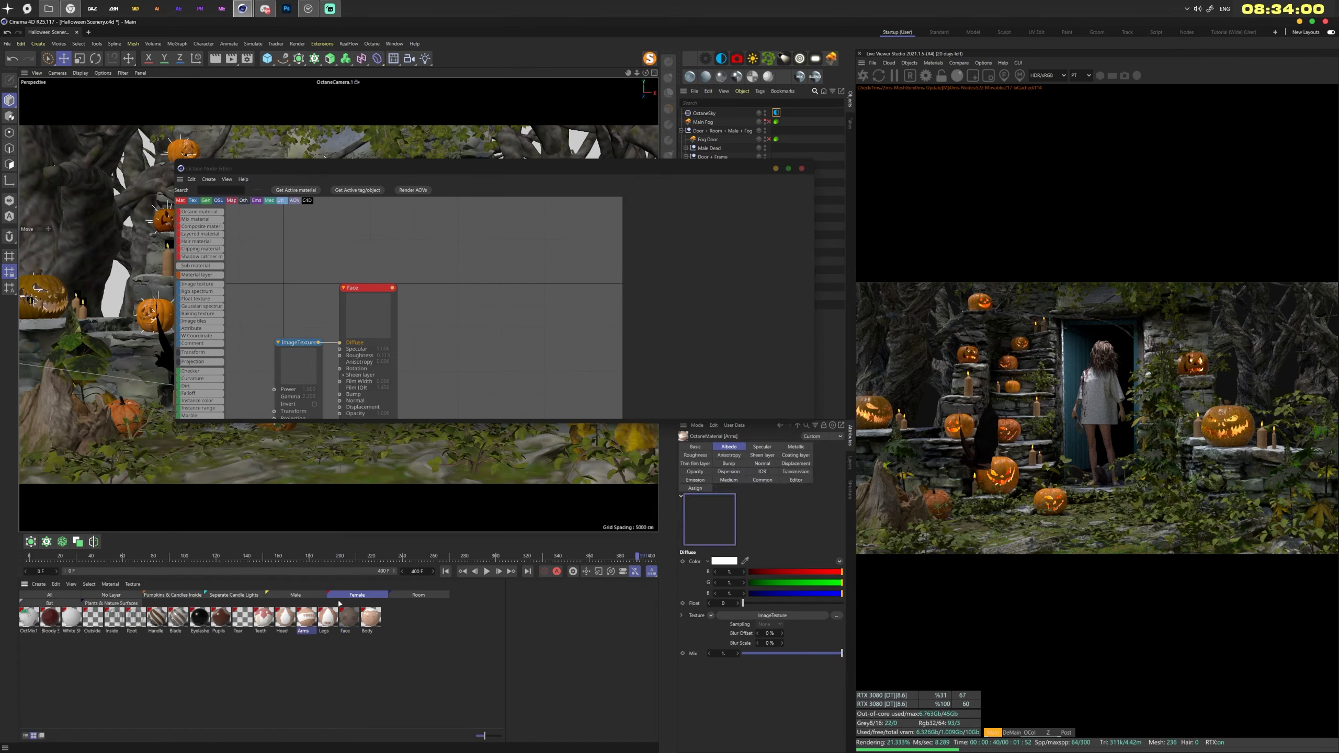
Examine the Legs material's node network, including its albedo and specular textures and the scattering medium, and close the node editor
{"action": "left_click", "coordinate": [326, 619]}
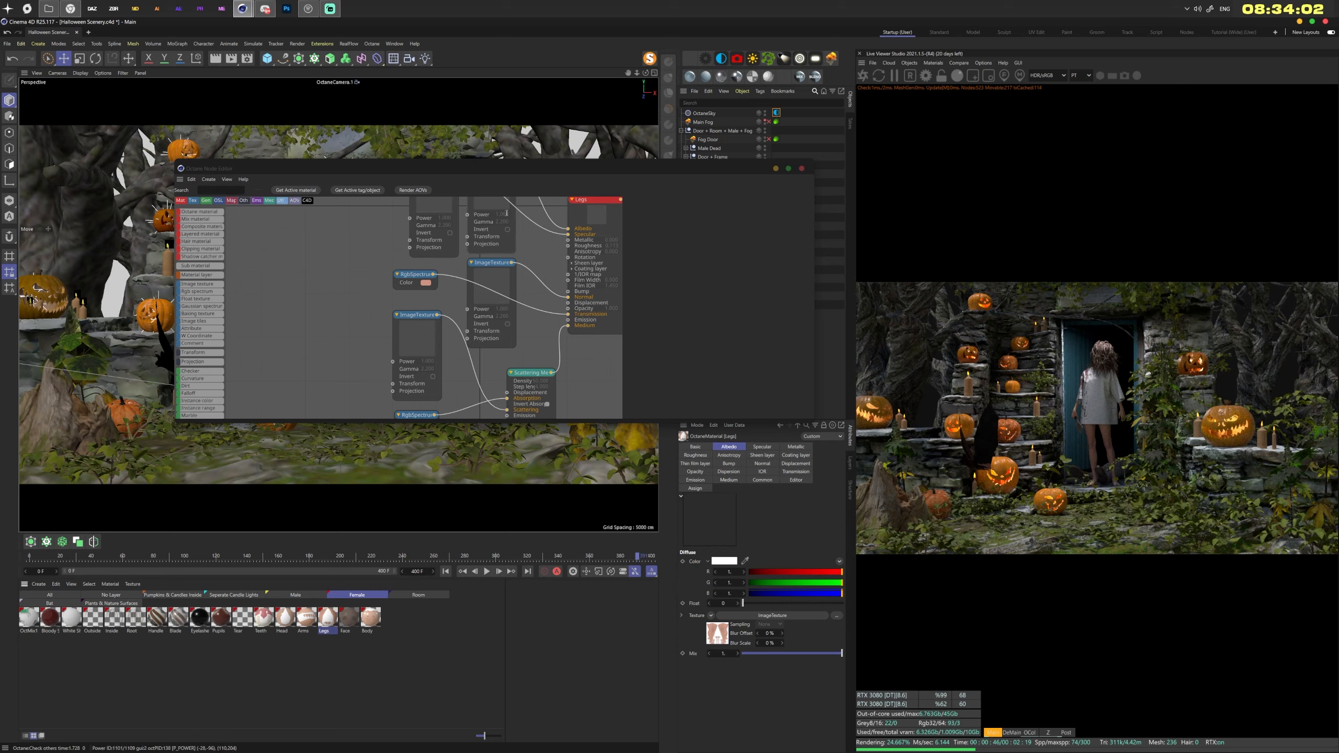
{"action": "middle_click_drag", "start_coordinate": [374, 277], "coordinate": [341, 322]}
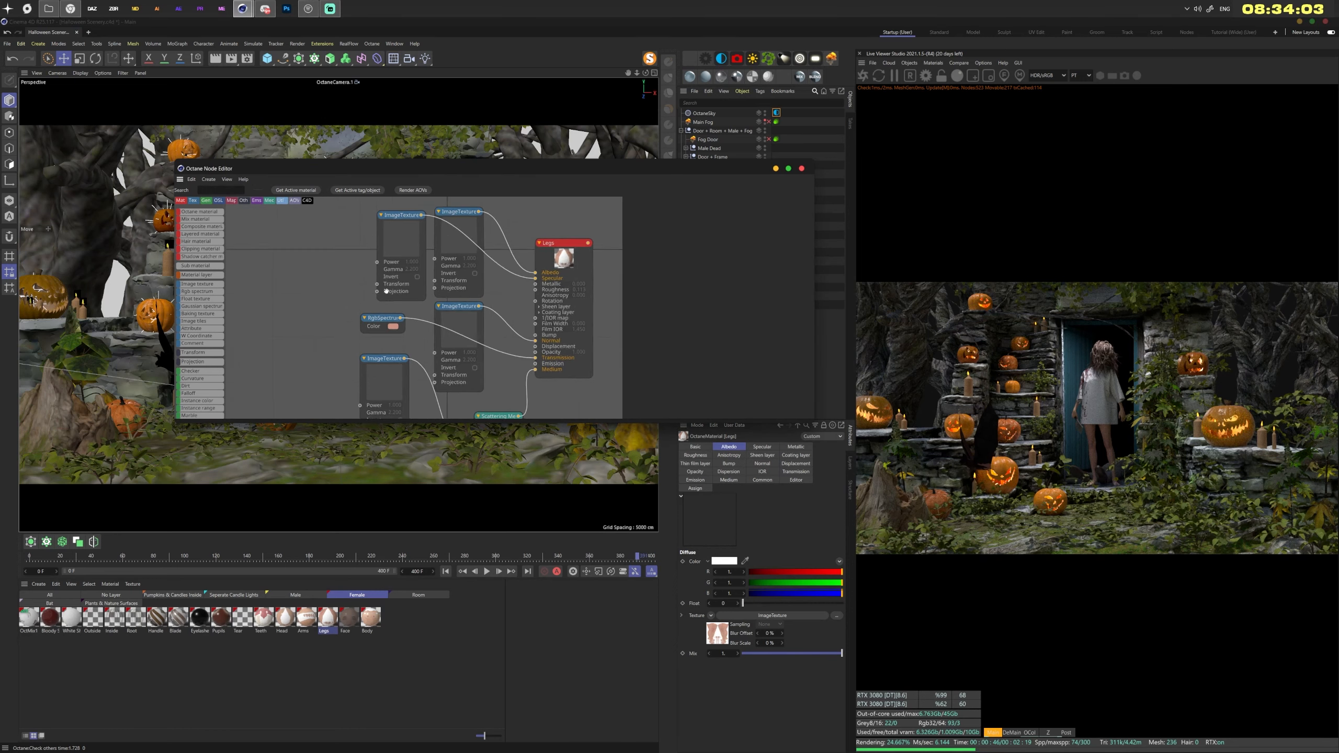
{"action": "left_click", "coordinate": [456, 232]}
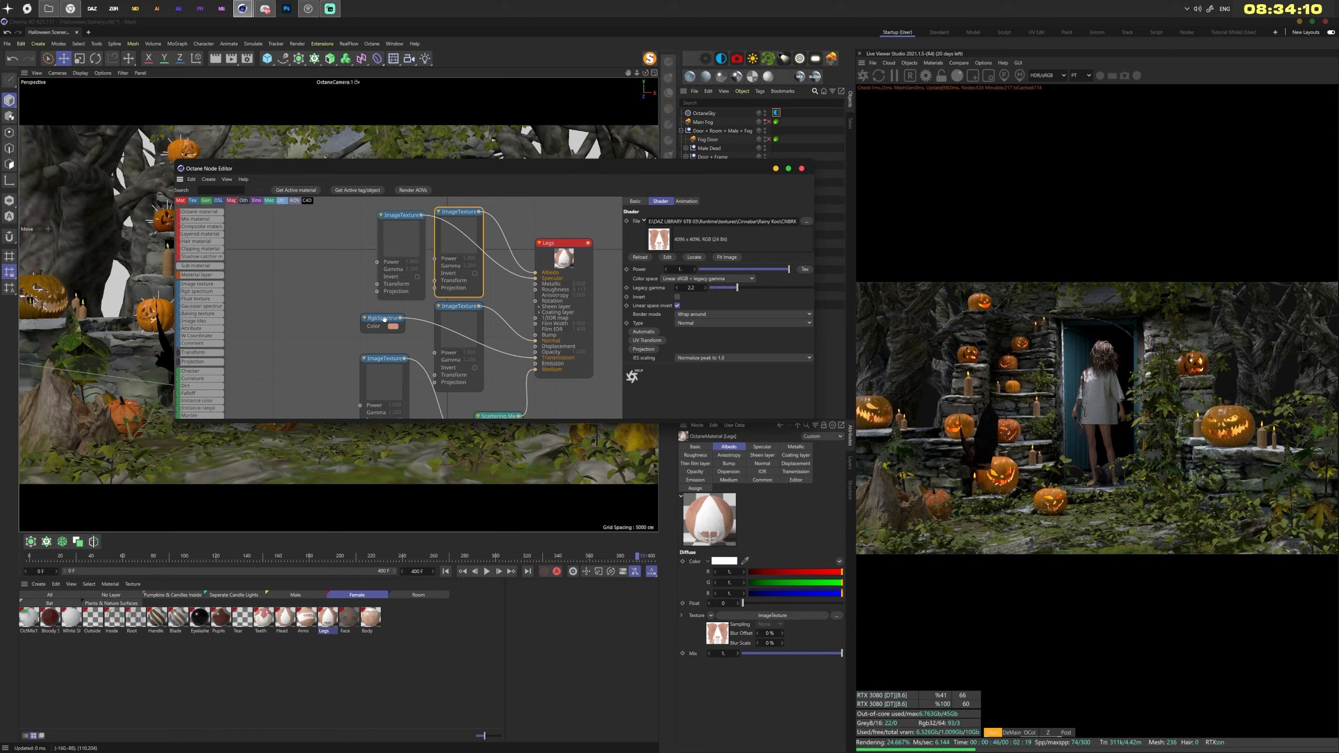
{"action": "left_click", "coordinate": [399, 246]}
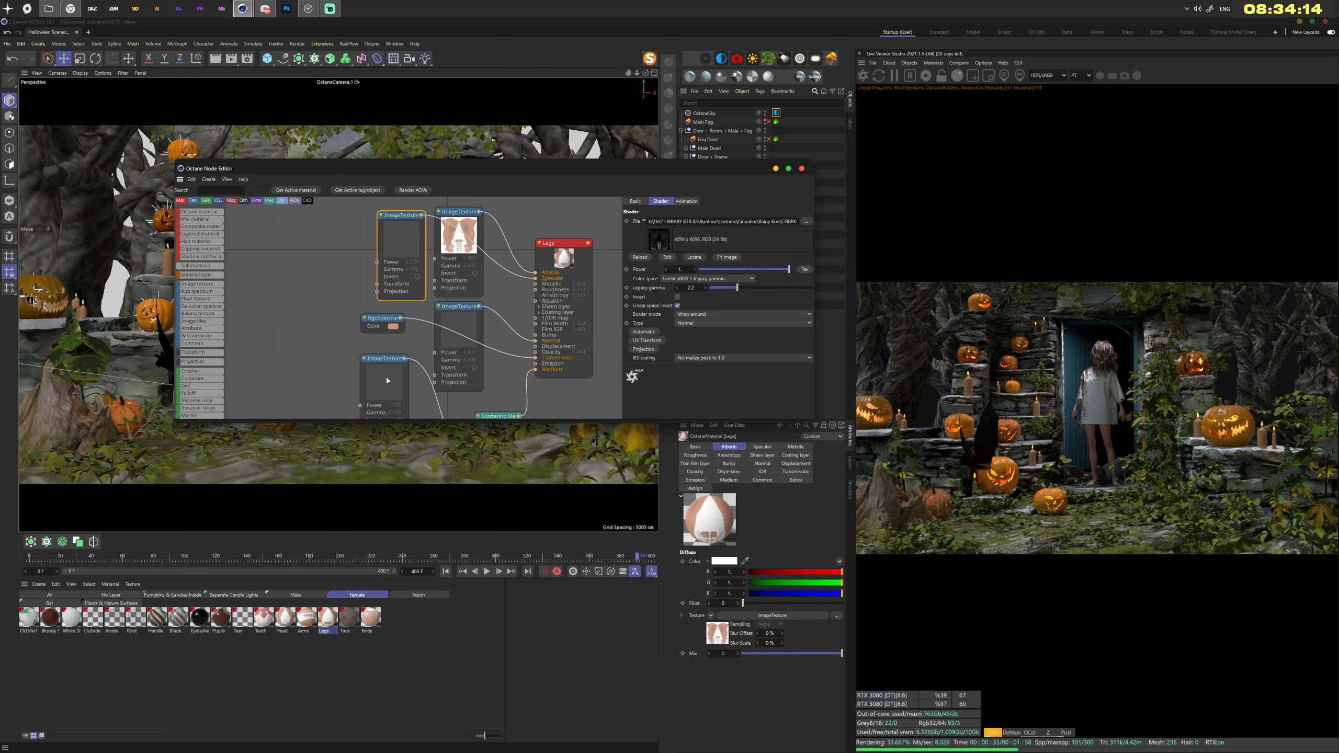
{"action": "middle_click_drag", "start_coordinate": [339, 370], "coordinate": [329, 285]}
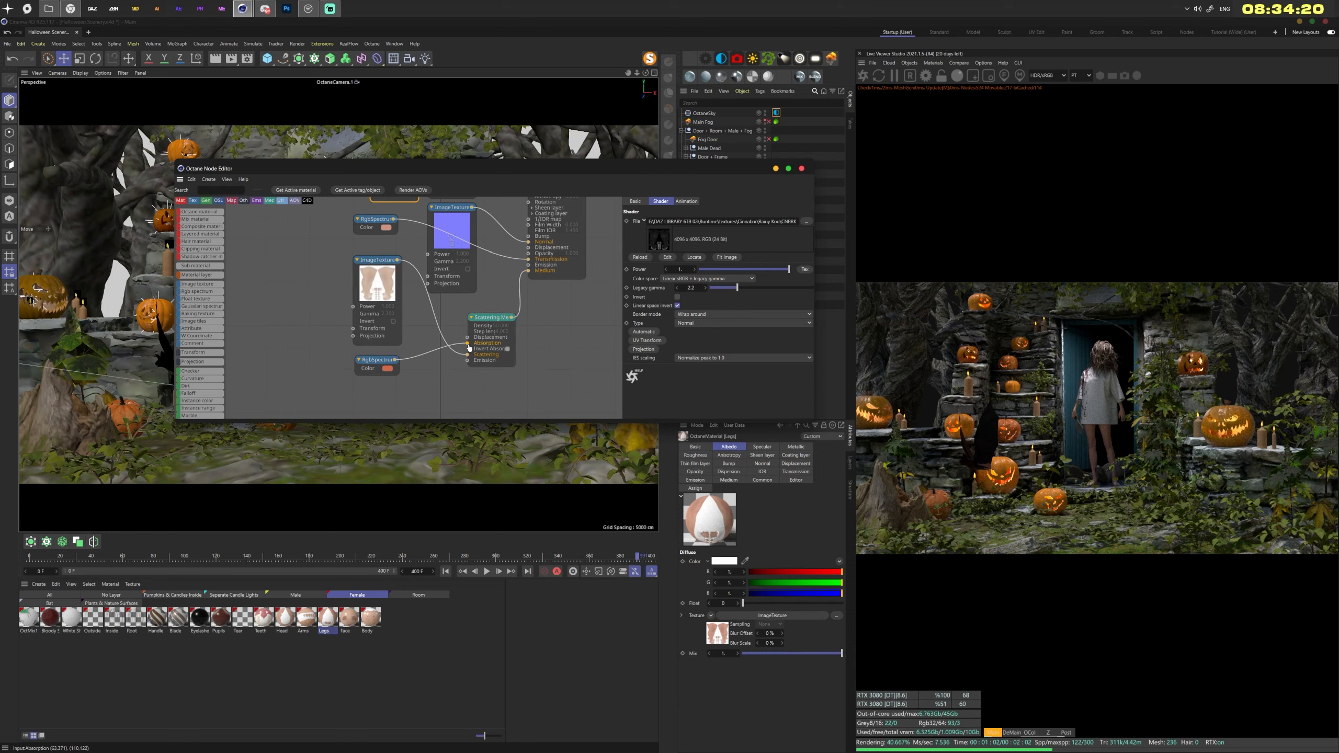
{"action": "left_click", "coordinate": [776, 170]}
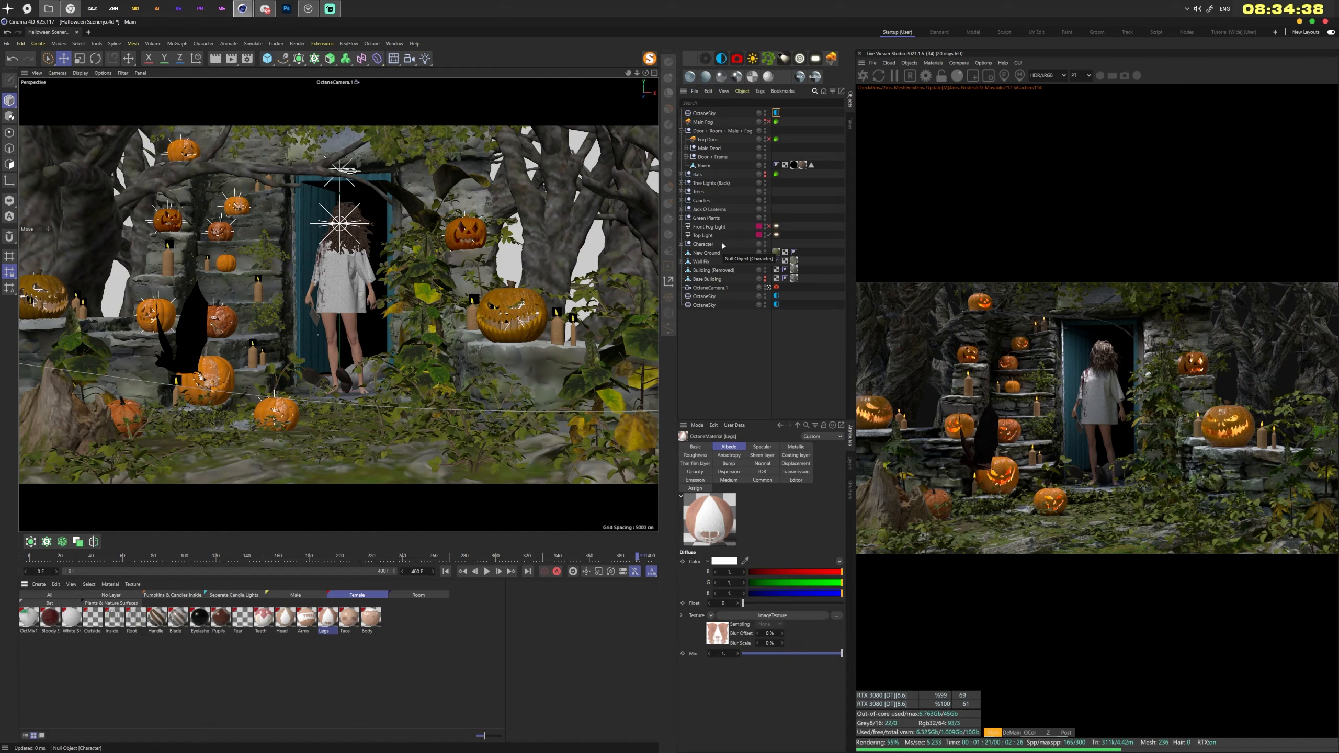
Select the Bats group, then scrub and play the timeline to review the bats flying through the scene, checking the playback rate options
{"action": "left_click", "coordinate": [697, 174]}
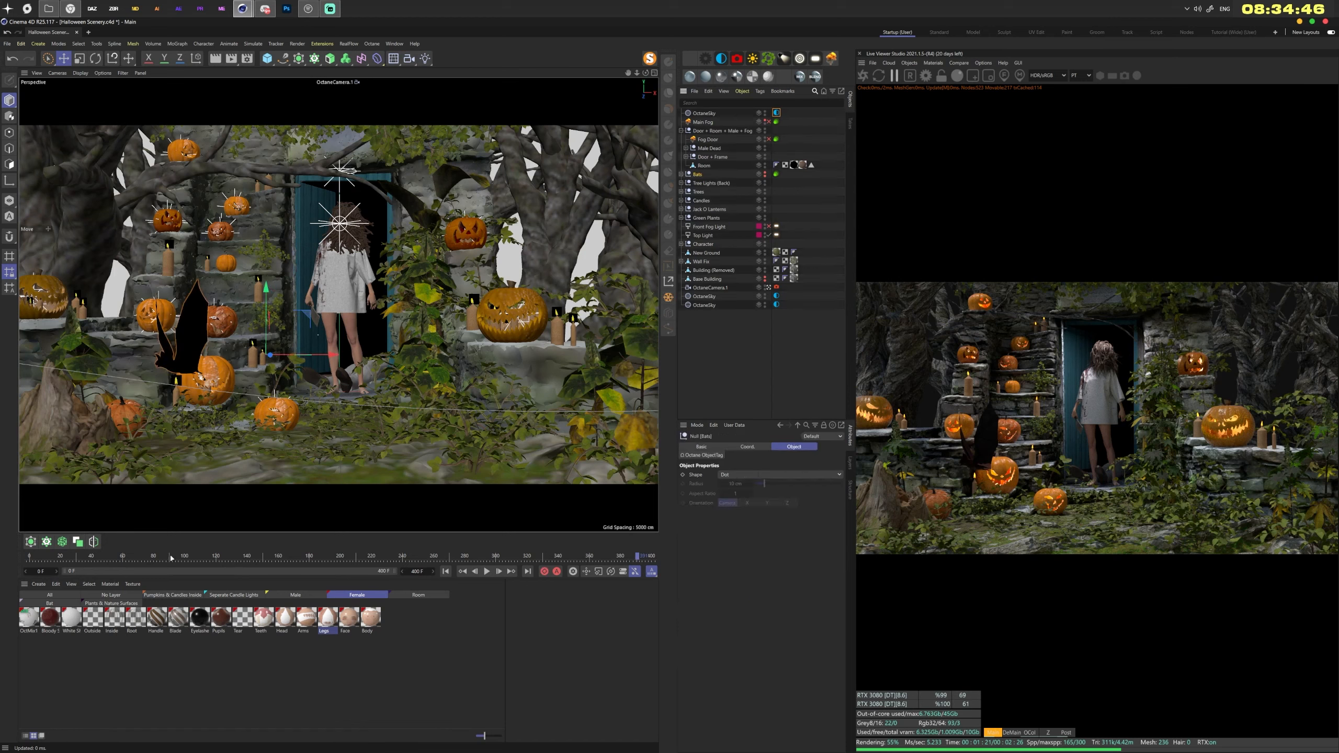
{"action": "left_click_drag", "start_coordinate": [182, 559], "coordinate": [299, 562]}
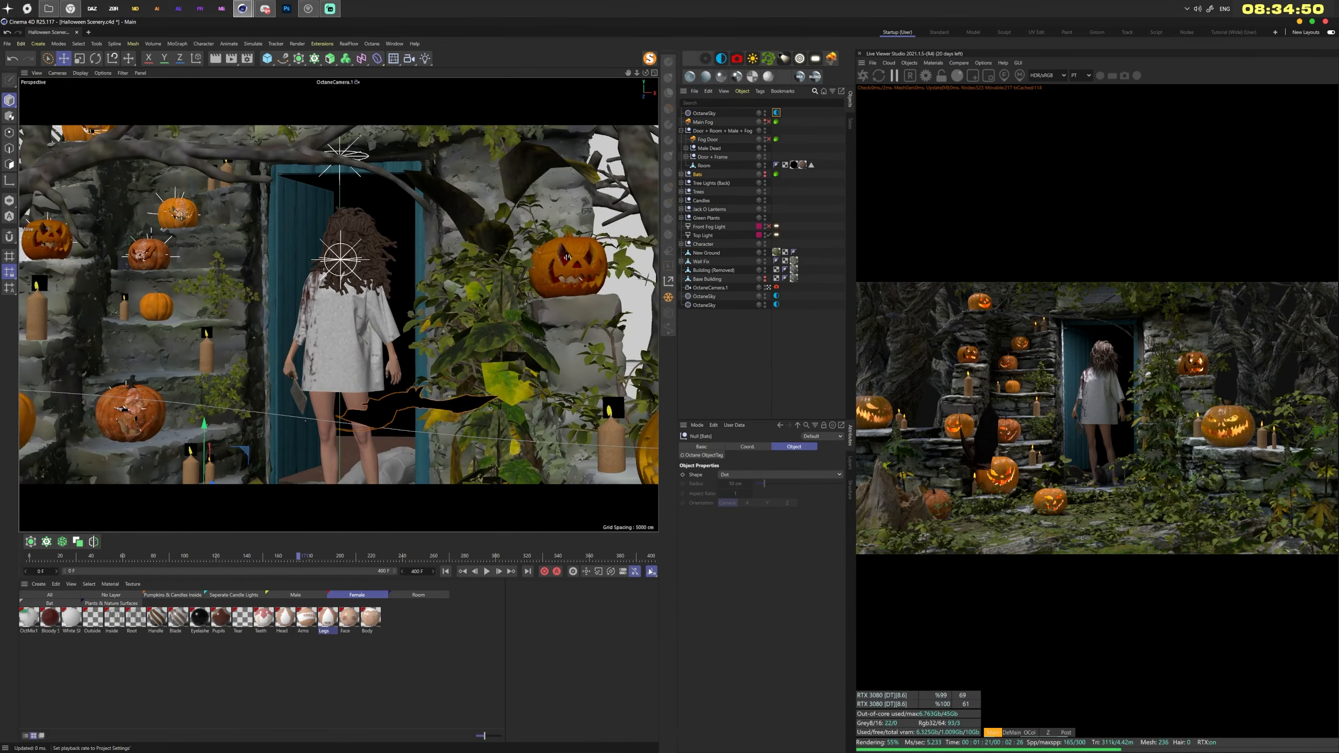
{"action": "left_click", "coordinate": [652, 572]}
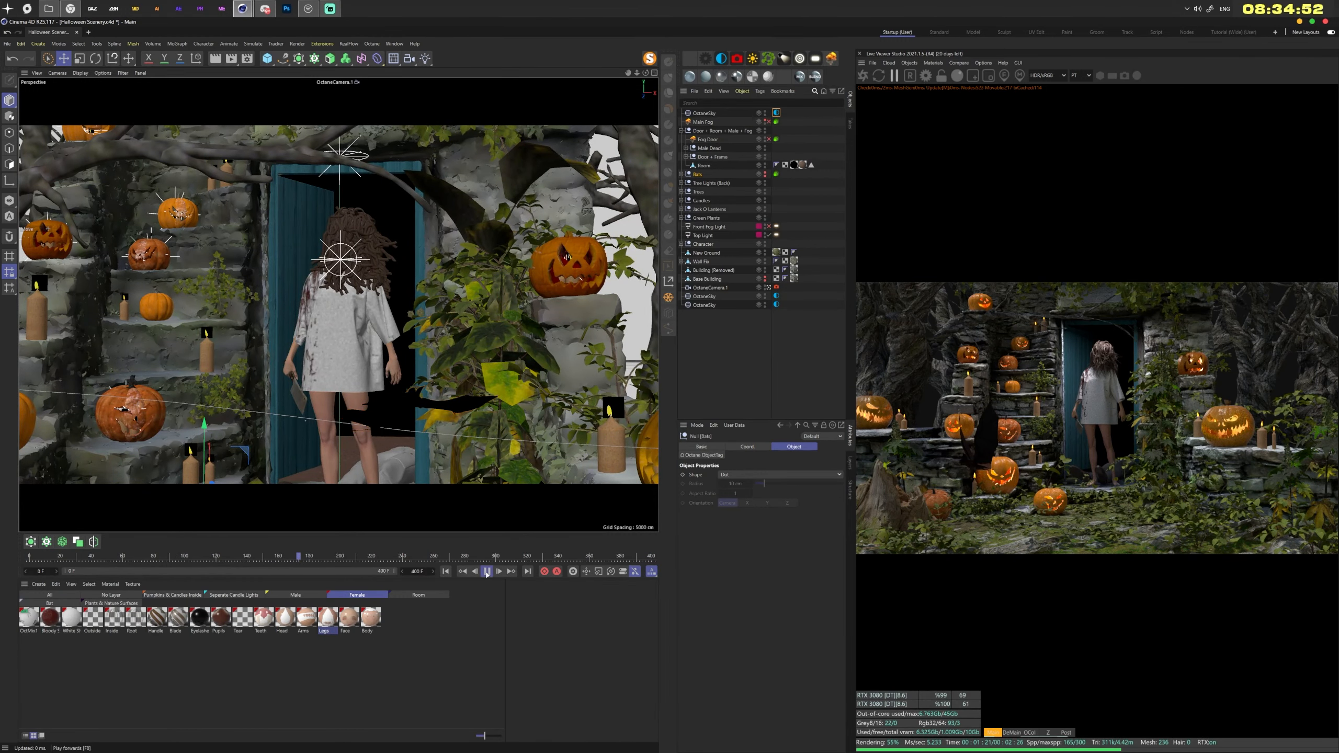
{"action": "left_click", "coordinate": [486, 571]}
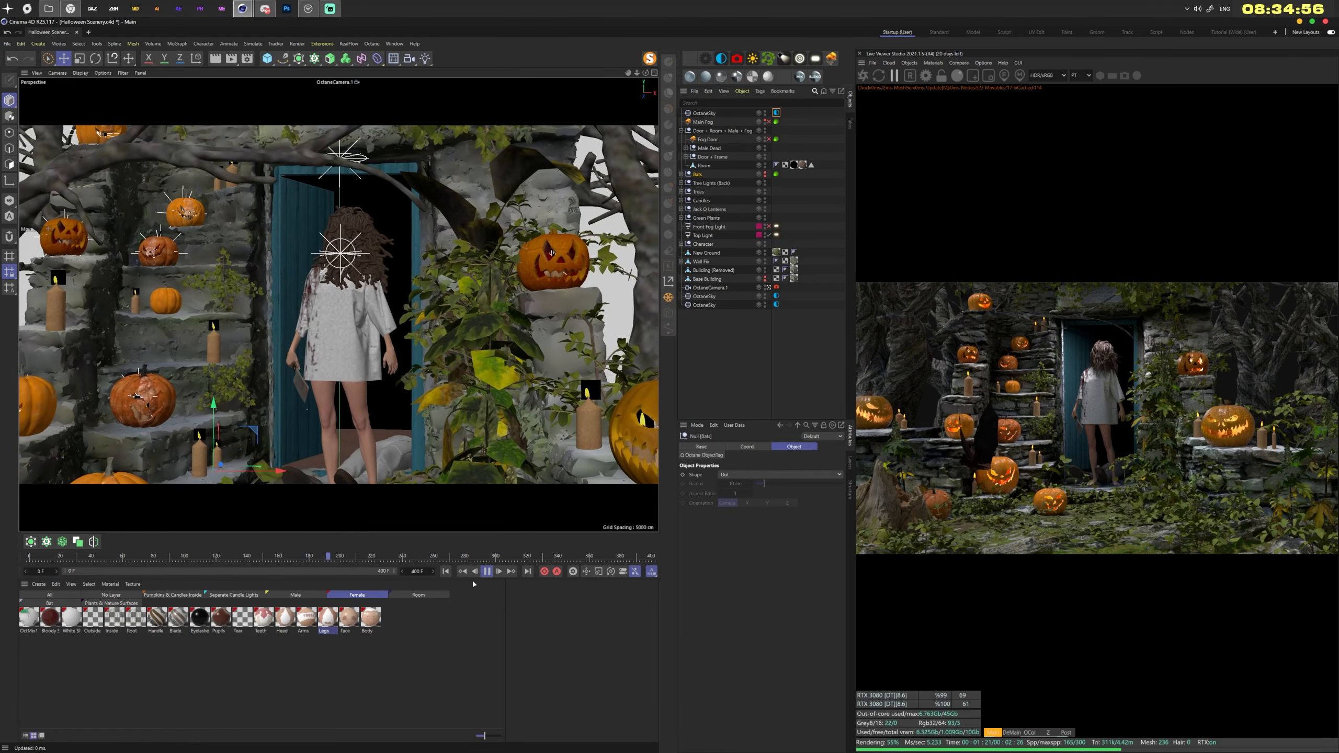
{"action": "left_click", "coordinate": [653, 575]}
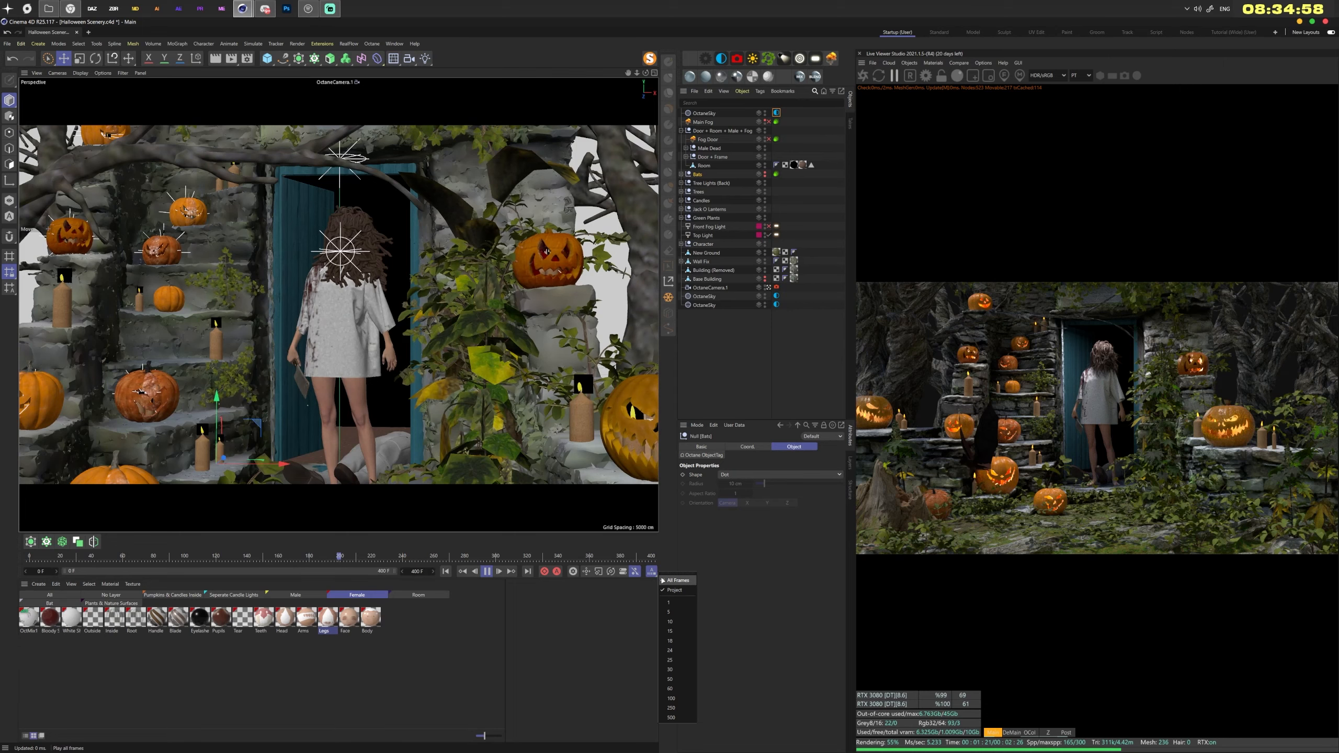
{"action": "left_click", "coordinate": [655, 578]}
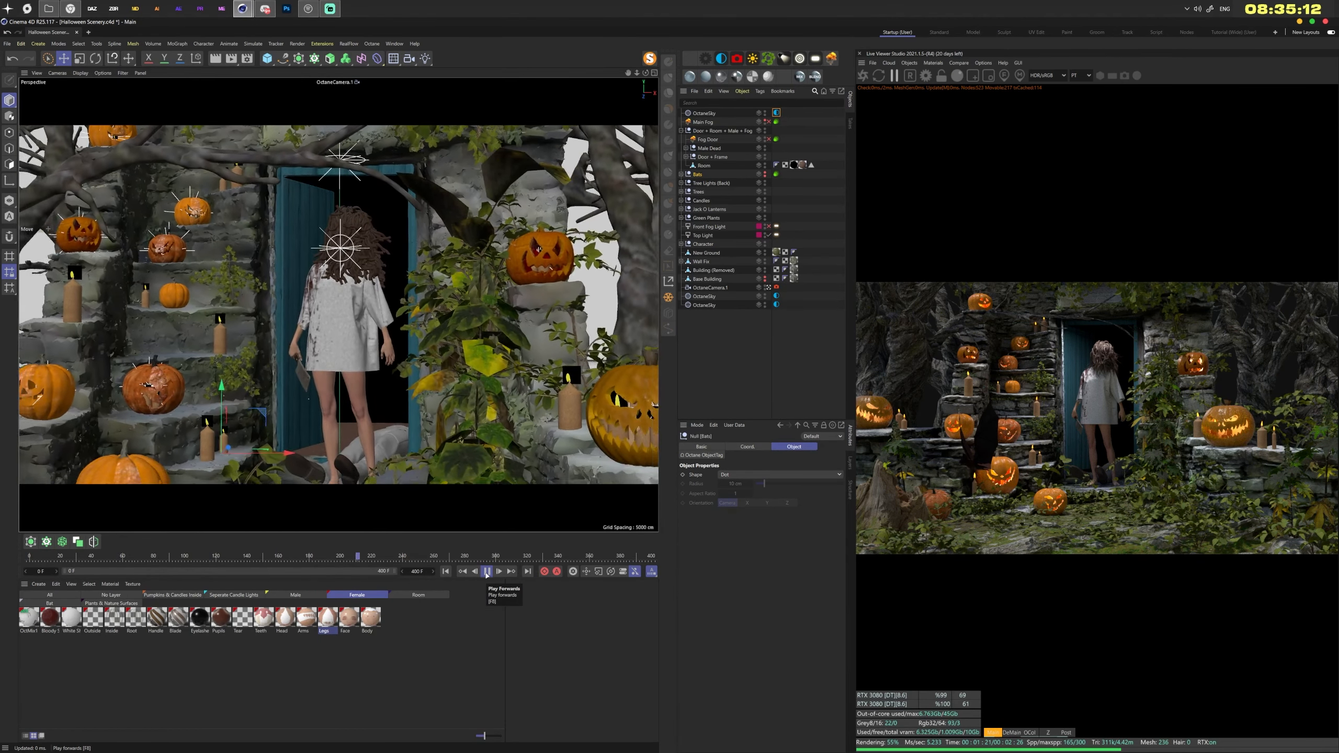
{"action": "left_click", "coordinate": [487, 572]}
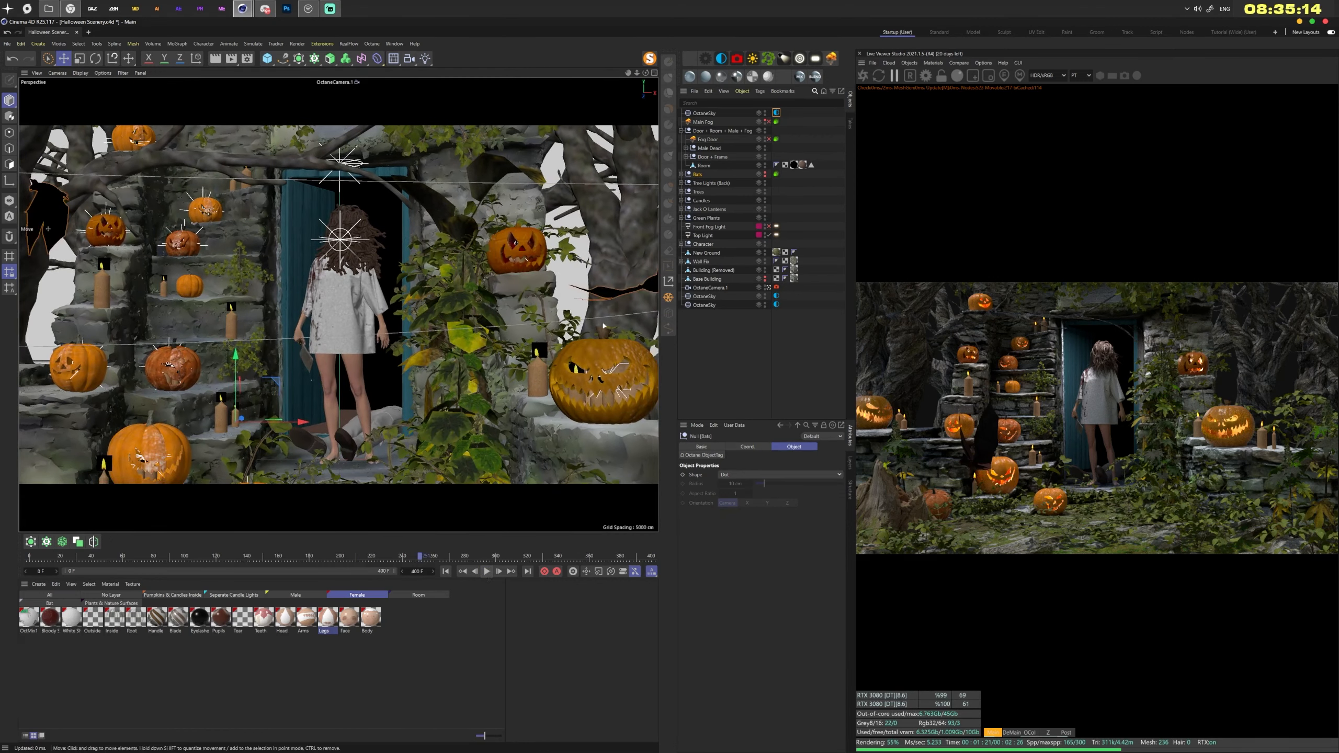
Expand the Bats group and copy the Bat 01 + Spline.5 group into a new project
{"action": "left_click", "coordinate": [681, 175]}
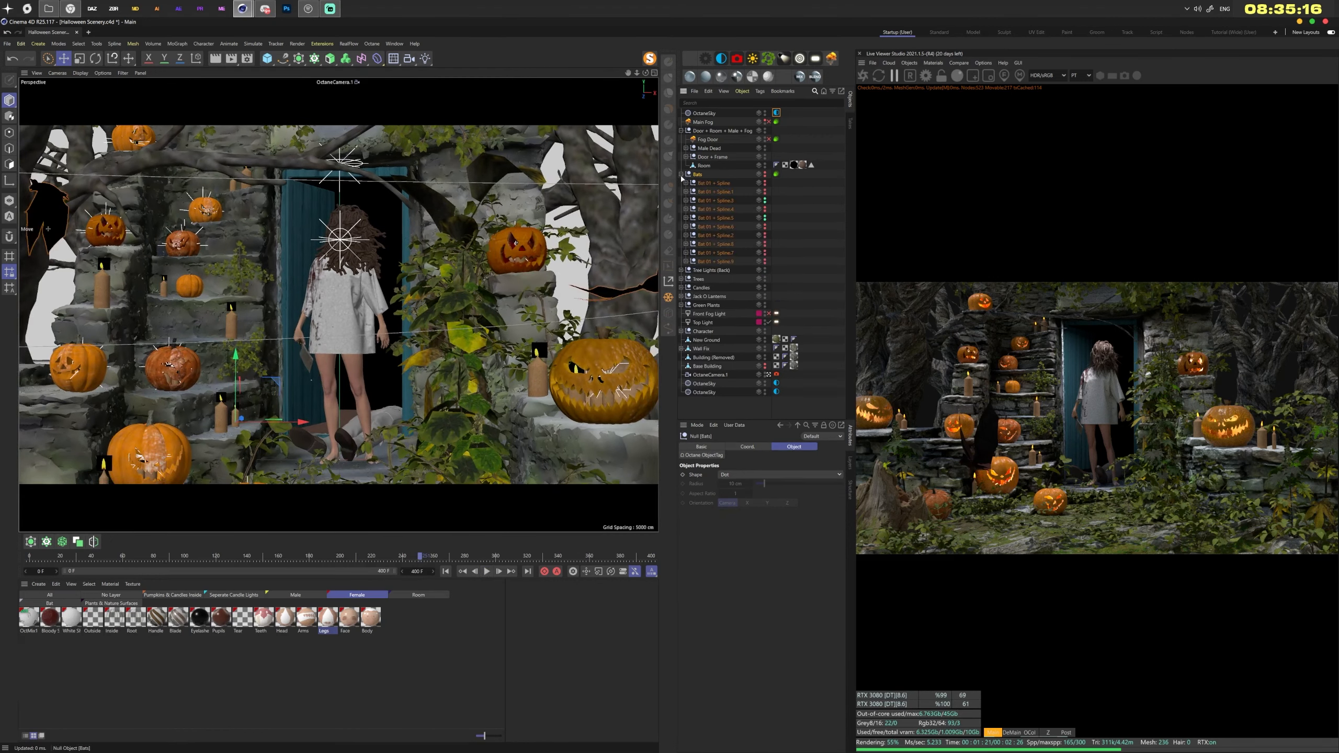
{"action": "left_click", "coordinate": [714, 218]}
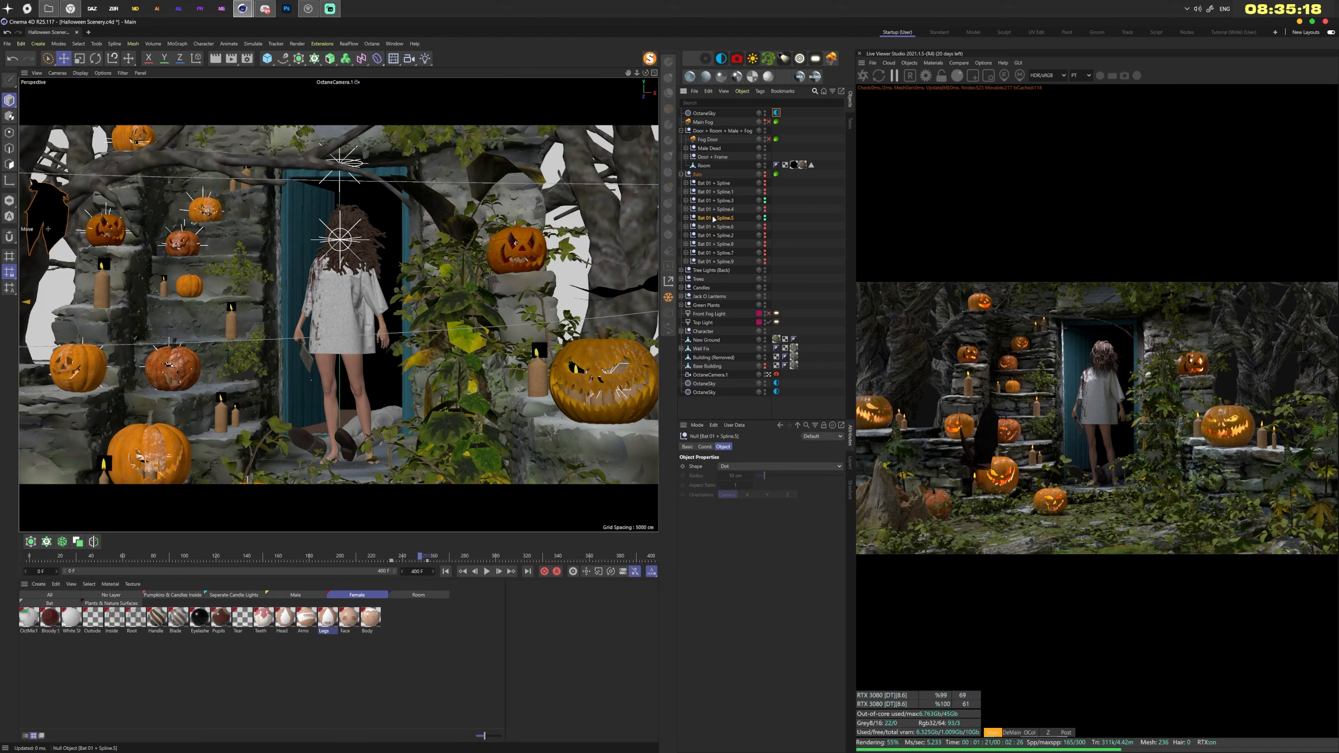
{"action": "left_click", "coordinate": [5, 45]}
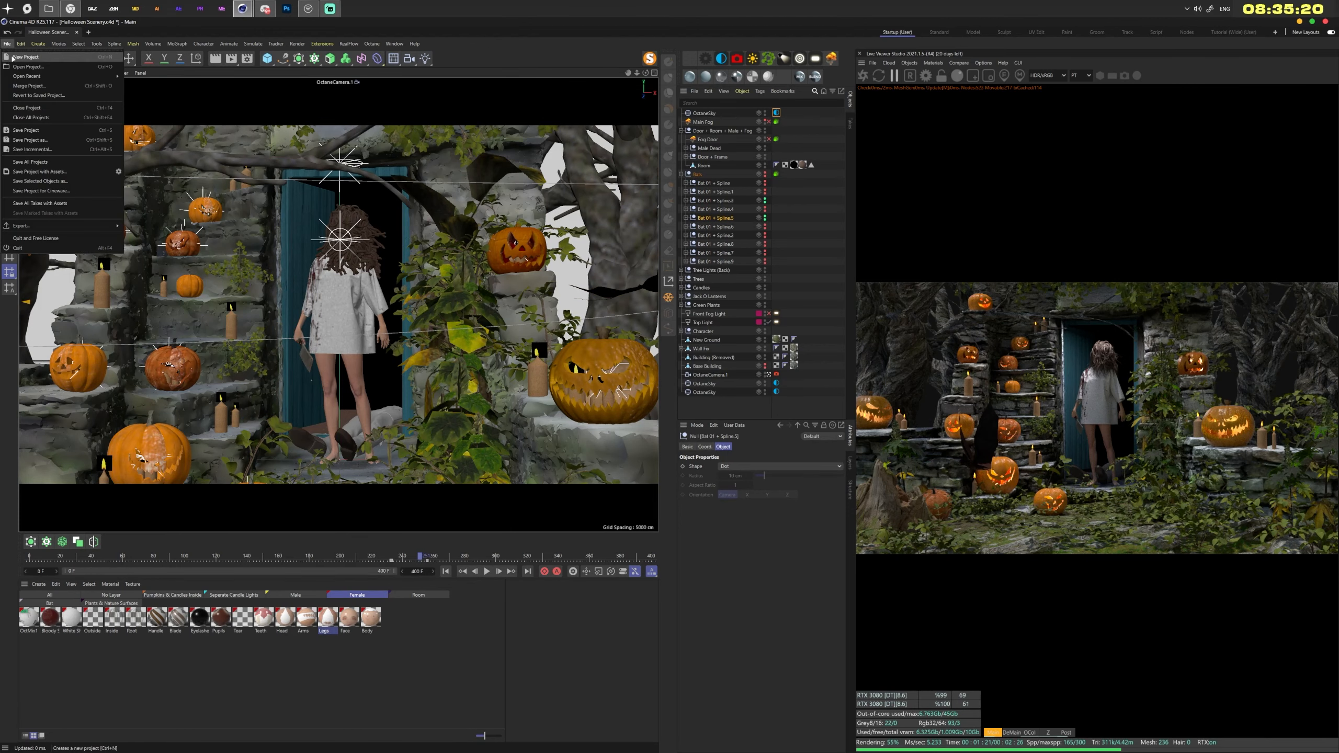
{"action": "left_click", "coordinate": [20, 57]}
{"action": "key", "text": "ctrl+v"}
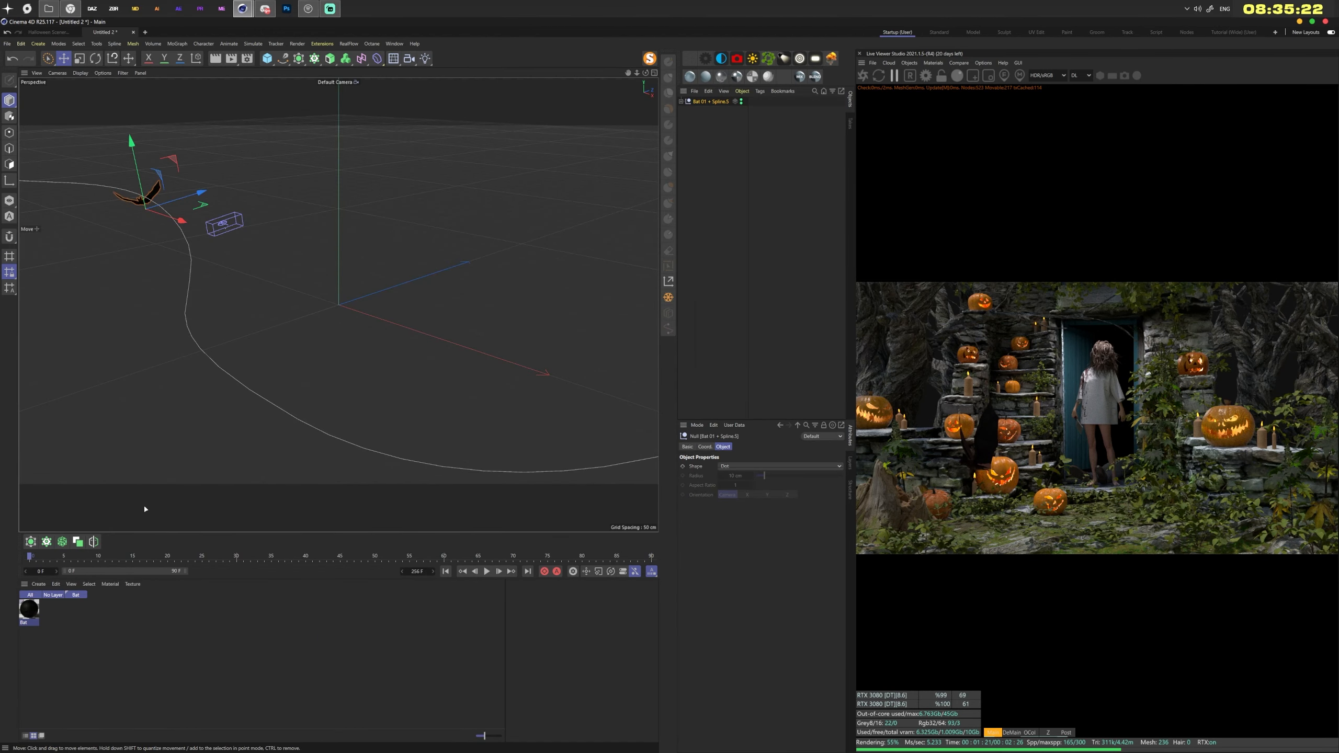
Extend the preview range to the full timeline, unfold the copied bat group, and show its basic properties
{"action": "left_click_drag", "start_coordinate": [30, 557], "coordinate": [395, 572]}
{"action": "left_click", "coordinate": [681, 103]}
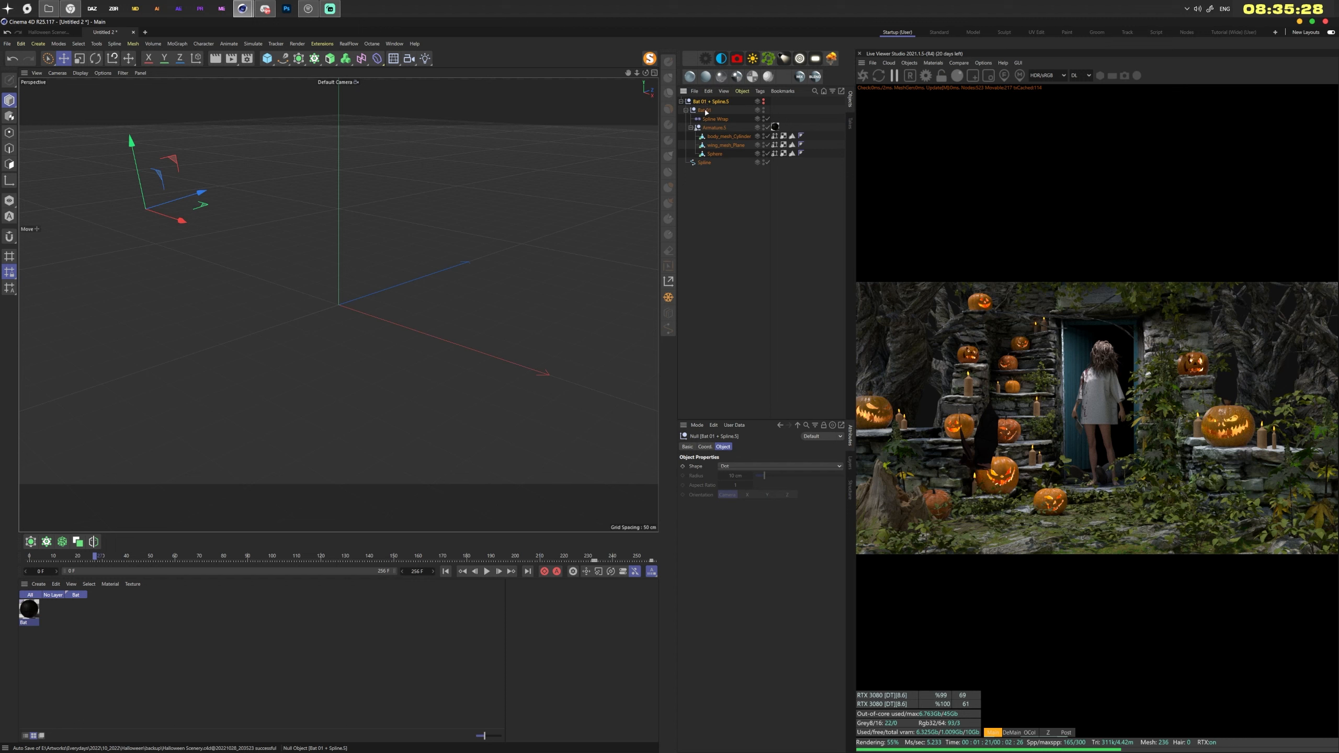
{"action": "left_click", "coordinate": [687, 447]}
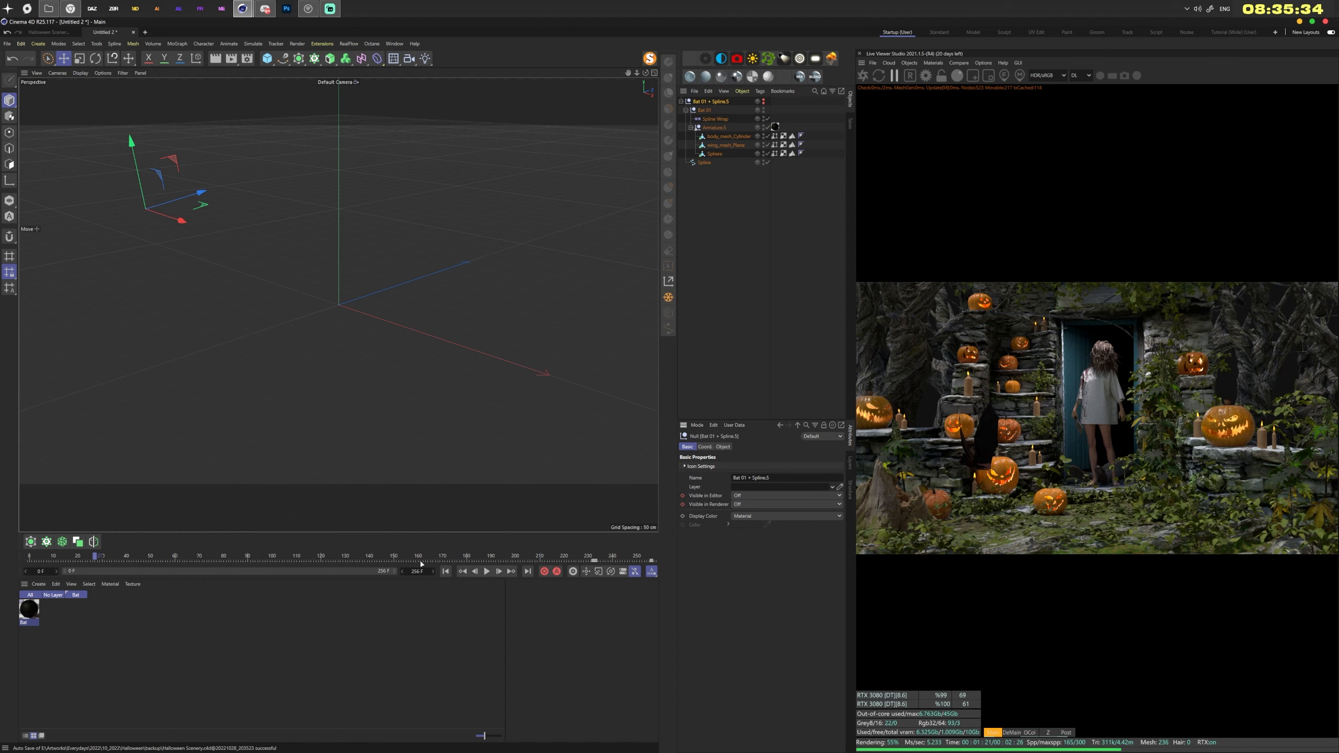
Review the bat group's keyframed visibility and its flight along the spline near the end of the timeline from another angle
{"action": "left_click_drag", "start_coordinate": [588, 560], "coordinate": [617, 563]}
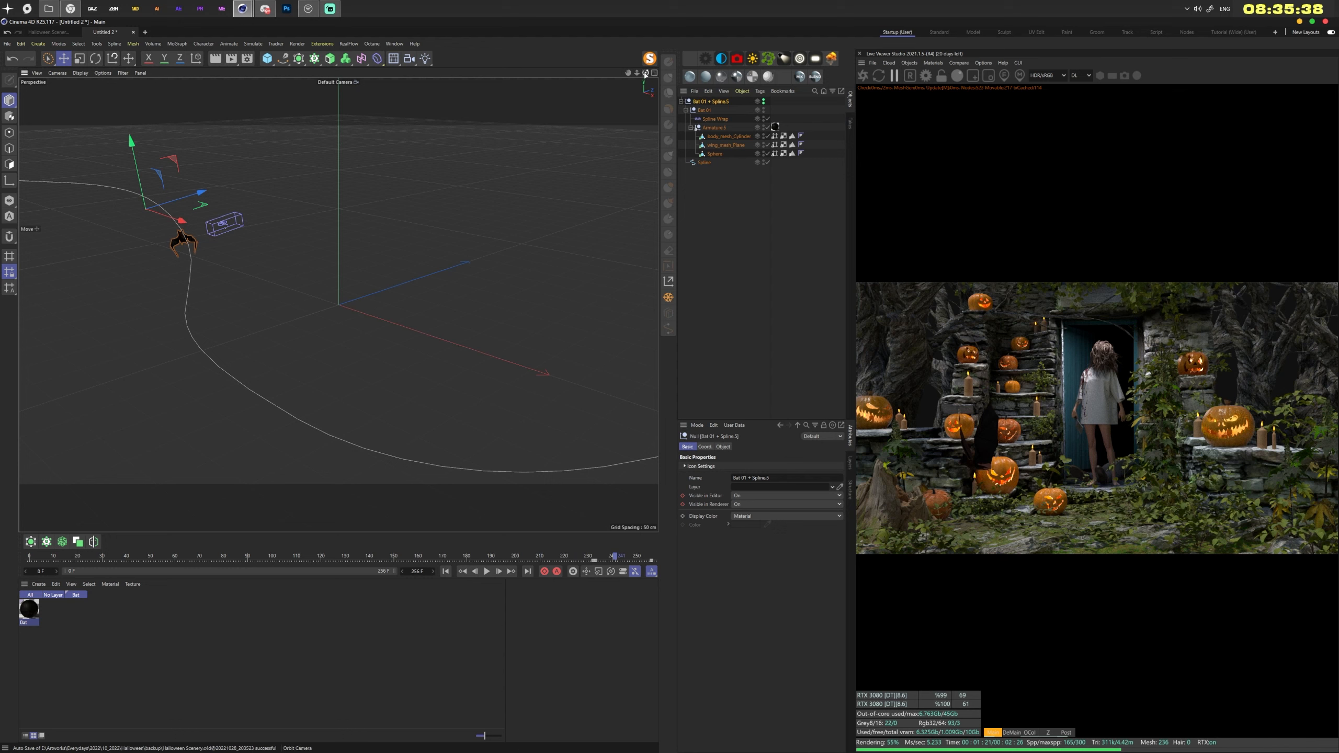
{"action": "left_click_drag", "start_coordinate": [647, 73], "coordinate": [725, 40]}
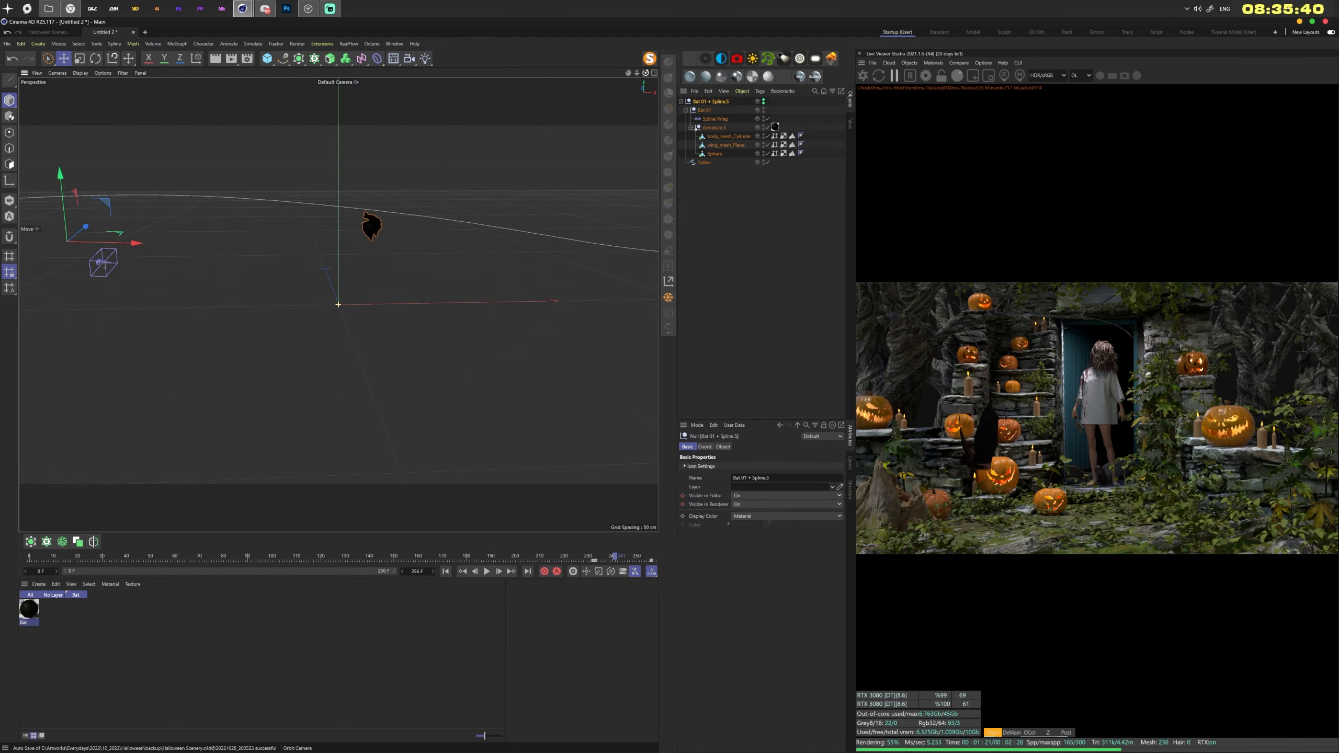
{"action": "left_click", "coordinate": [592, 558]}
{"action": "left_click_drag", "start_coordinate": [592, 558], "coordinate": [594, 558]}
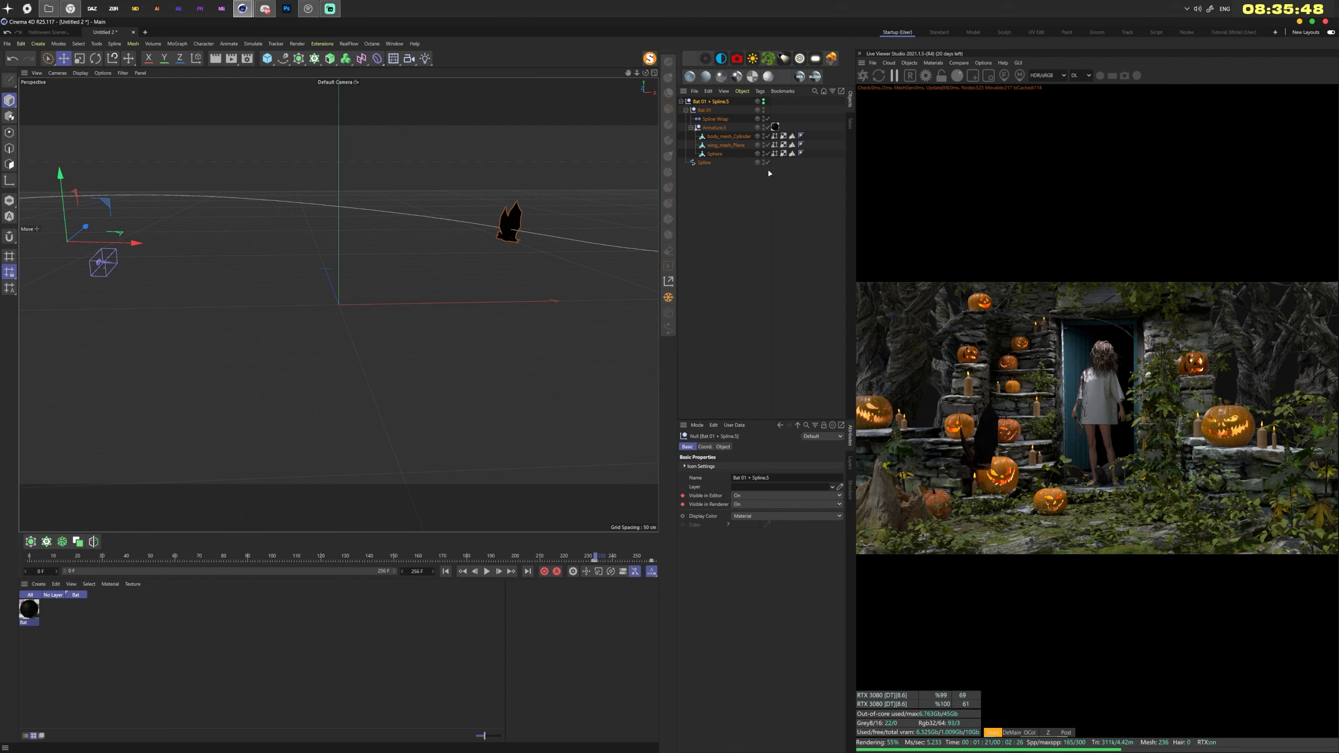
Examine the Spline Wrap's object properties, including its axis and keyframed offset, and scrub the end of the timeline to see the bat move
{"action": "left_click", "coordinate": [715, 128]}
{"action": "key", "text": "Left"}
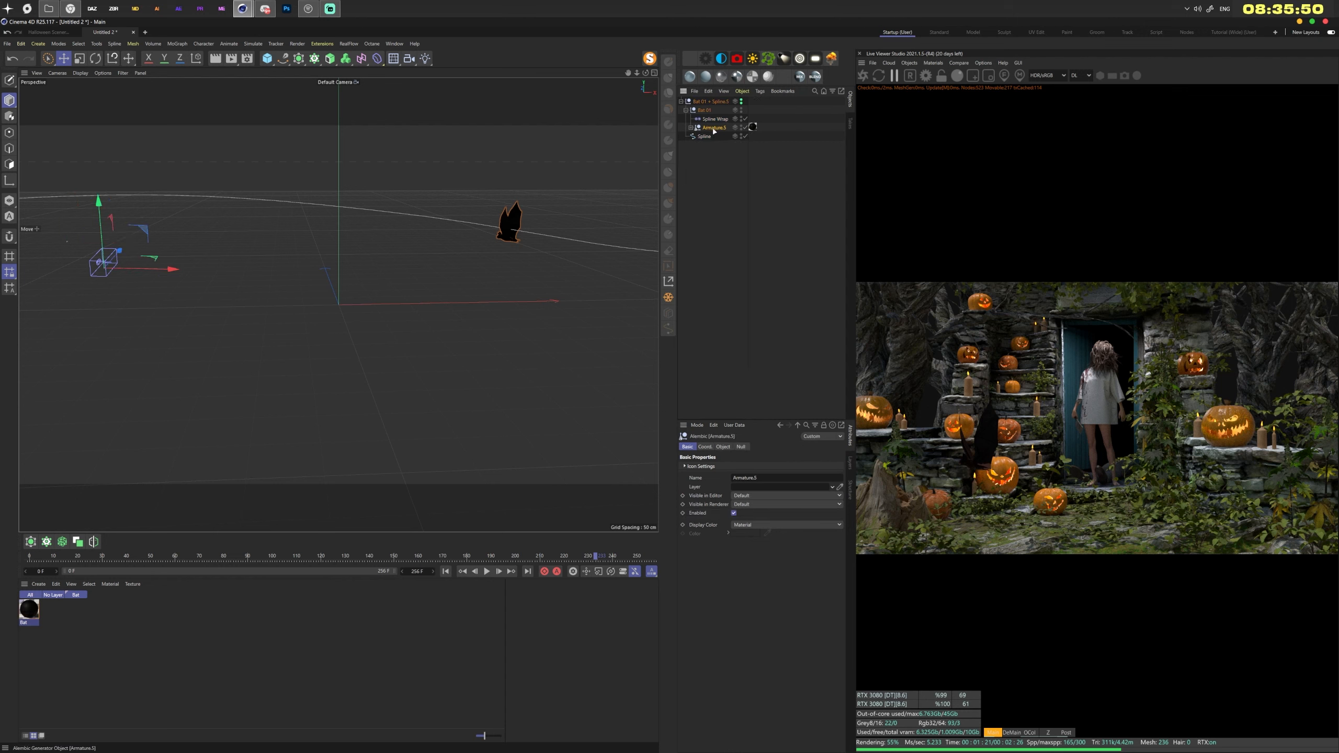
{"action": "left_click", "coordinate": [715, 119]}
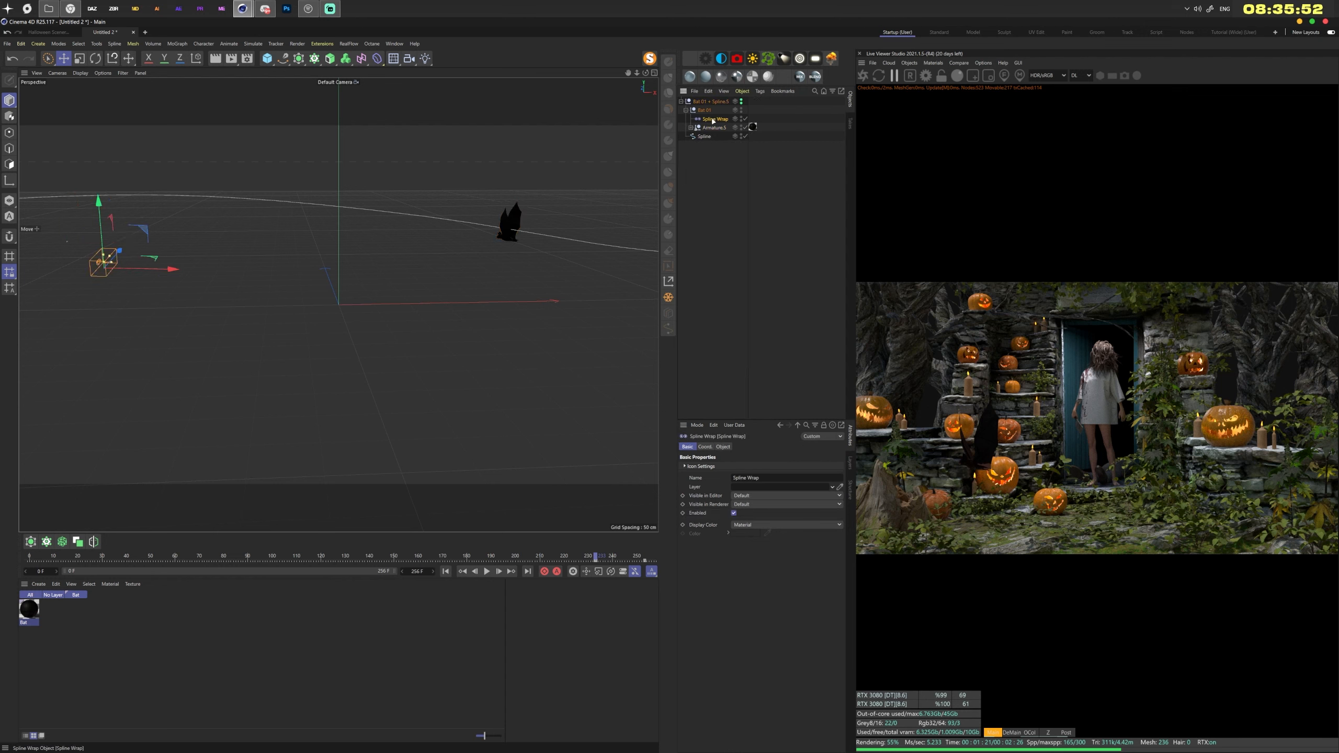
{"action": "left_click", "coordinate": [723, 447]}
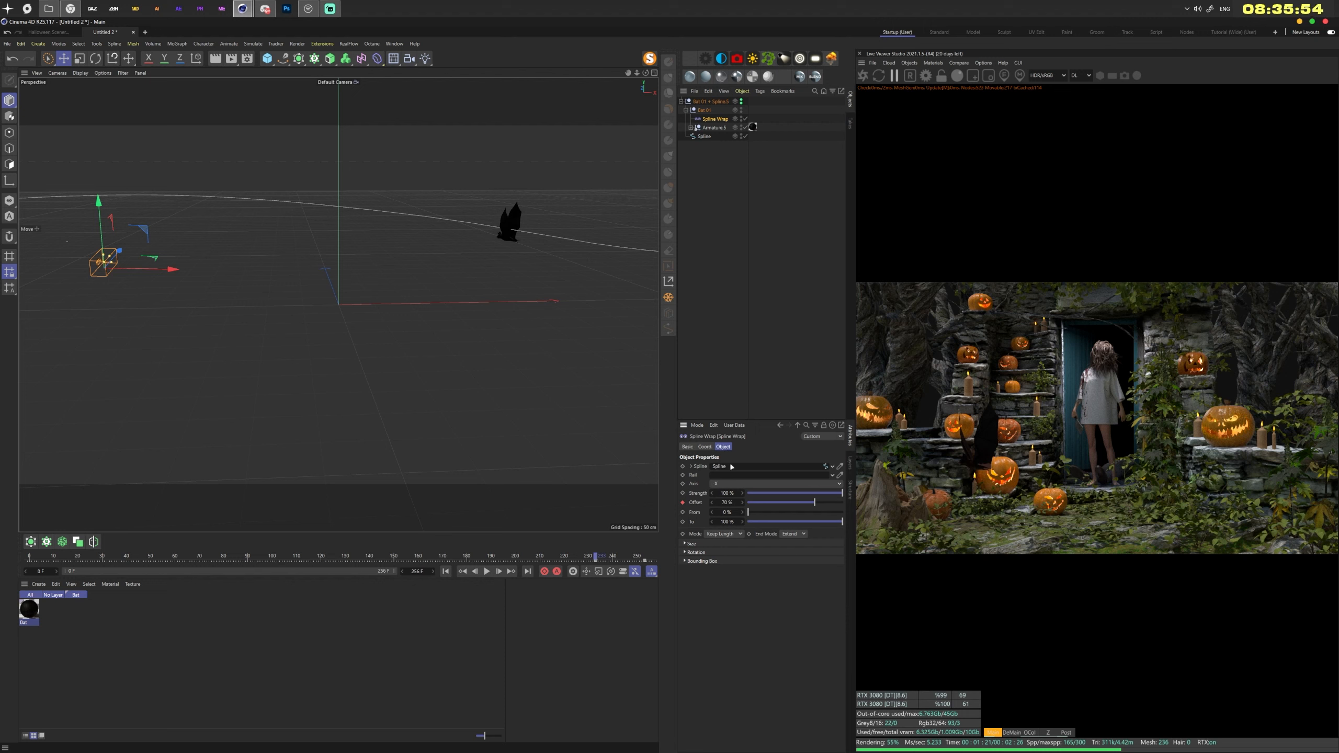
{"action": "left_click", "coordinate": [728, 485]}
{"action": "left_click", "coordinate": [725, 493]}
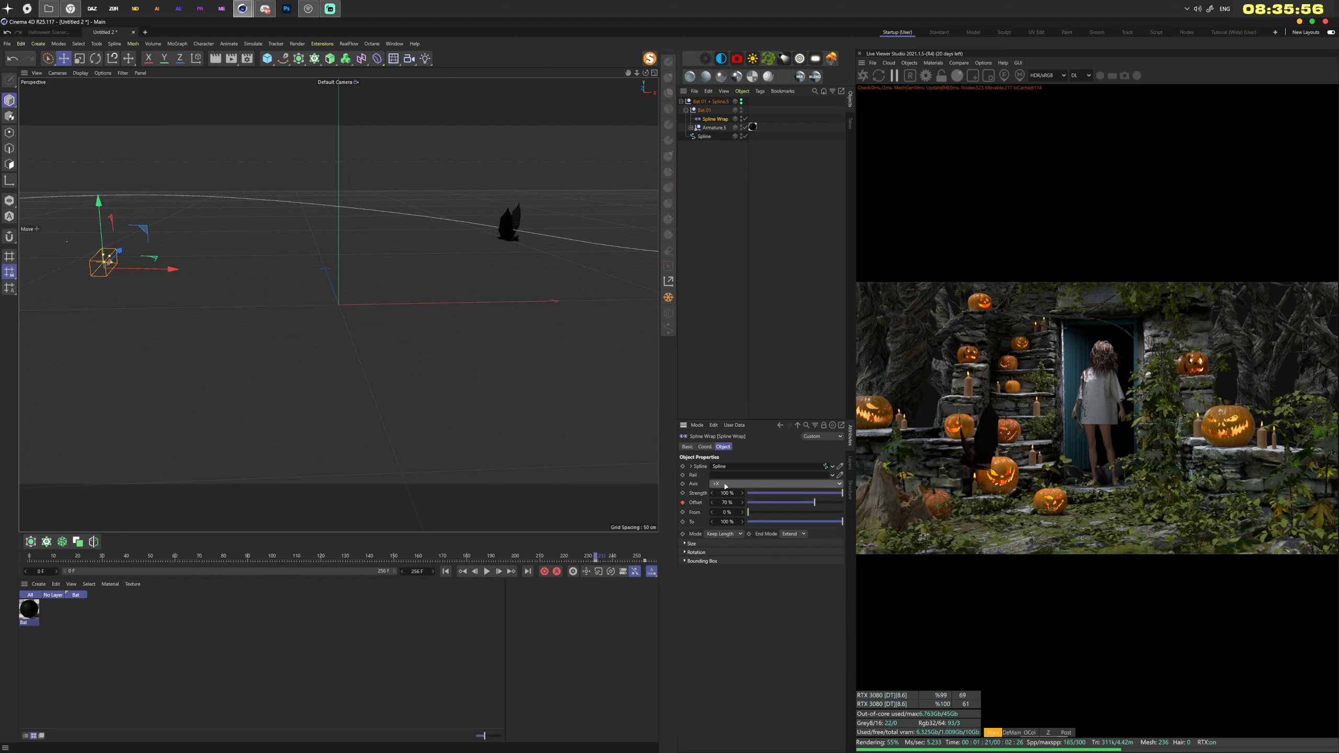
{"action": "left_click", "coordinate": [725, 485]}
{"action": "left_click", "coordinate": [721, 502]}
{"action": "left_click_drag", "start_coordinate": [595, 557], "coordinate": [645, 563]}
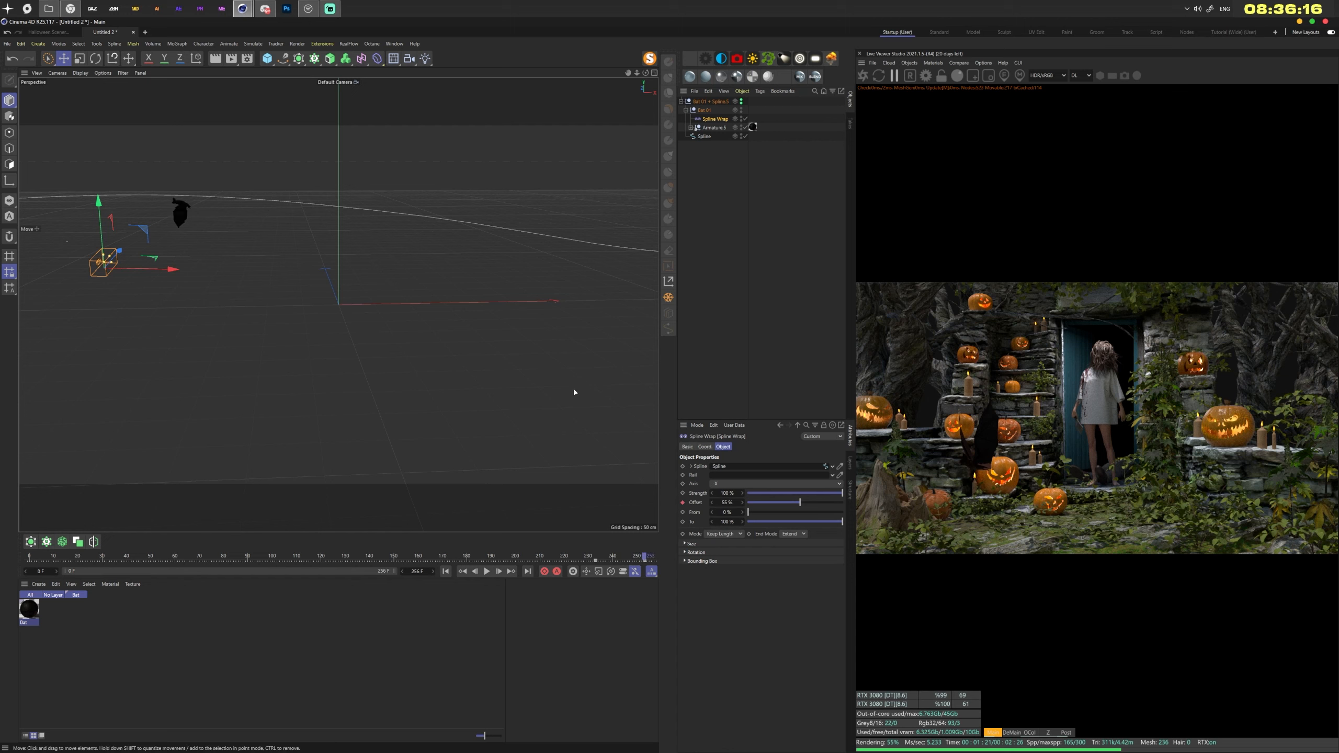
Return to the Halloween Scenery project and scrub the later part of the timeline to review the remaining bats flying past
{"action": "left_click", "coordinate": [685, 111]}
{"action": "left_click", "coordinate": [687, 56]}
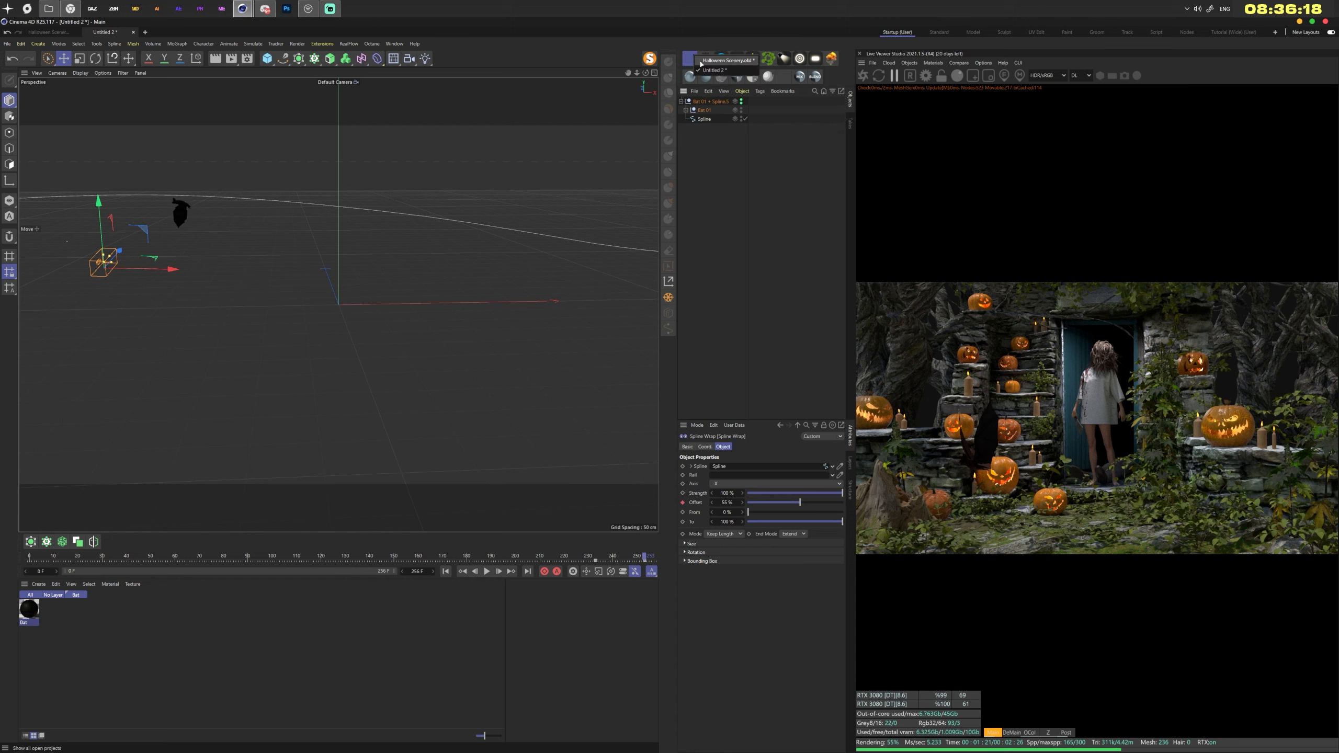
{"action": "left_click", "coordinate": [700, 61]}
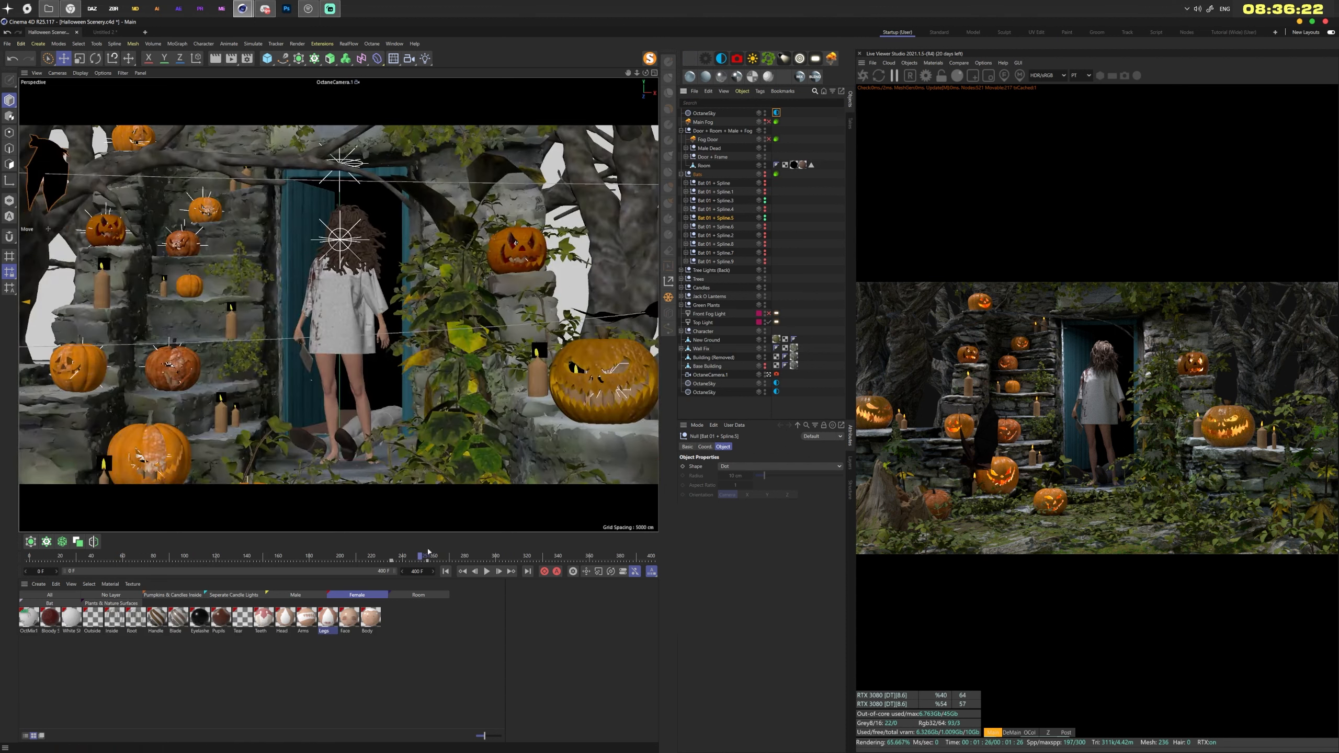
{"action": "left_click_drag", "start_coordinate": [423, 558], "coordinate": [497, 559]}
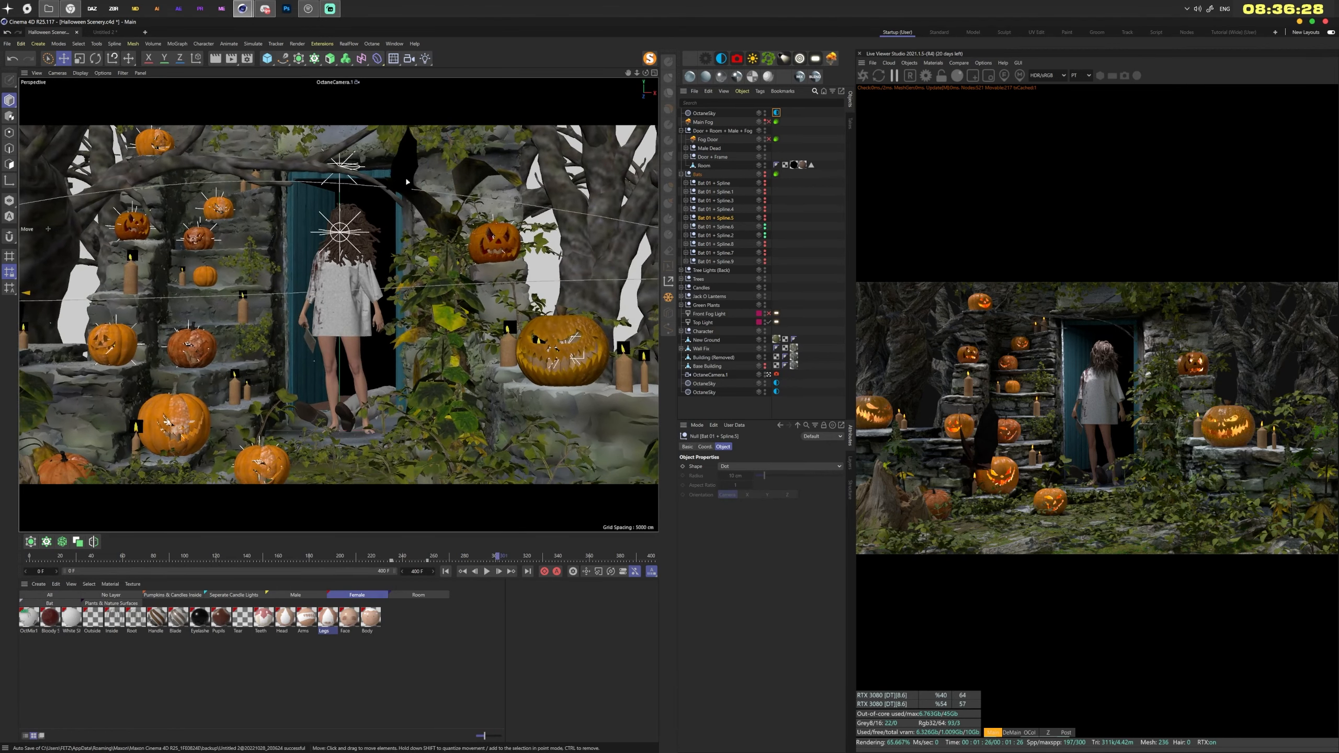
{"action": "left_click_drag", "start_coordinate": [502, 558], "coordinate": [529, 558]}
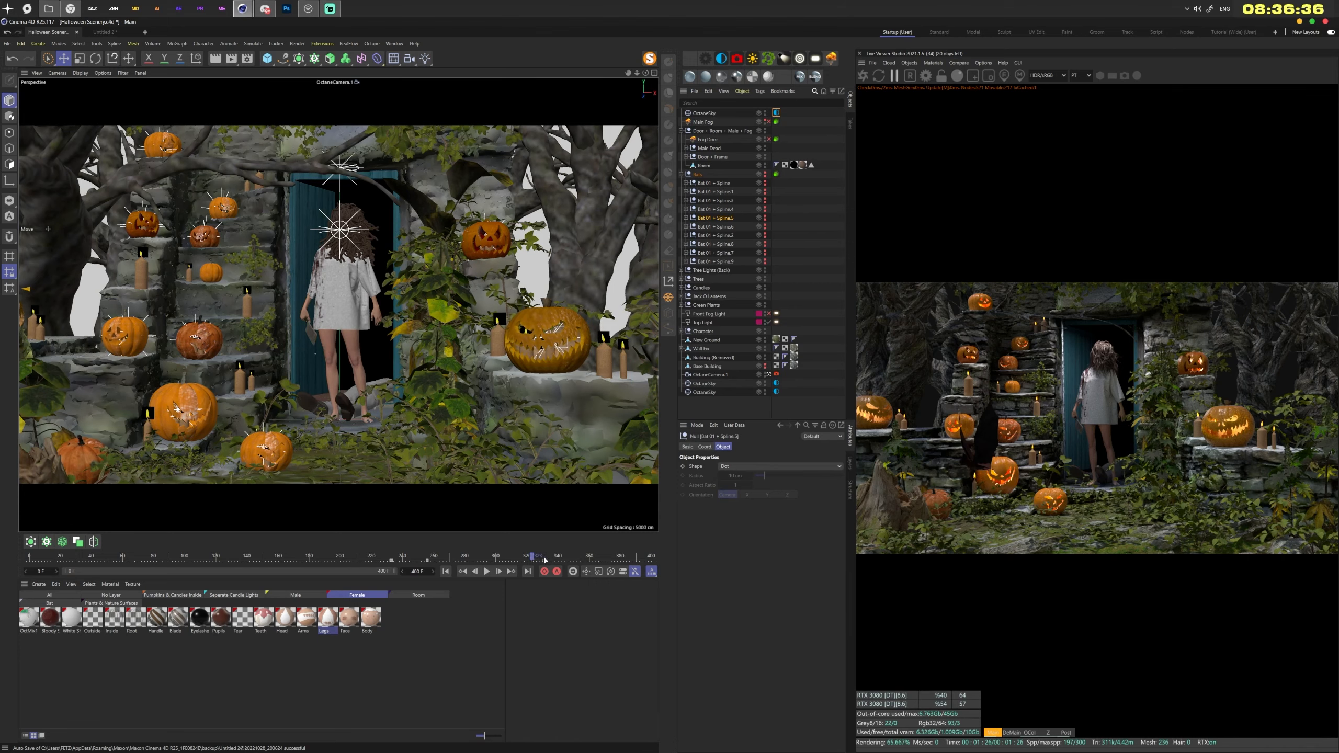
{"action": "left_click_drag", "start_coordinate": [566, 561], "coordinate": [619, 564]}
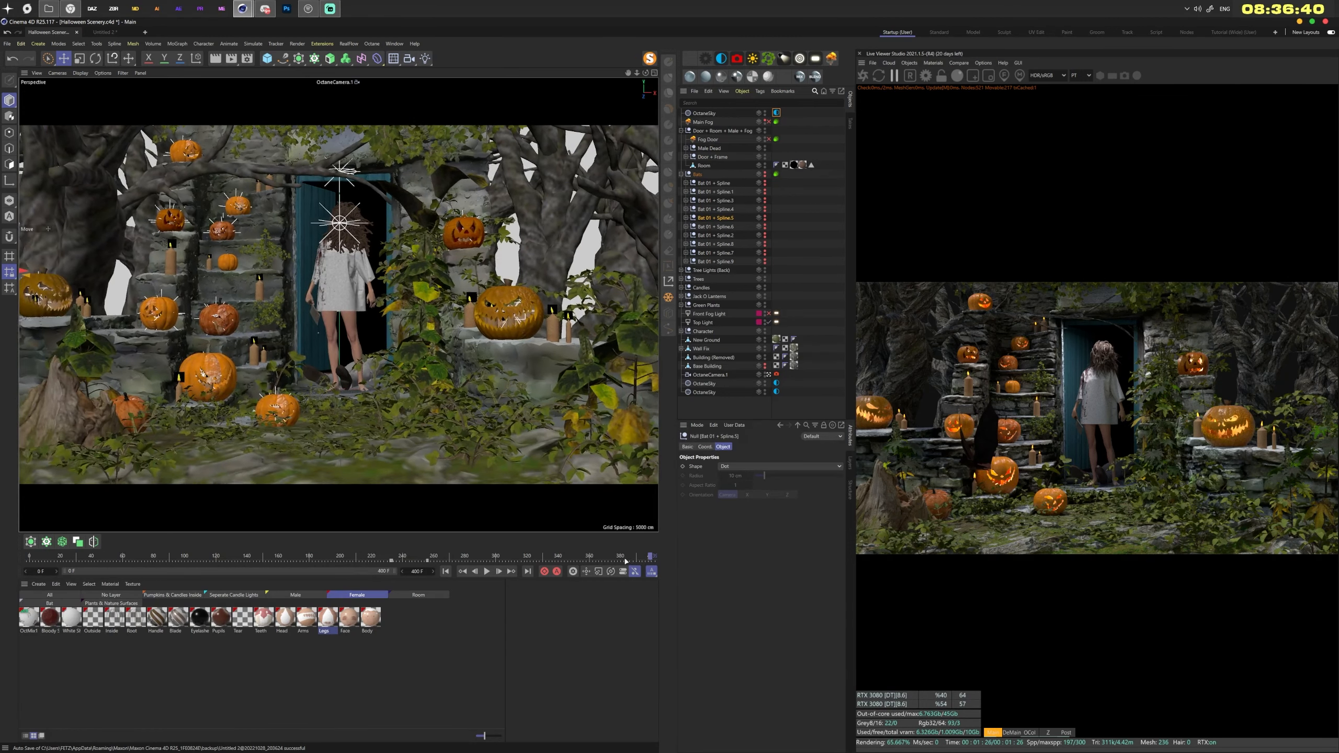
{"action": "mouse_move", "coordinate": [607, 560]}
{"action": "left_mouse_down"}
{"action": "mouse_move", "coordinate": [411, 560]}
{"action": "mouse_move", "coordinate": [622, 568]}
{"action": "mouse_move", "coordinate": [609, 558]}
{"action": "left_mouse_up"}
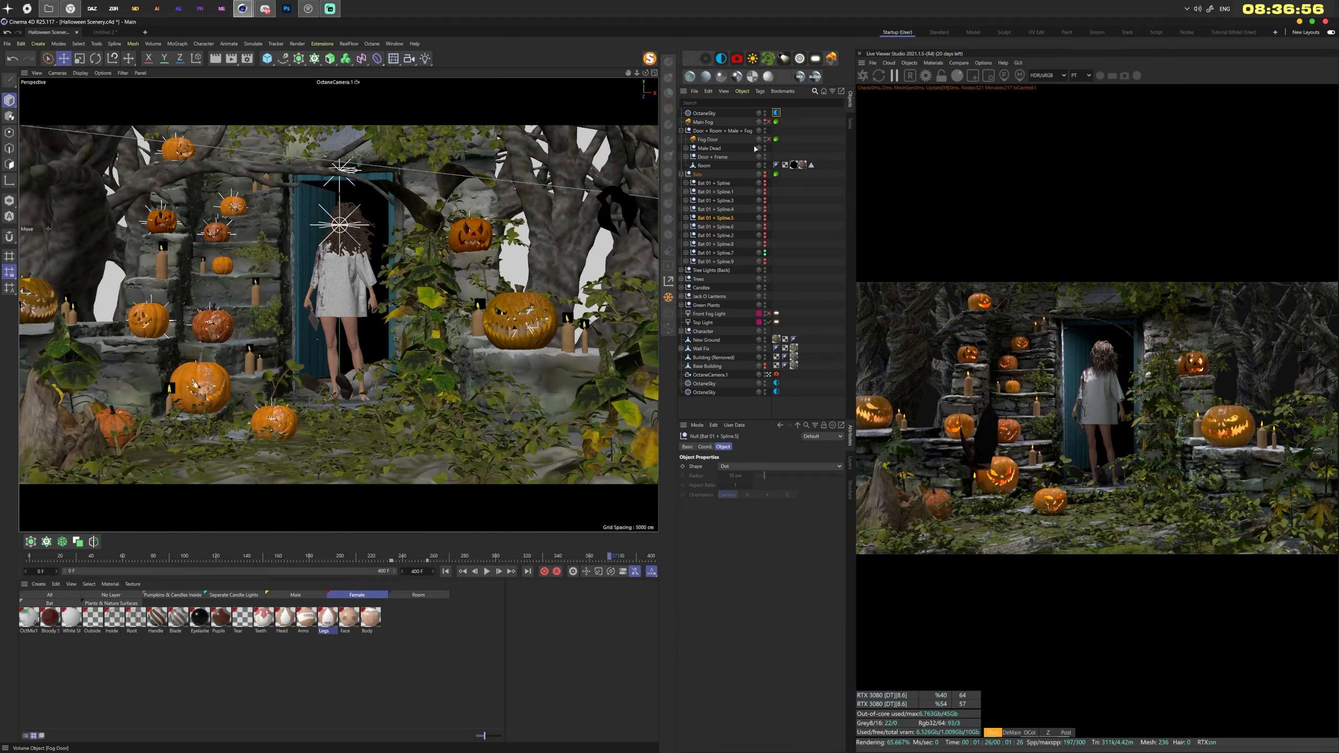
Fold the Bats group, show the OctaneSky environment settings, and enable the Main Fog and Fog Door volumes
{"action": "left_click", "coordinate": [681, 175]}
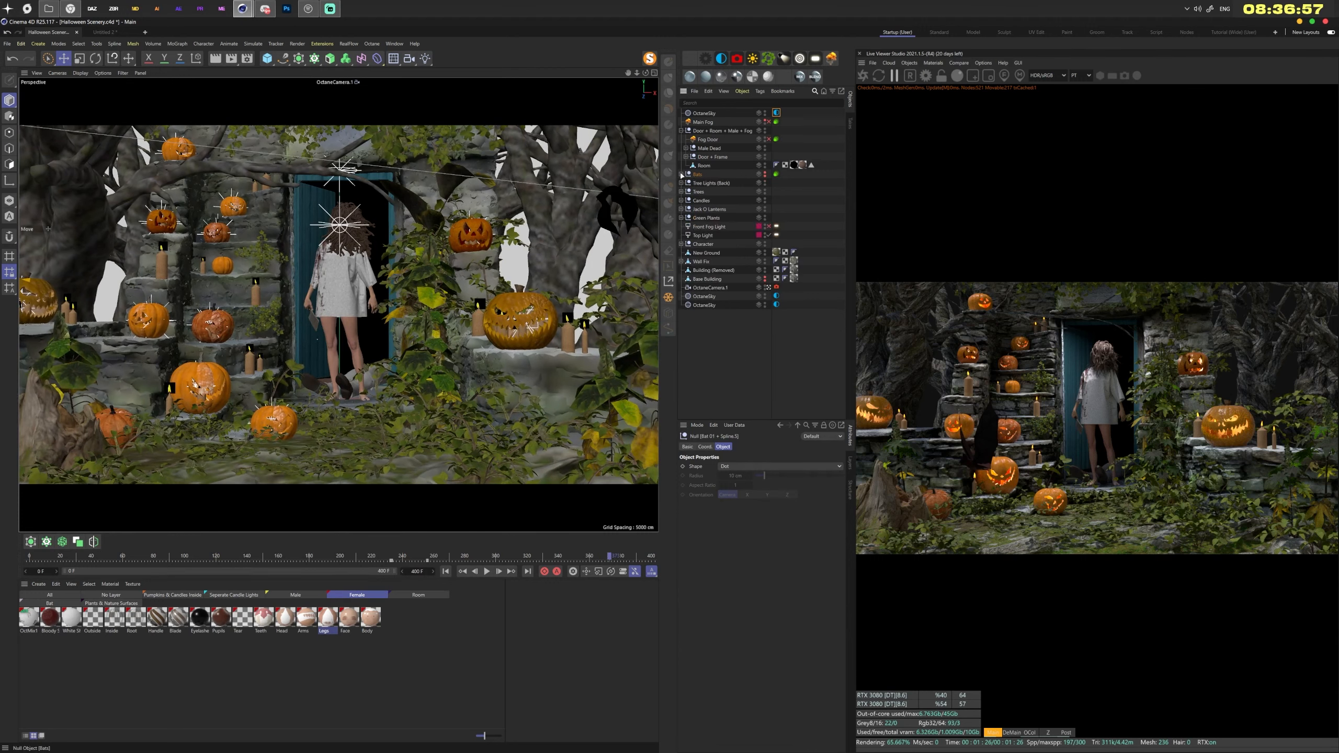
{"action": "left_click", "coordinate": [775, 113]}
{"action": "left_click", "coordinate": [768, 139]}
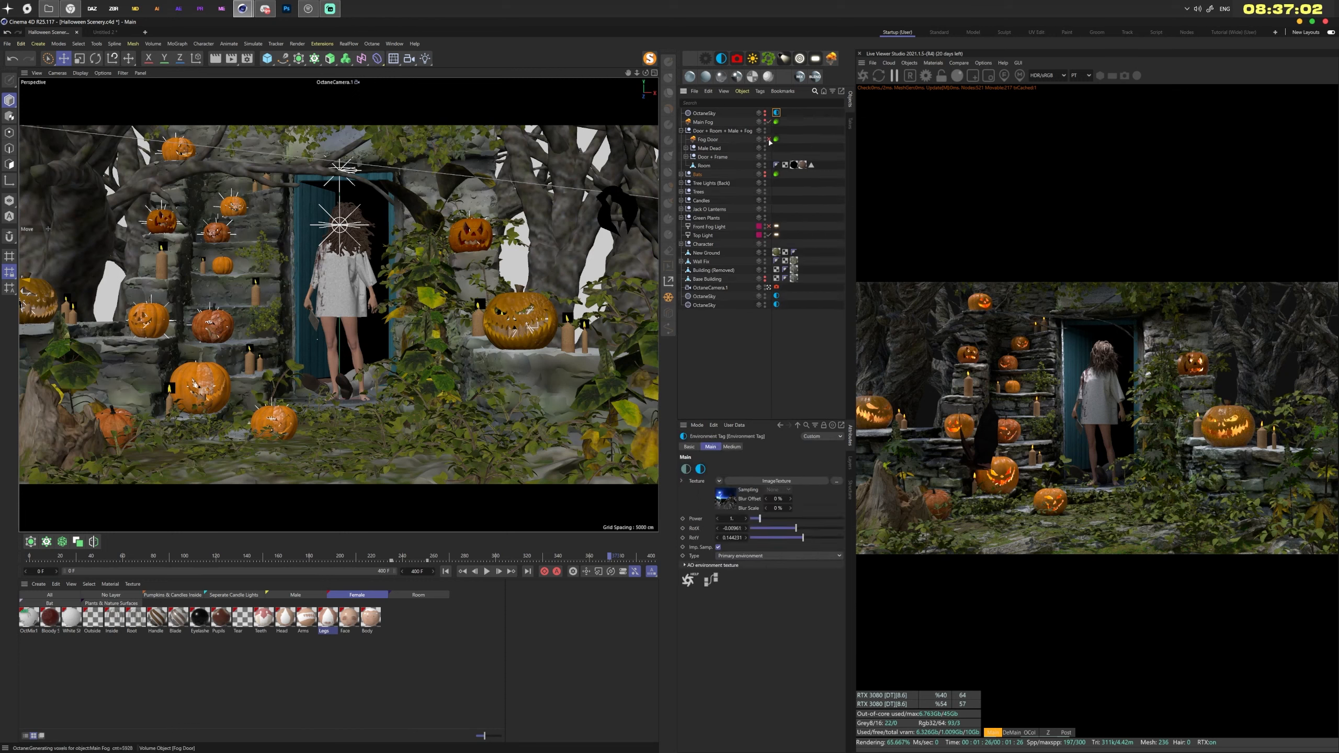
{"action": "left_click", "coordinate": [710, 139]}
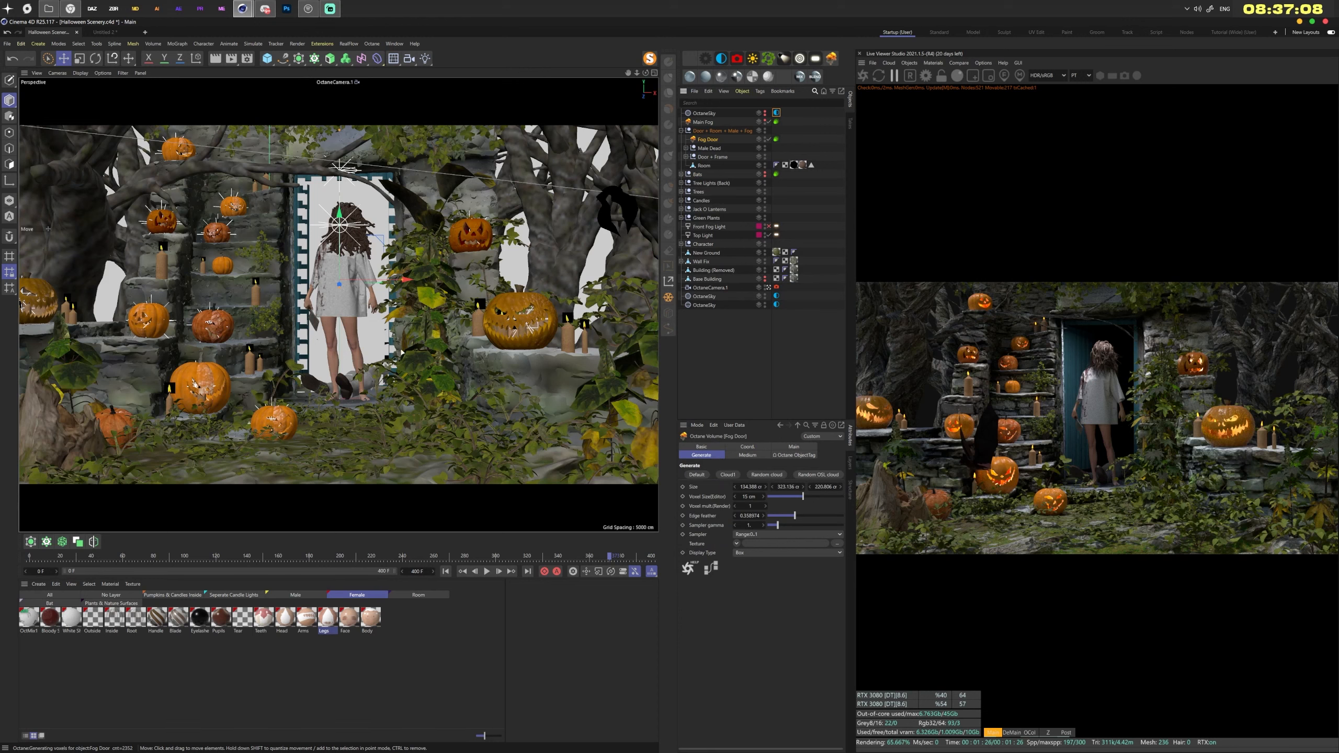
Inspect the extents of the fog volumes in the four-view layout and return to the single perspective view
{"action": "left_click", "coordinate": [766, 122], "text": "alt"}
{"action": "left_click", "coordinate": [655, 73]}
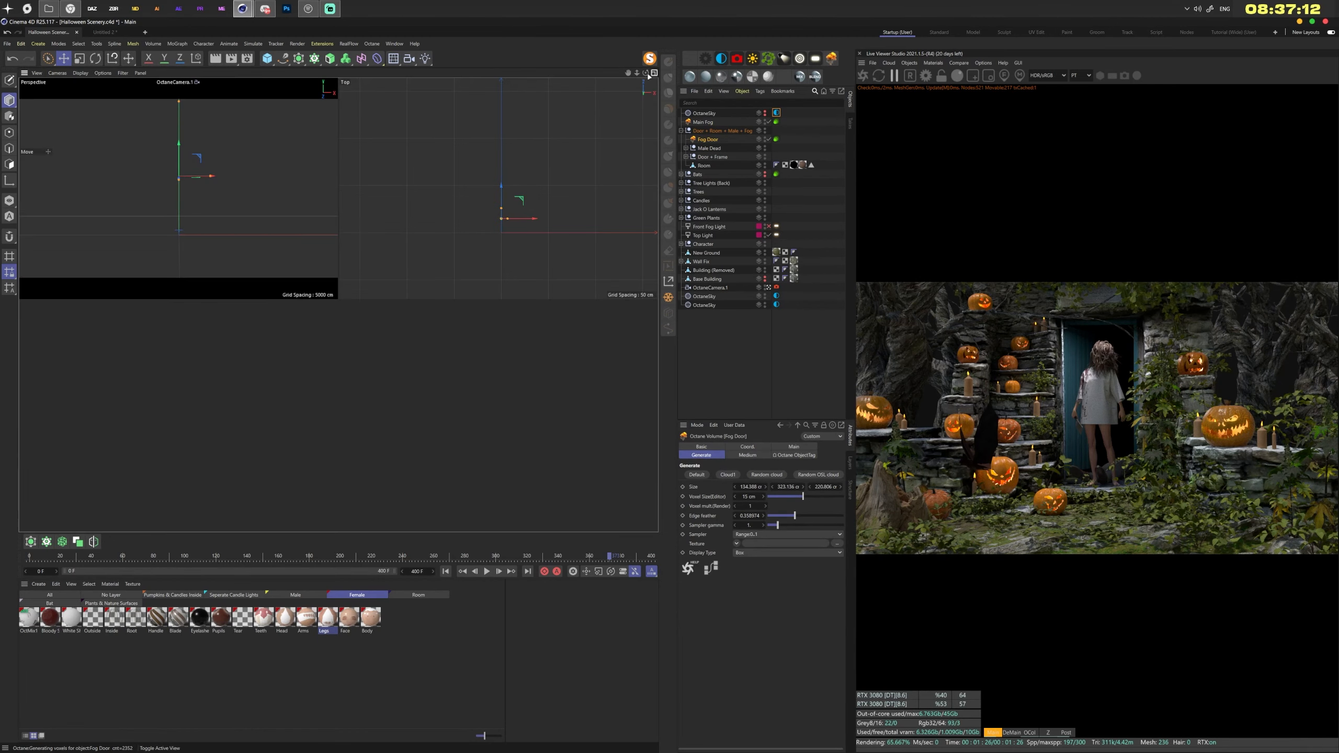
{"action": "left_click_drag", "start_coordinate": [637, 73], "coordinate": [637, 73]}
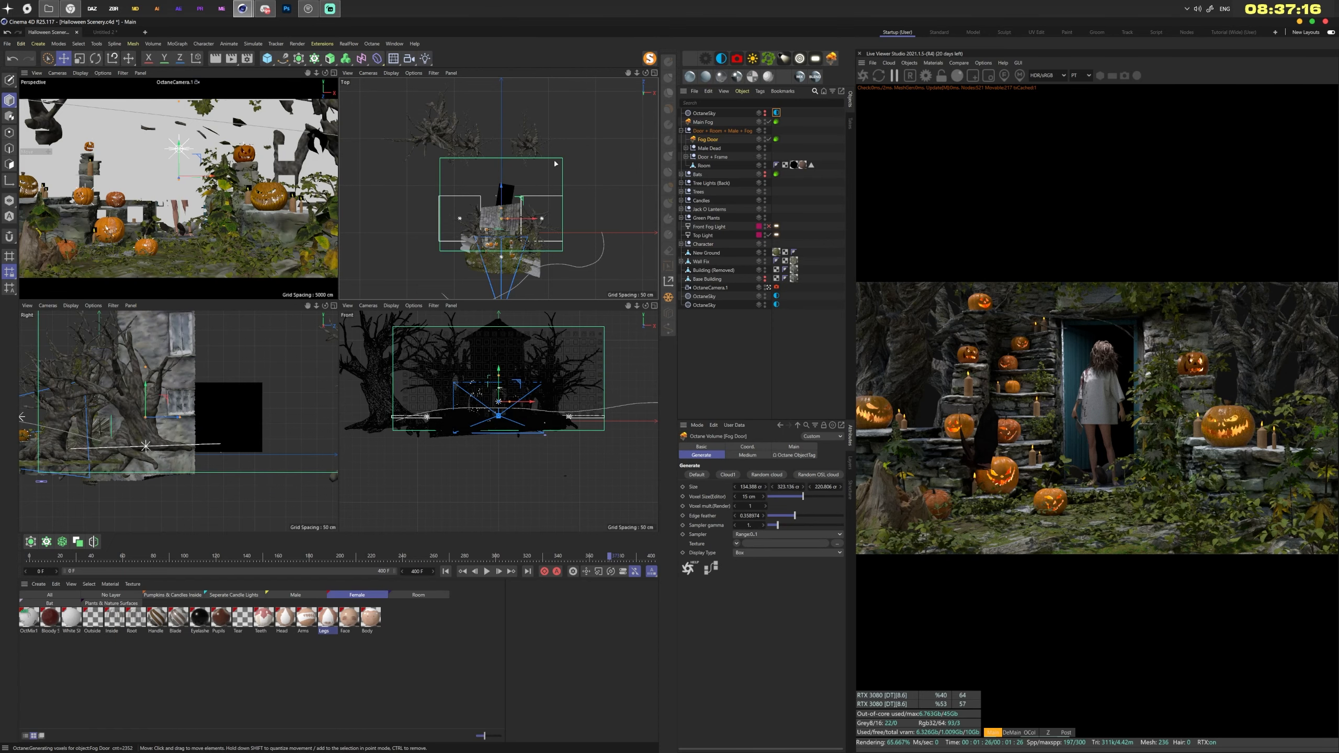
{"action": "key", "text": "F1"}
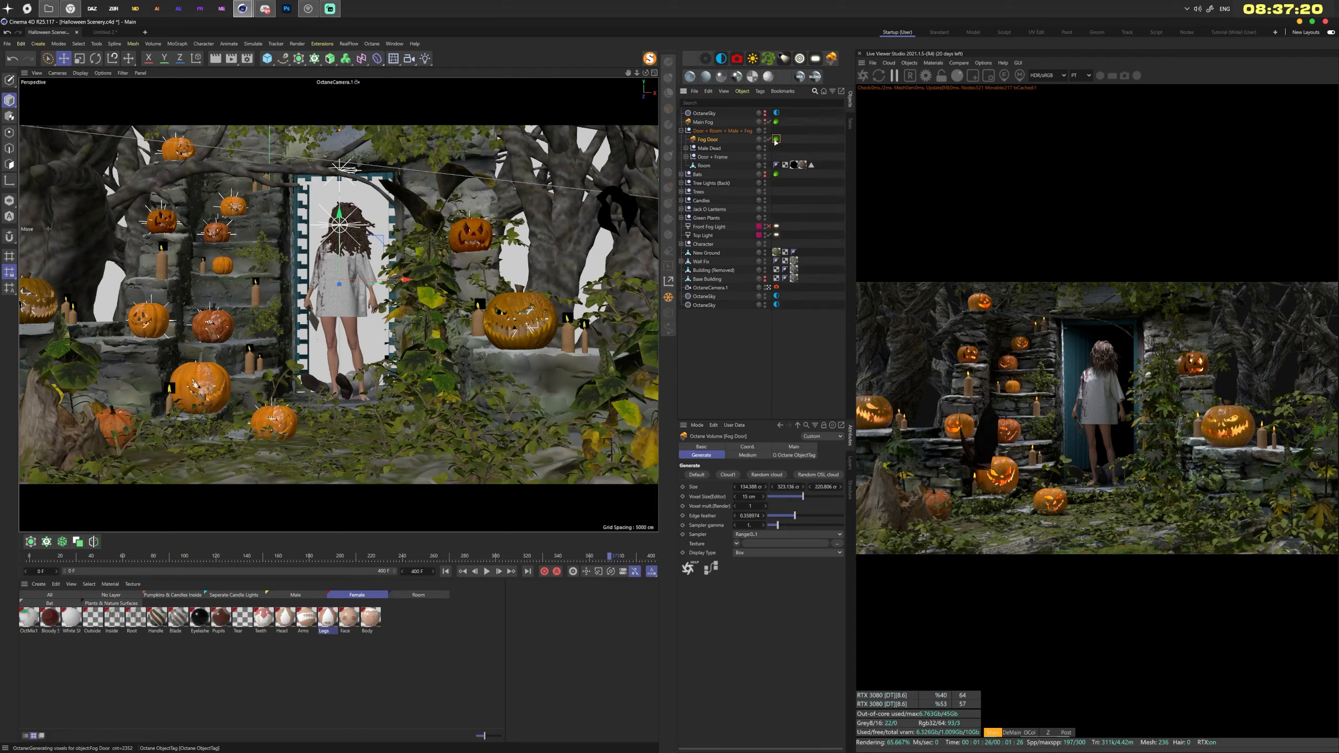
Examine the volume medium settings of Fog Door and Main Fog, including their absorption and scattering
{"action": "left_click", "coordinate": [777, 139]}
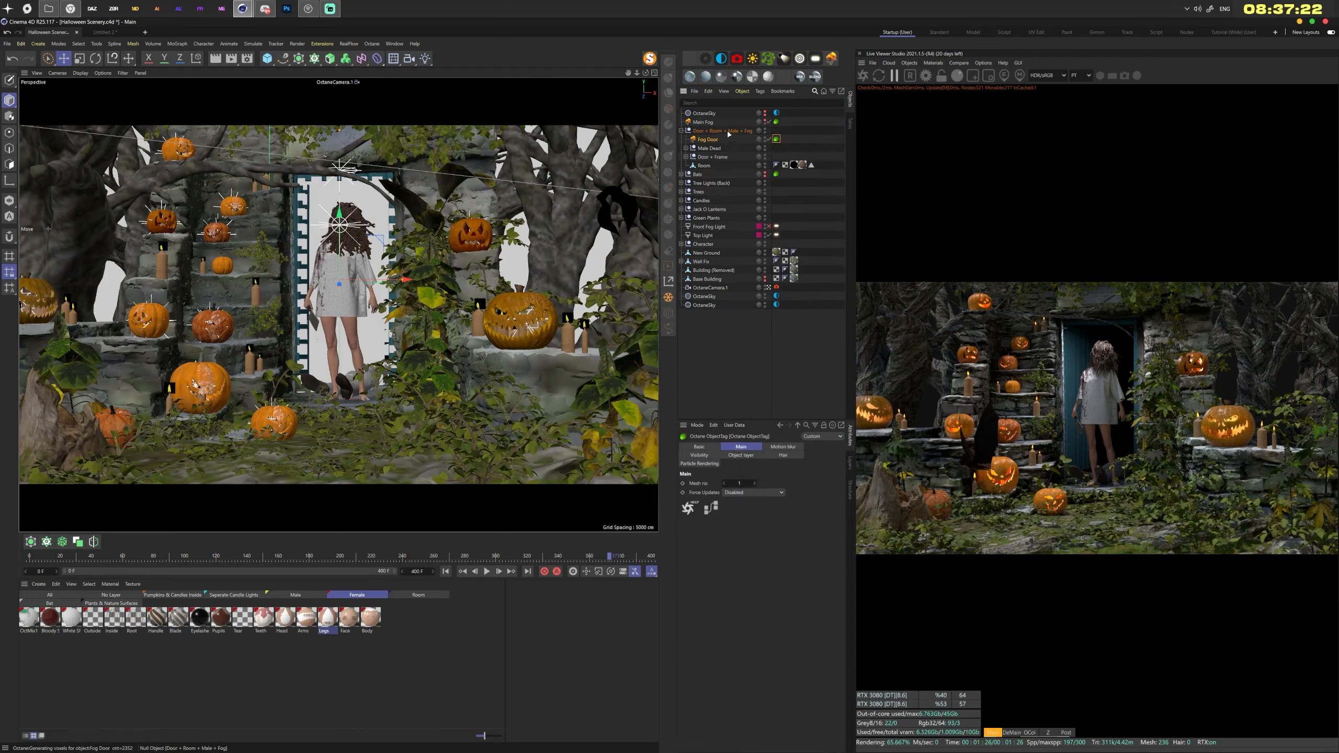
{"action": "left_click", "coordinate": [707, 140]}
{"action": "left_click", "coordinate": [755, 455]}
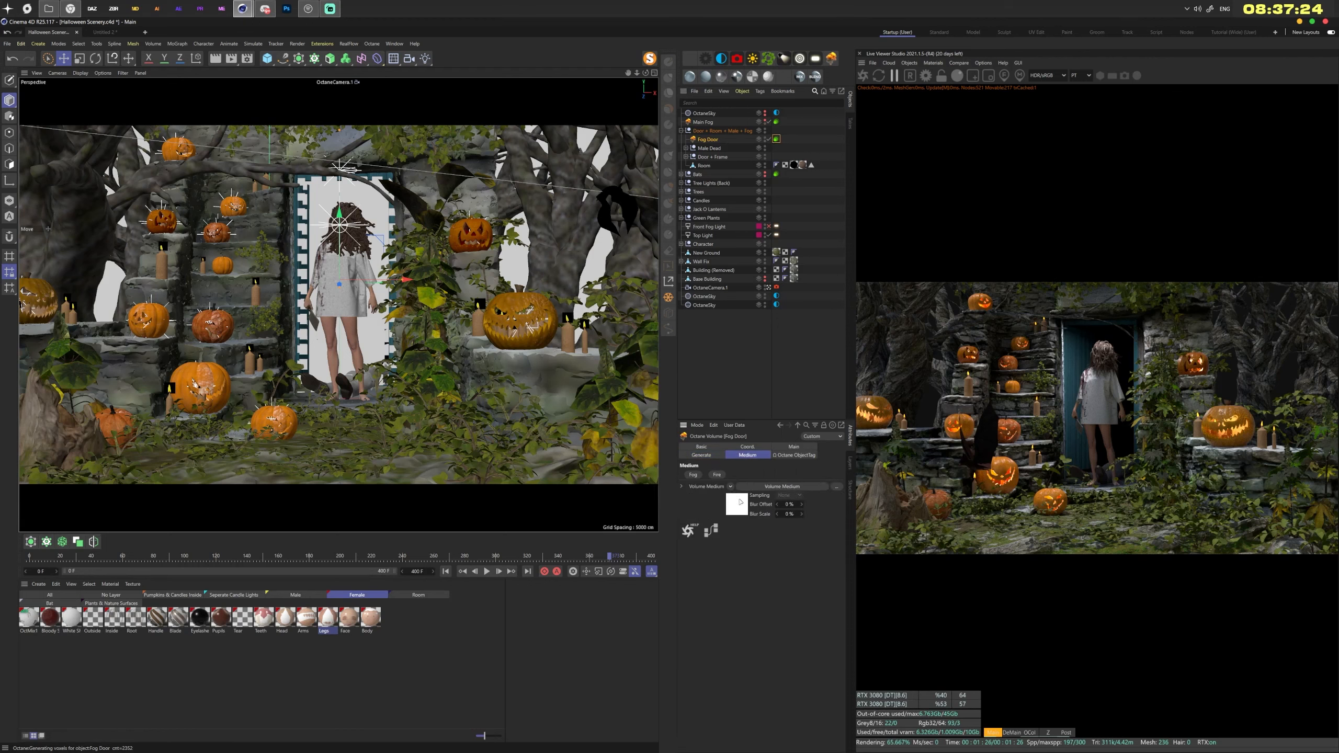
{"action": "left_click", "coordinate": [781, 486]}
{"action": "left_click", "coordinate": [700, 484]}
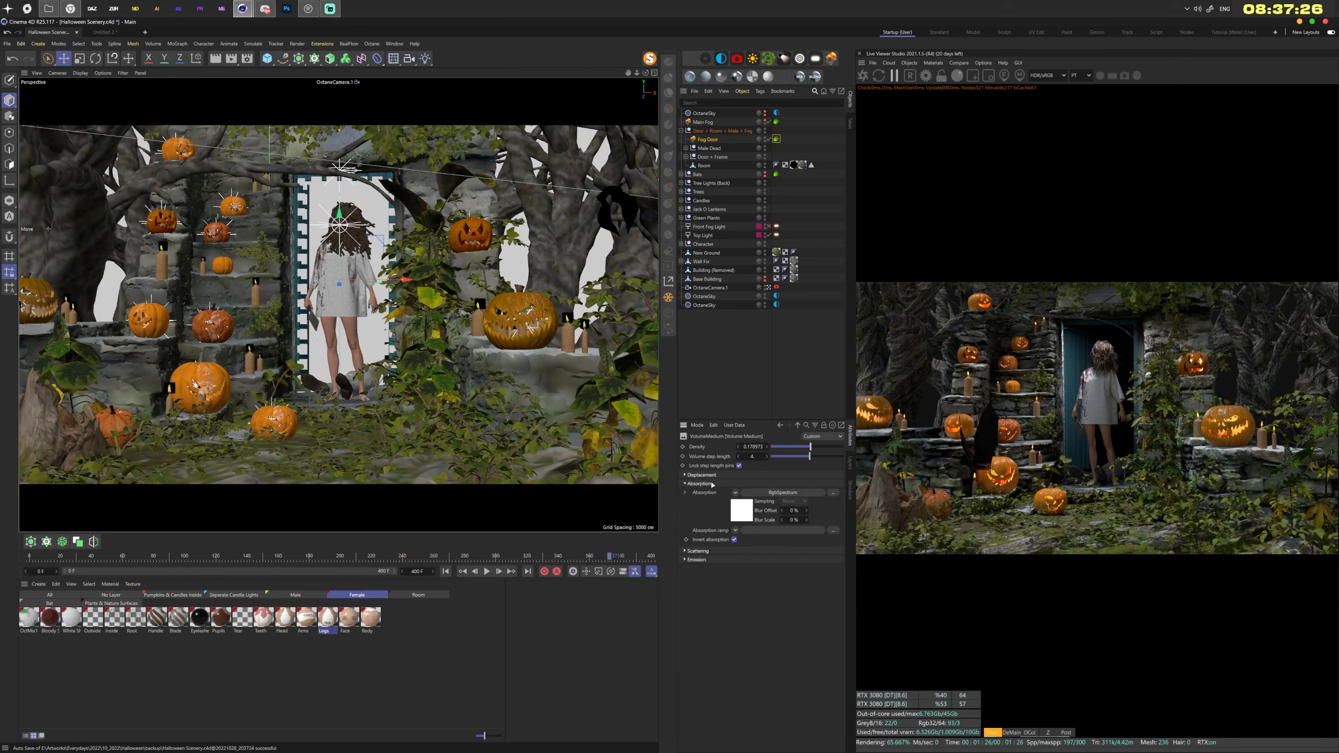
{"action": "left_click", "coordinate": [698, 551]}
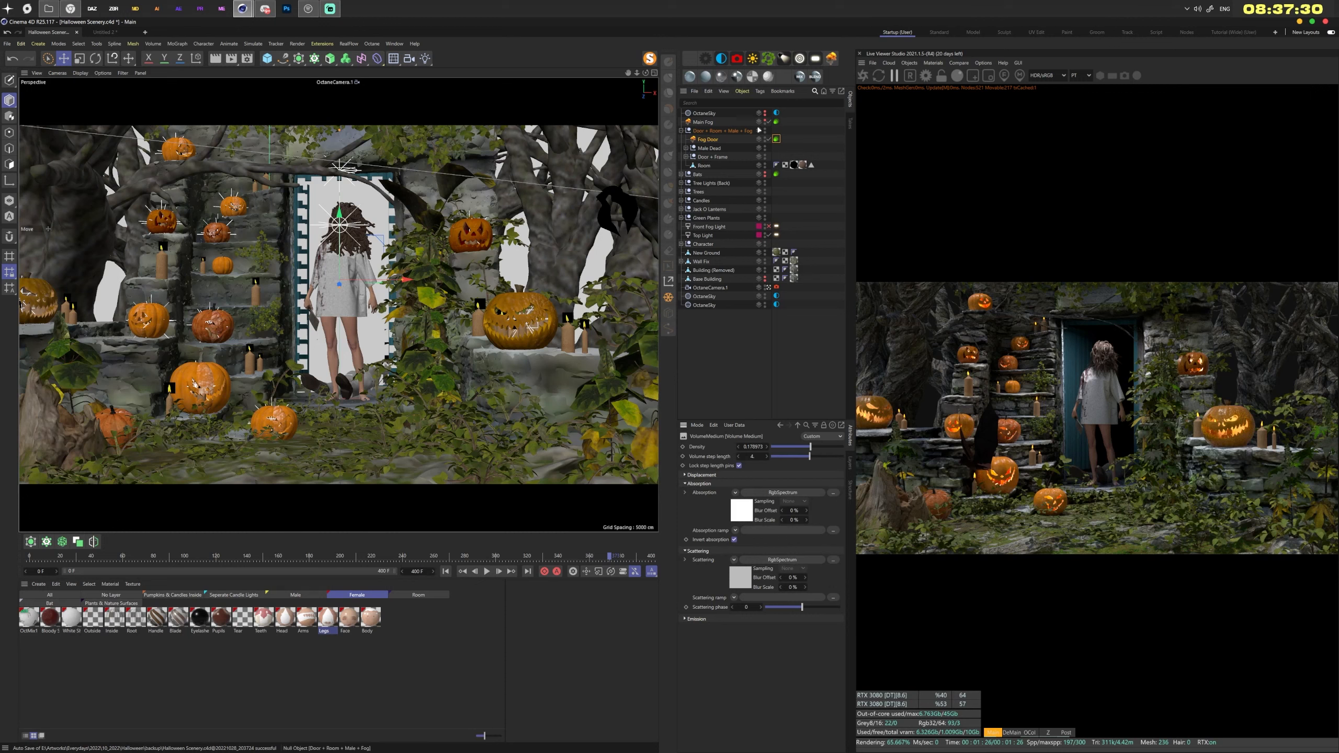
{"action": "left_click", "coordinate": [776, 121]}
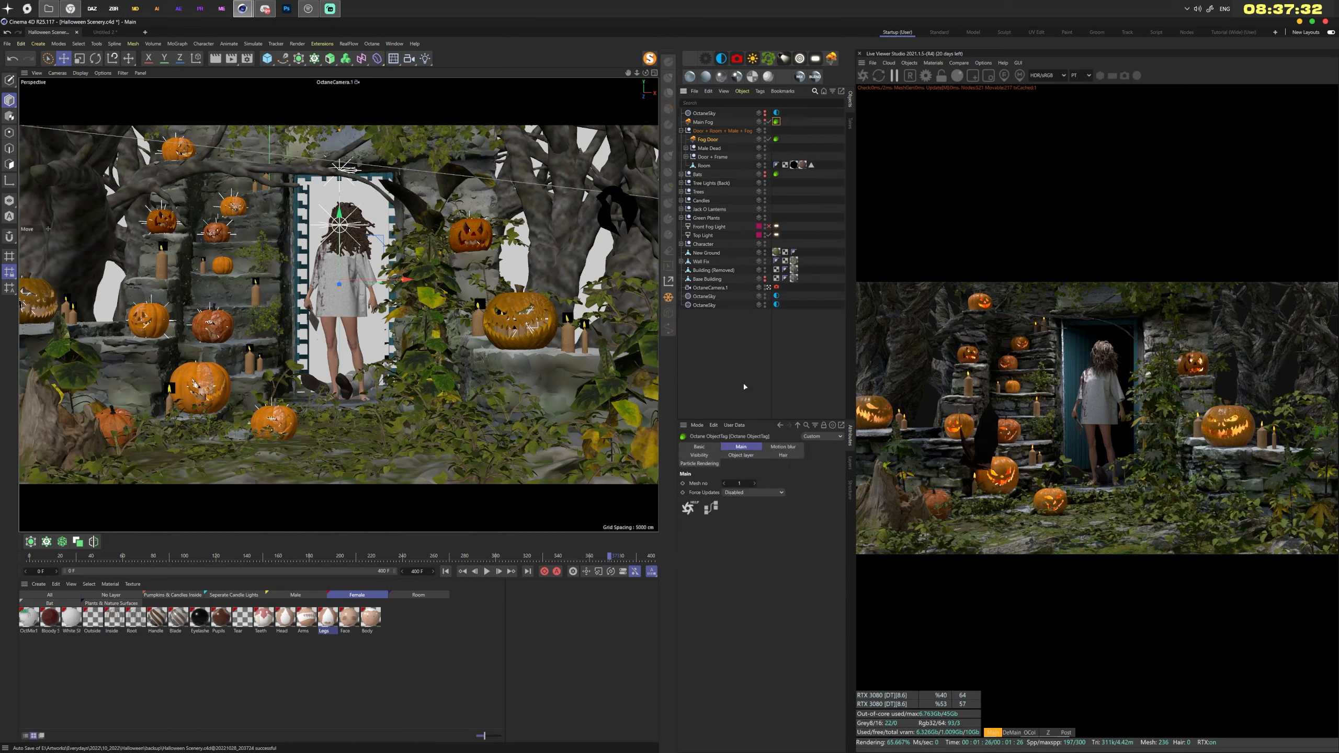
{"action": "left_click", "coordinate": [704, 123]}
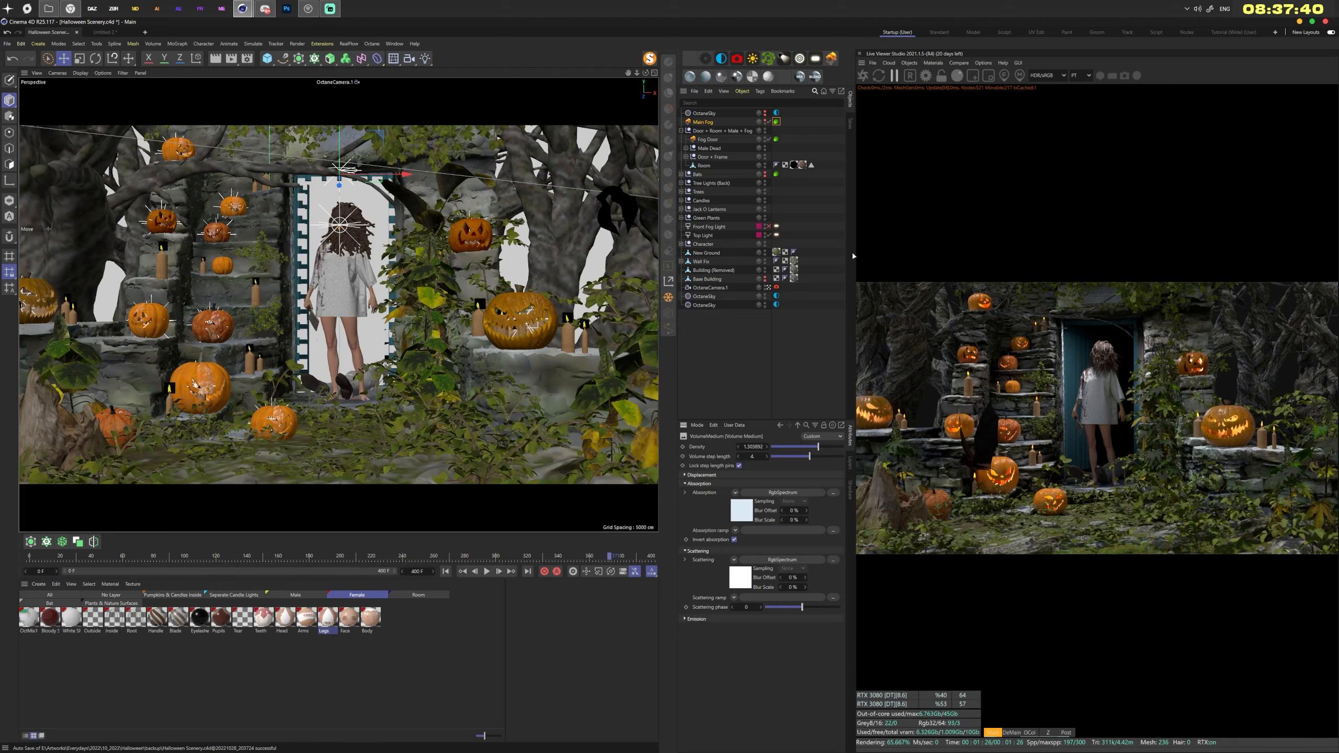
Select the Front Fog Light and the Top Light in turn and restart the live render
{"action": "left_click", "coordinate": [716, 227]}
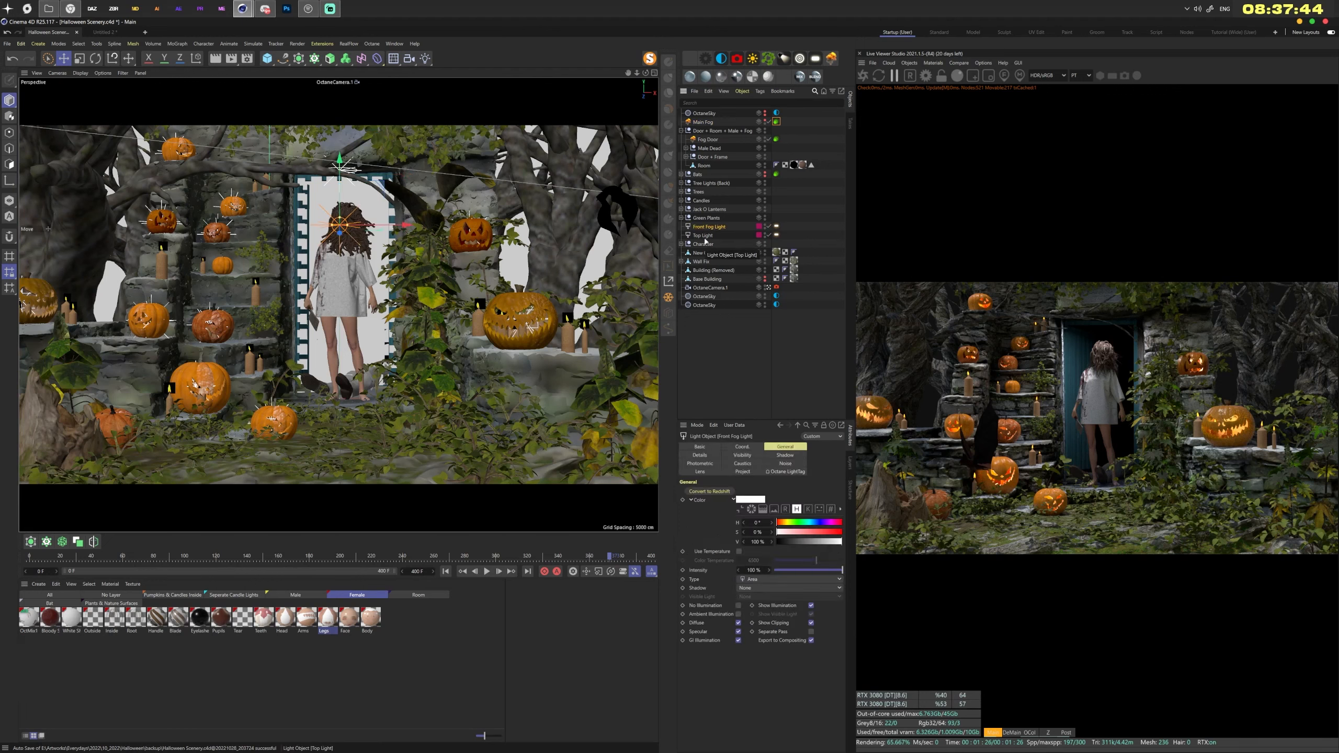
{"action": "left_click", "coordinate": [707, 236]}
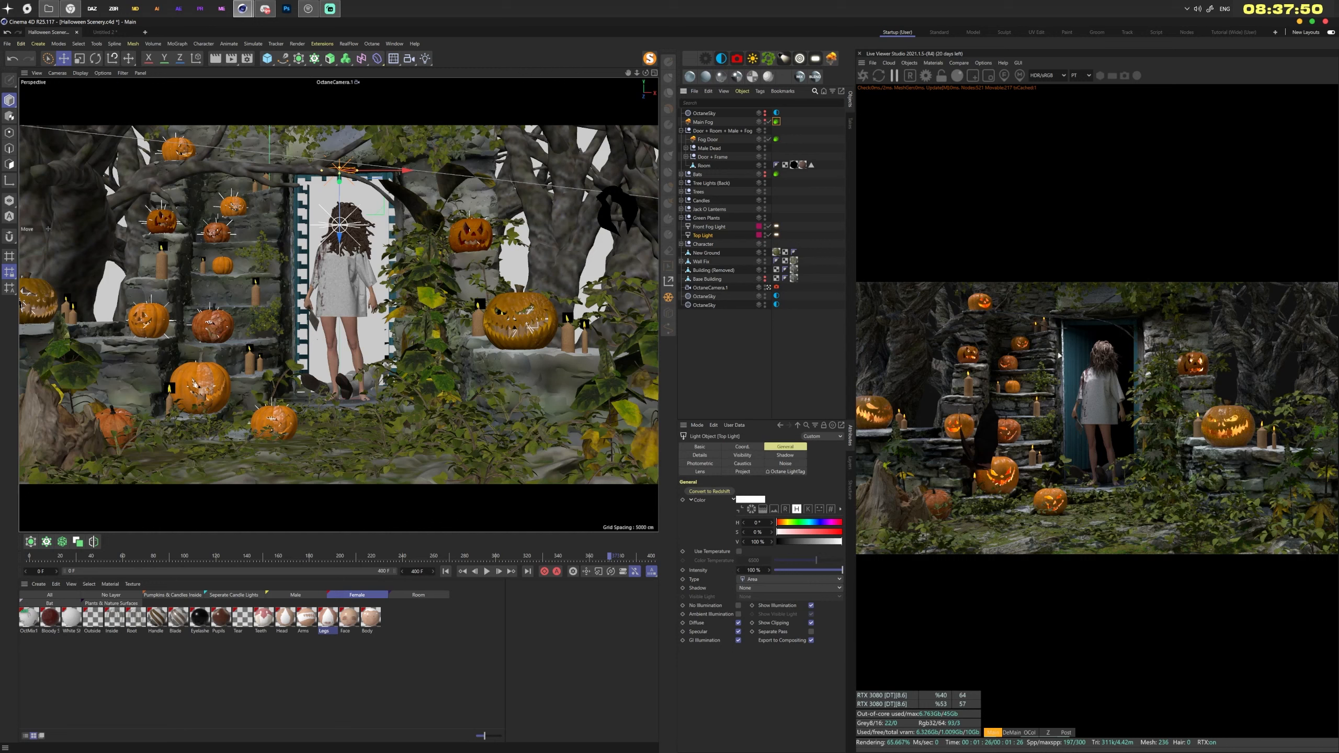
{"action": "left_click", "coordinate": [864, 75]}
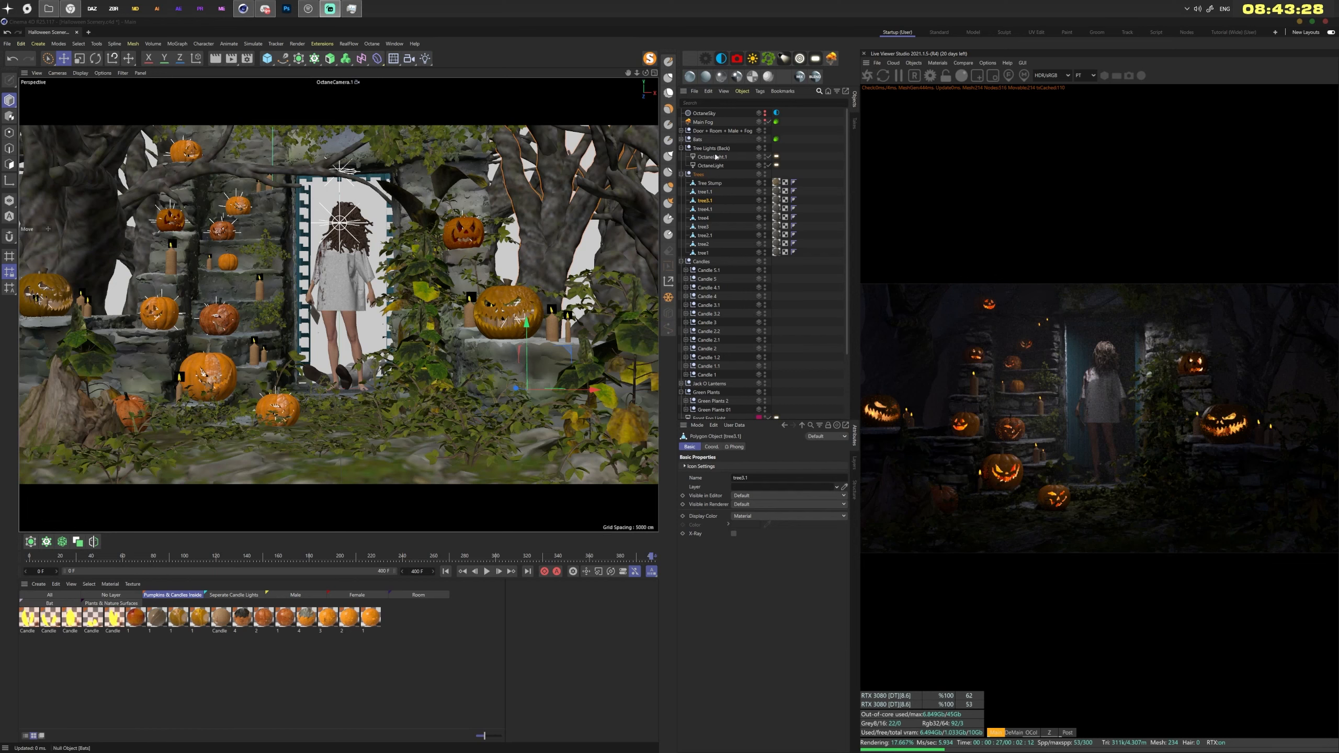
Fold the Trees and Candles groups and examine Main Fog's light pass mask and the Front Fog Light's light settings
{"action": "left_click", "coordinate": [681, 175]}
{"action": "left_click", "coordinate": [681, 183]}
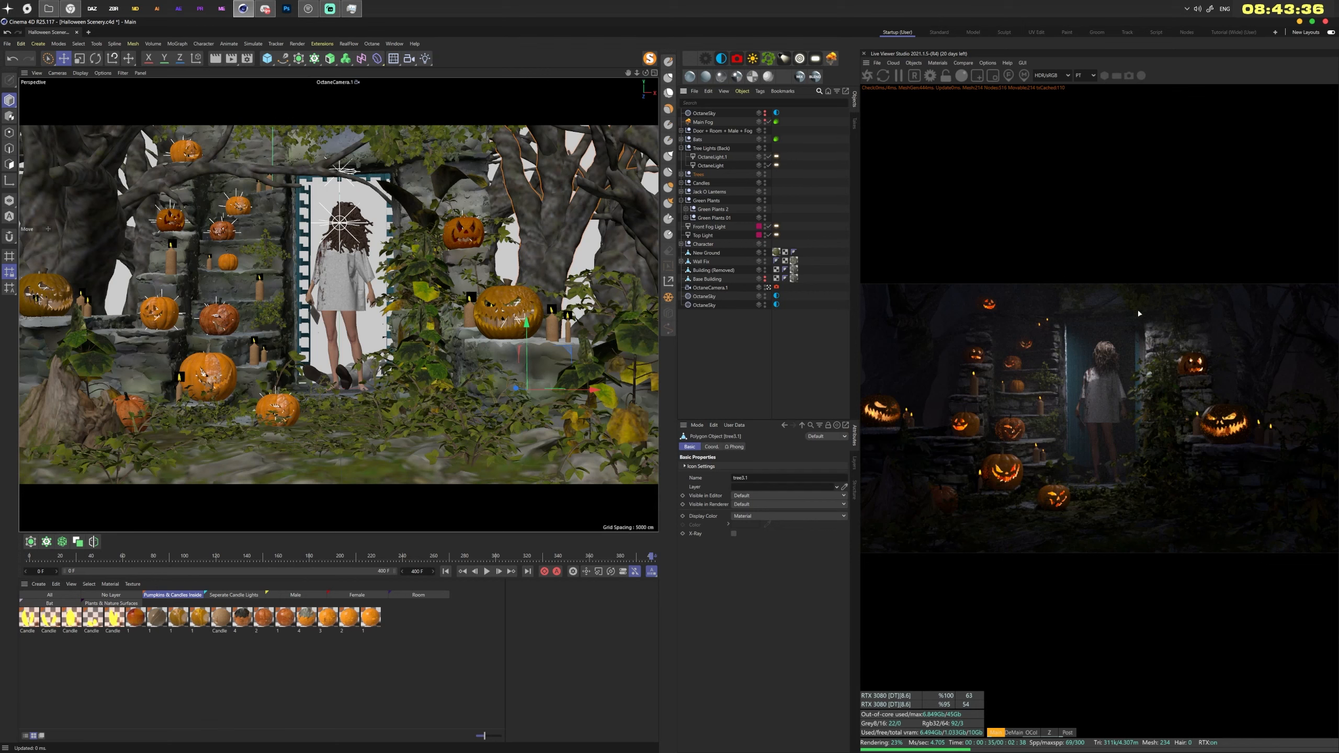
{"action": "left_click", "coordinate": [776, 122]}
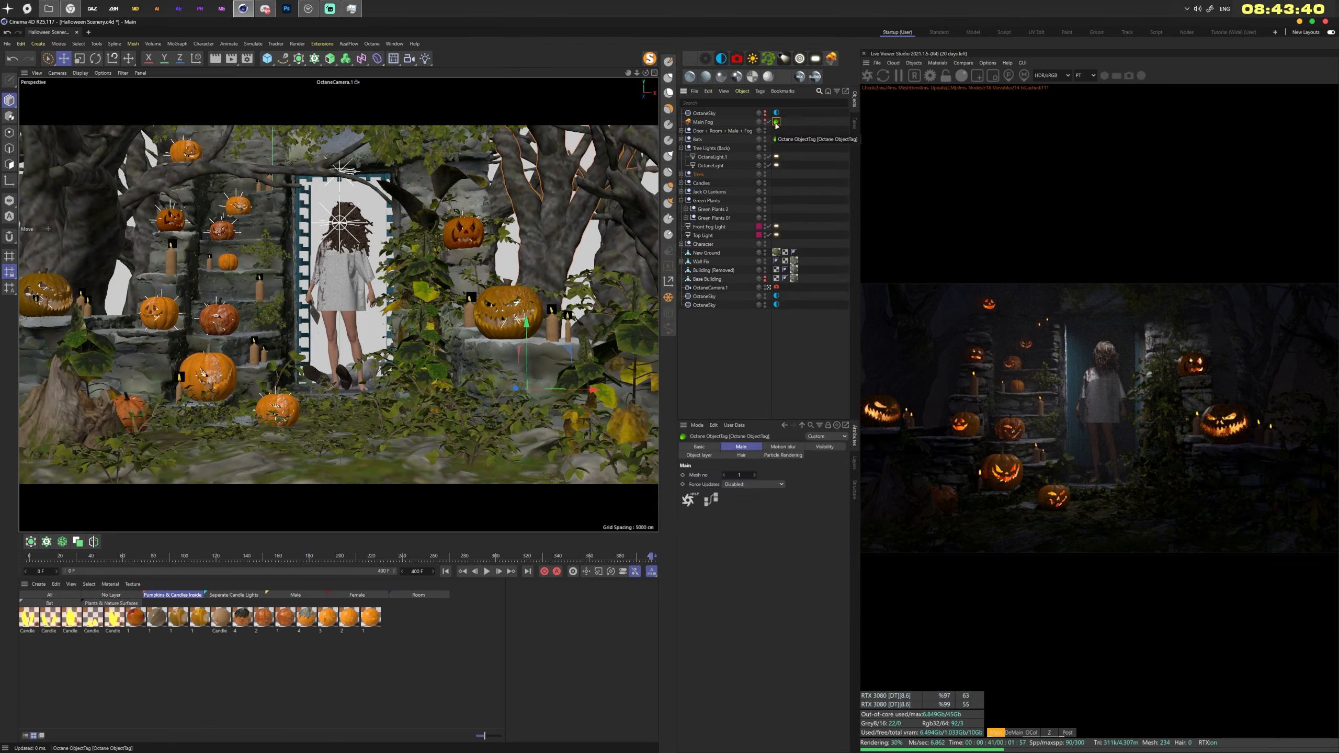
{"action": "left_click", "coordinate": [707, 456]}
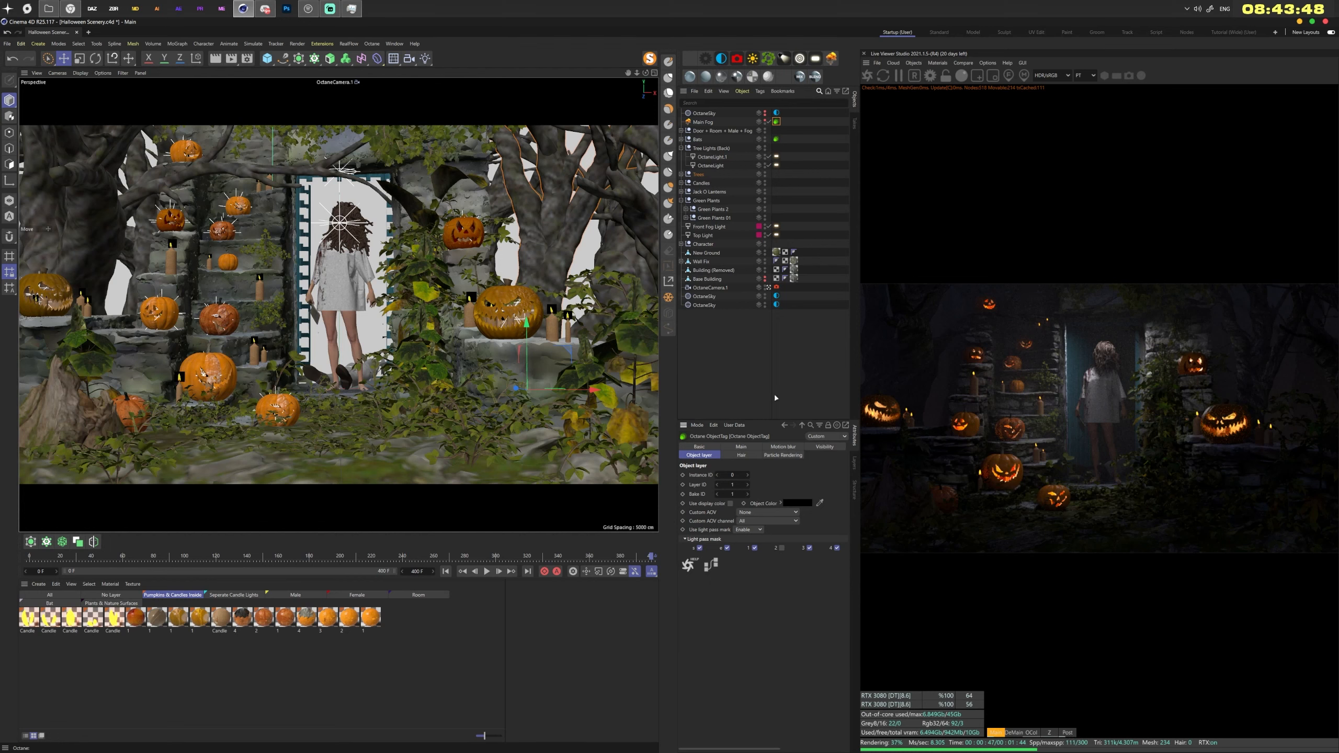
{"action": "left_click", "coordinate": [776, 226]}
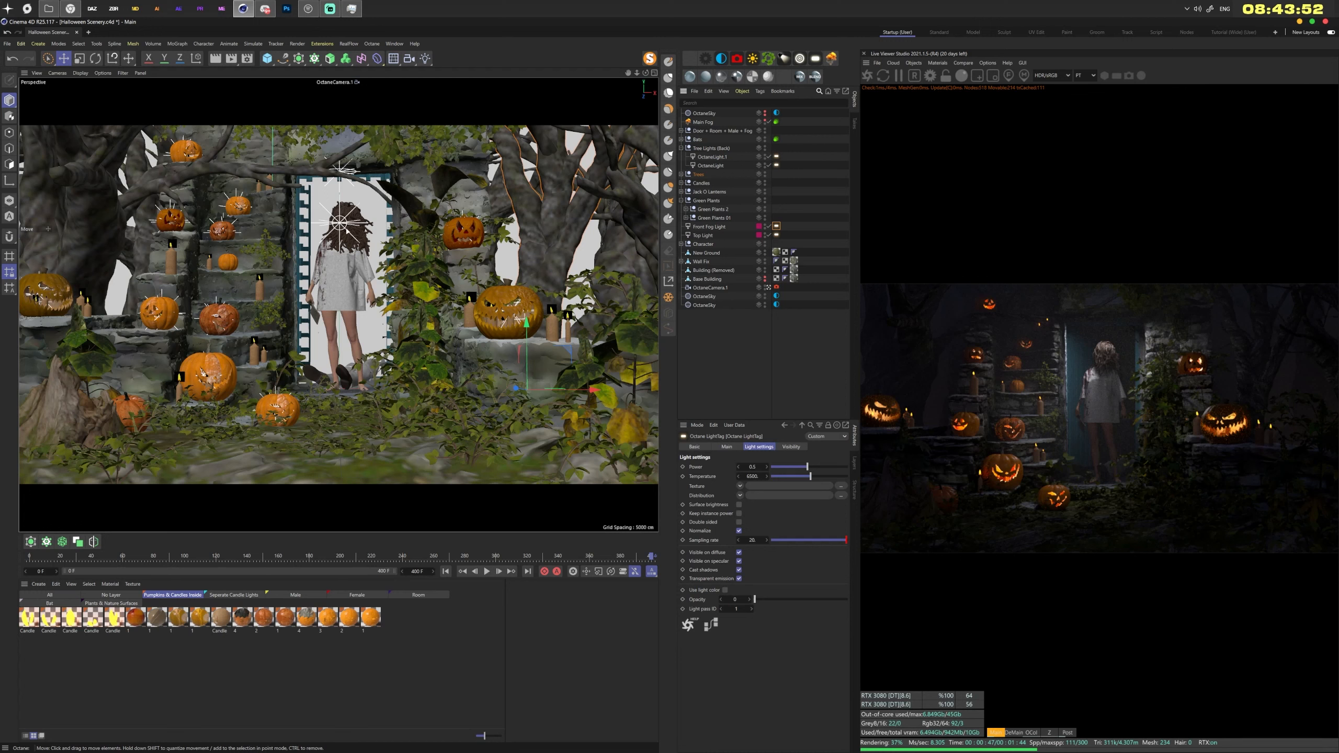
{"action": "left_click", "coordinate": [692, 236]}
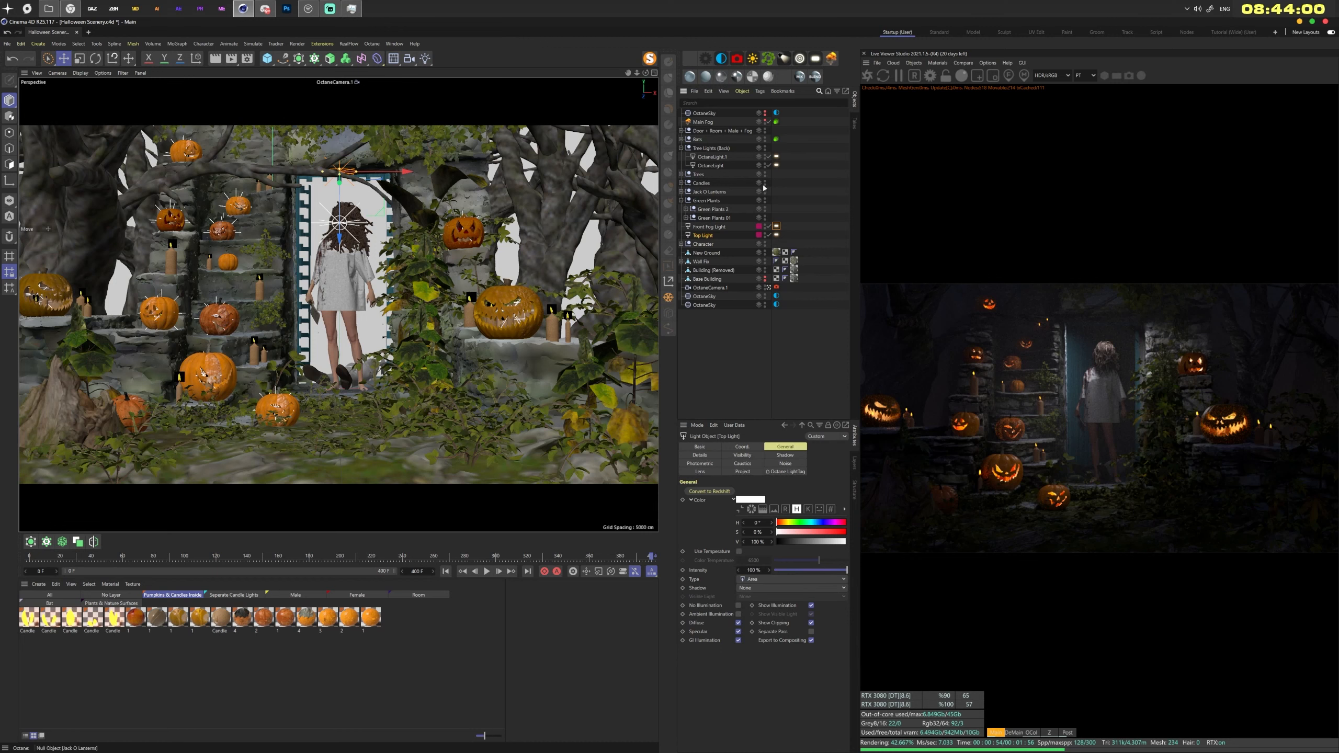
Enable light pass 2 in Main Fog's light pass mask and limit the live render to a region around the doorway
{"action": "left_click", "coordinate": [777, 122]}
{"action": "left_click", "coordinate": [782, 548]}
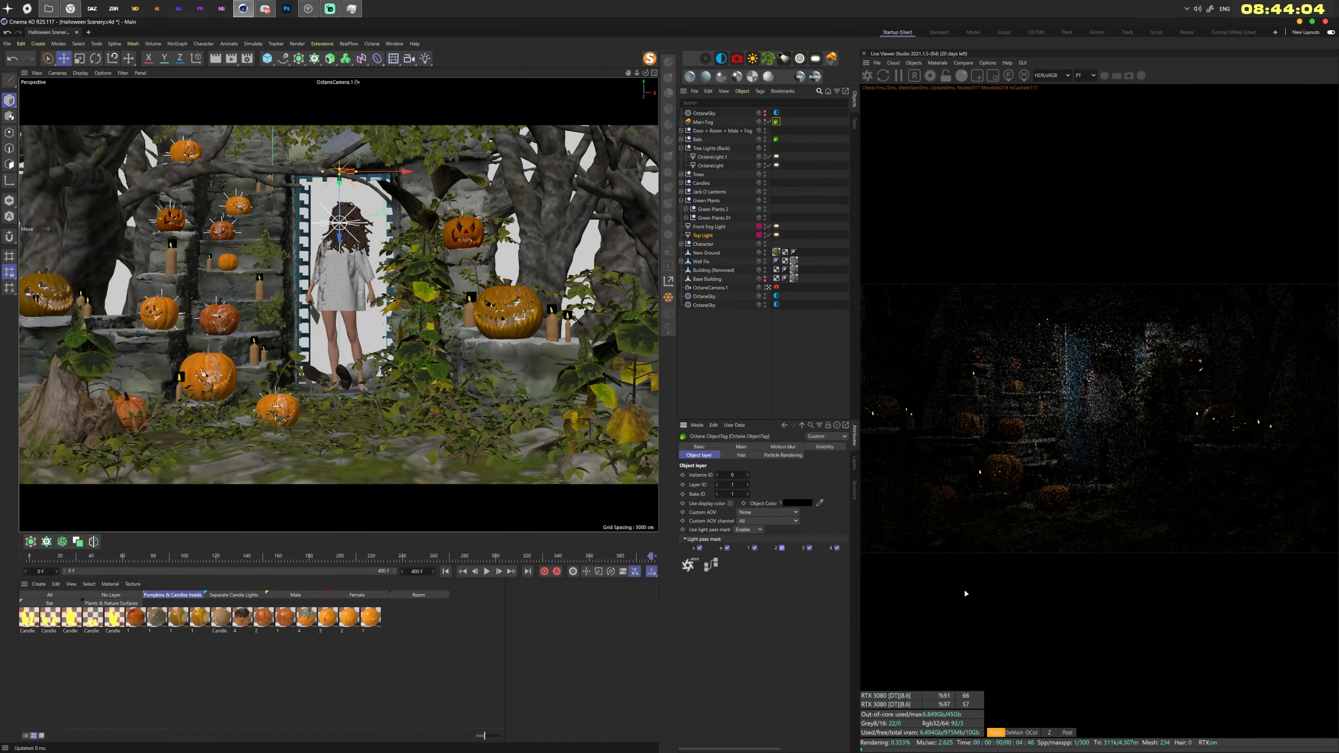
{"action": "left_click", "coordinate": [978, 77]}
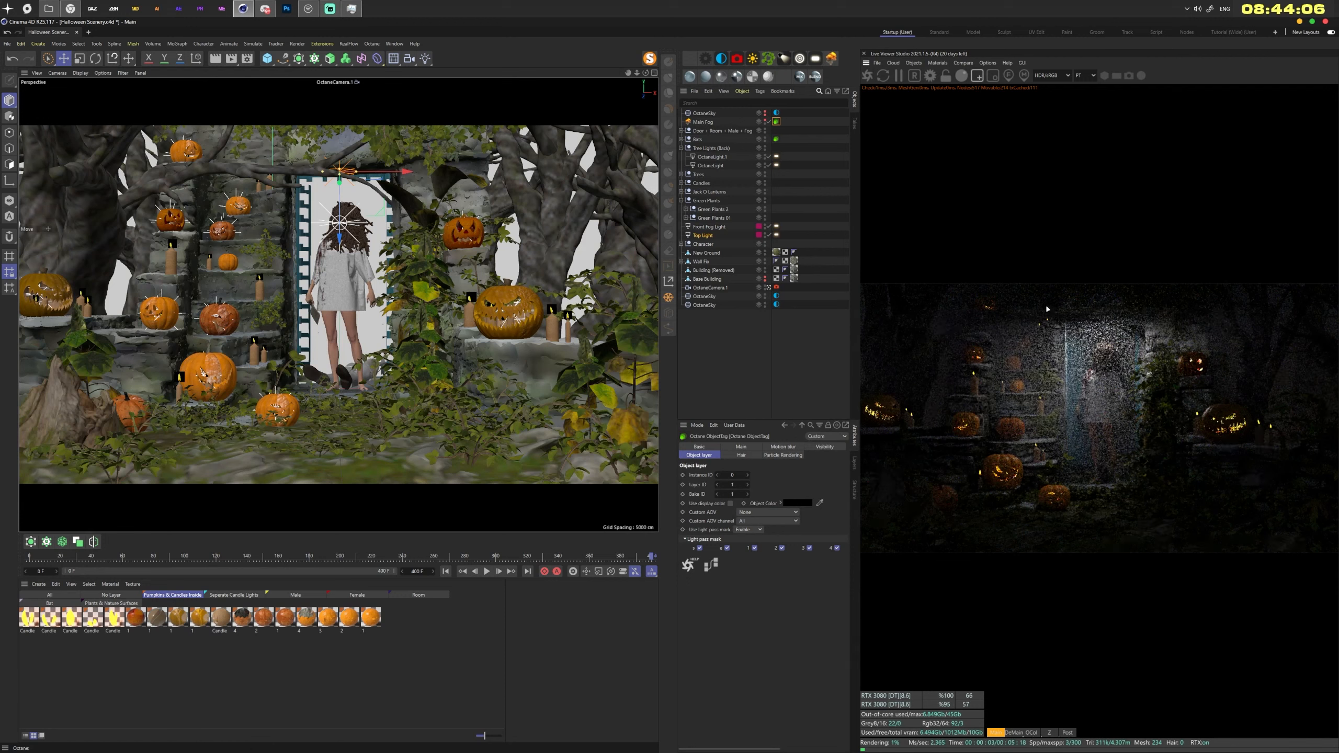
{"action": "left_click_drag", "start_coordinate": [1045, 301], "coordinate": [1180, 492]}
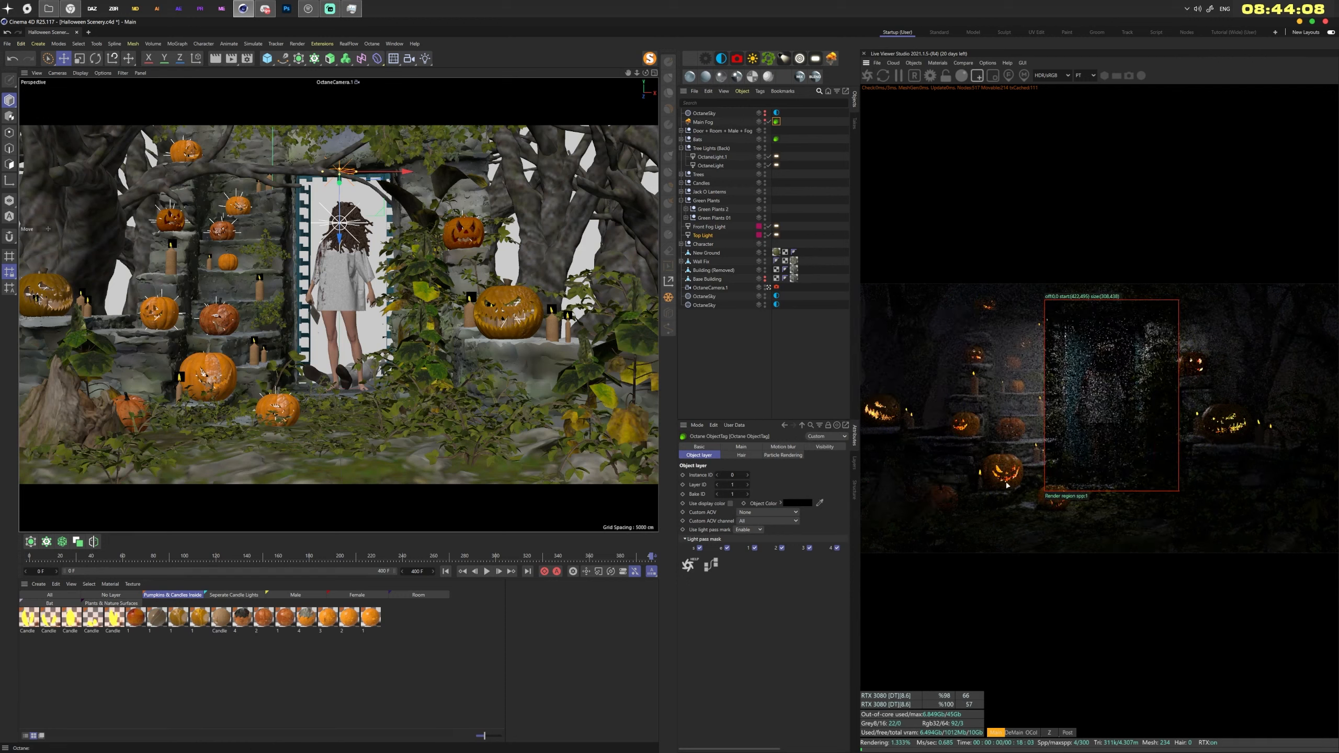
Set the Top Light's light pass ID to 2 in its light settings
{"action": "left_click", "coordinate": [776, 234]}
{"action": "double_click", "coordinate": [736, 609]}
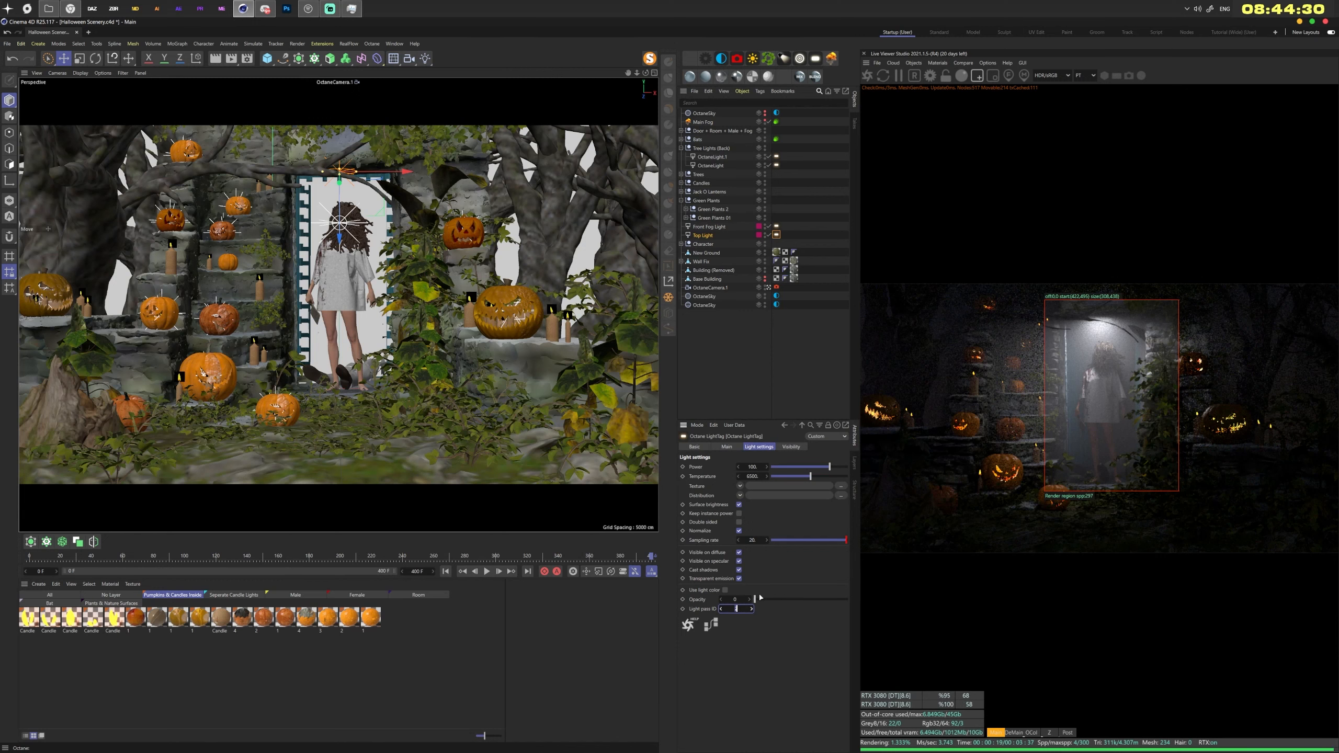
{"action": "type", "text": "2"}
Disable light pass 2 in Main Fog's light pass mask and turn off the live render region
{"action": "left_click", "coordinate": [776, 122]}
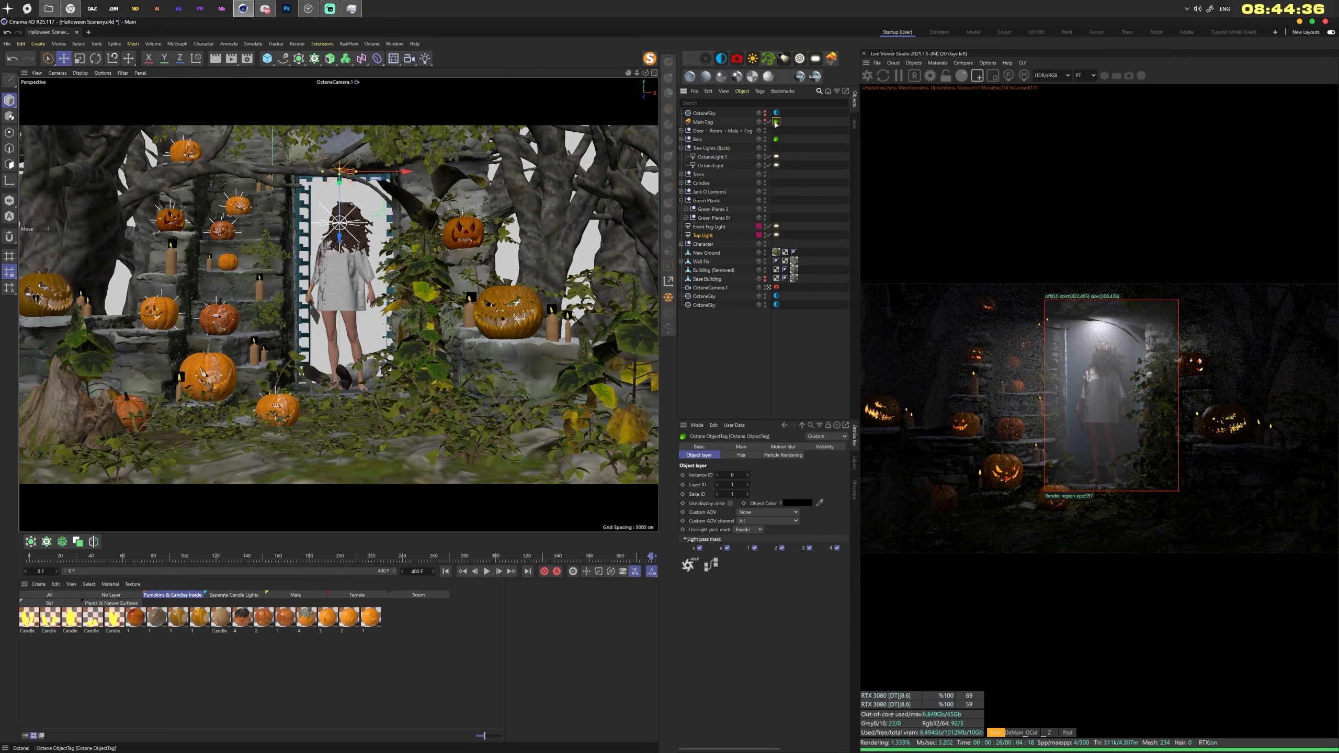
{"action": "left_click", "coordinate": [782, 548]}
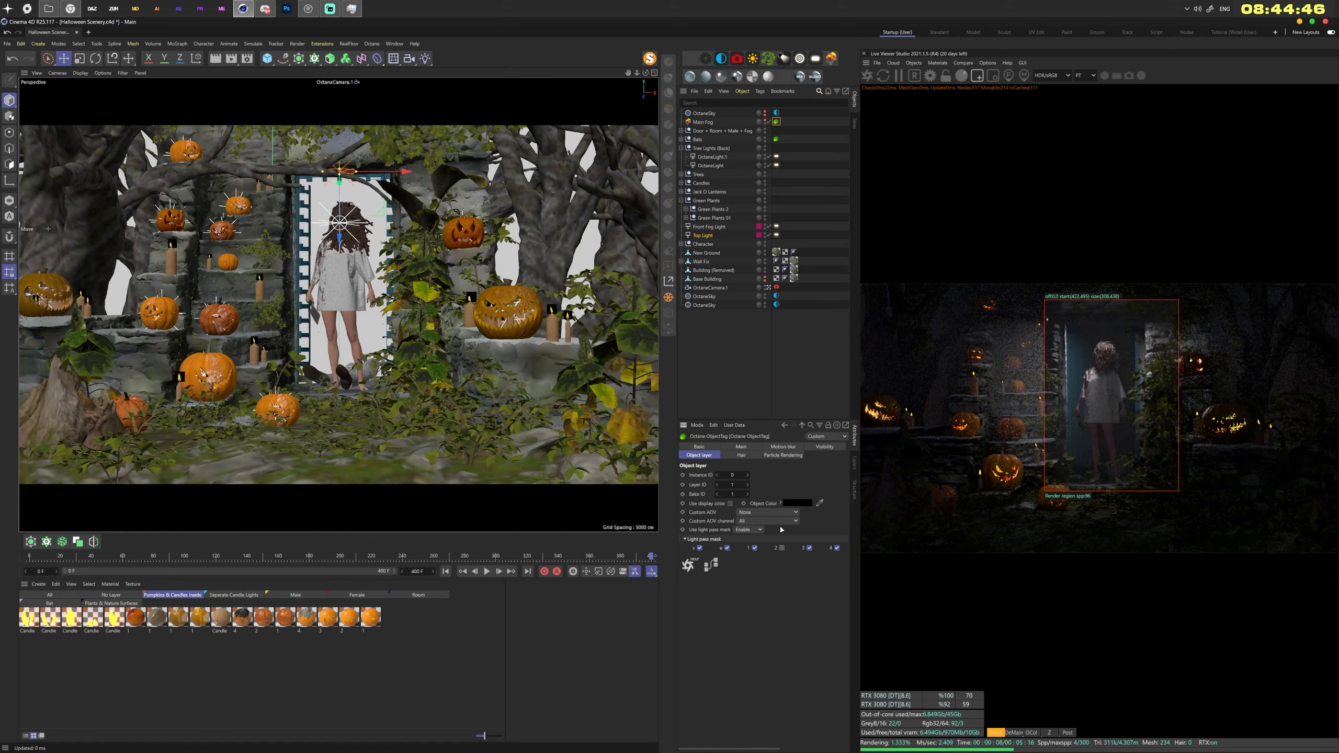
{"action": "left_click", "coordinate": [977, 75]}
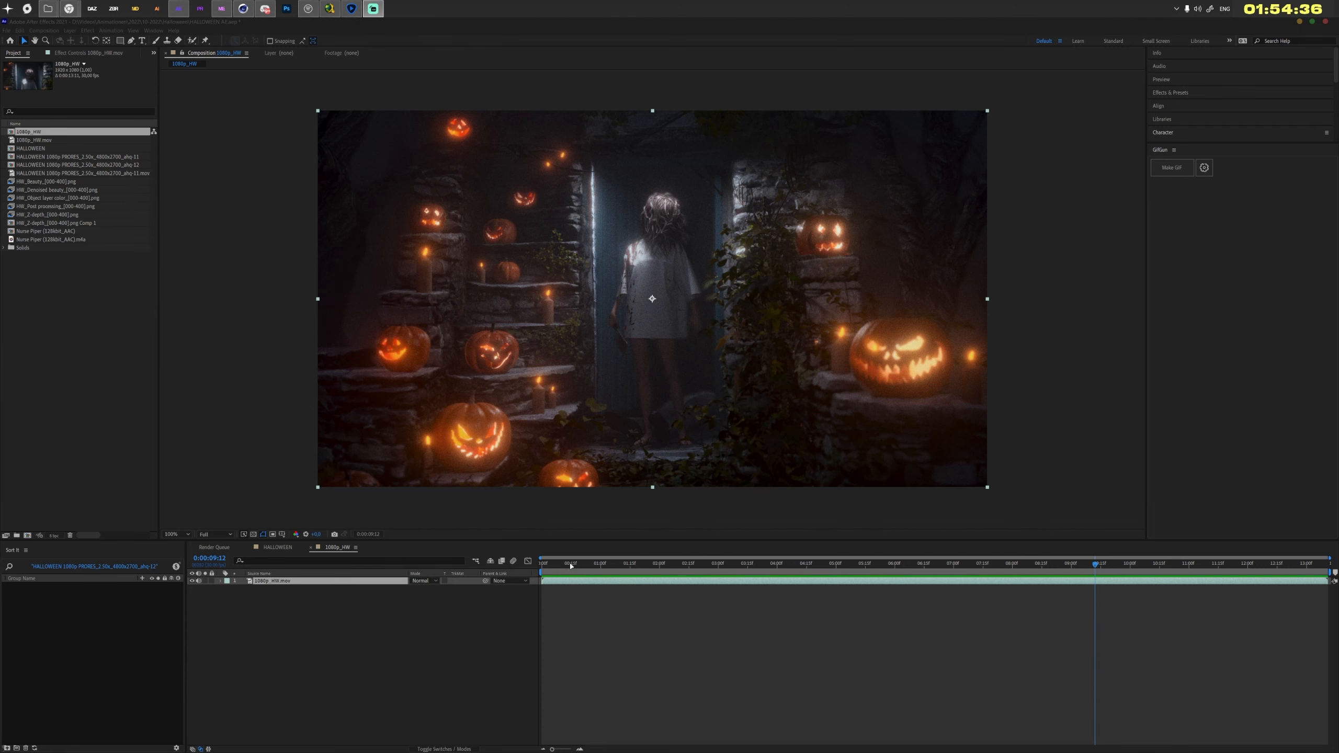
Switch to After Effects, play the 1080p_HW composition from its start, and return the playhead to near the beginning
{"action": "left_click_drag", "start_coordinate": [570, 565], "coordinate": [498, 567]}
{"action": "key", "text": "space"}
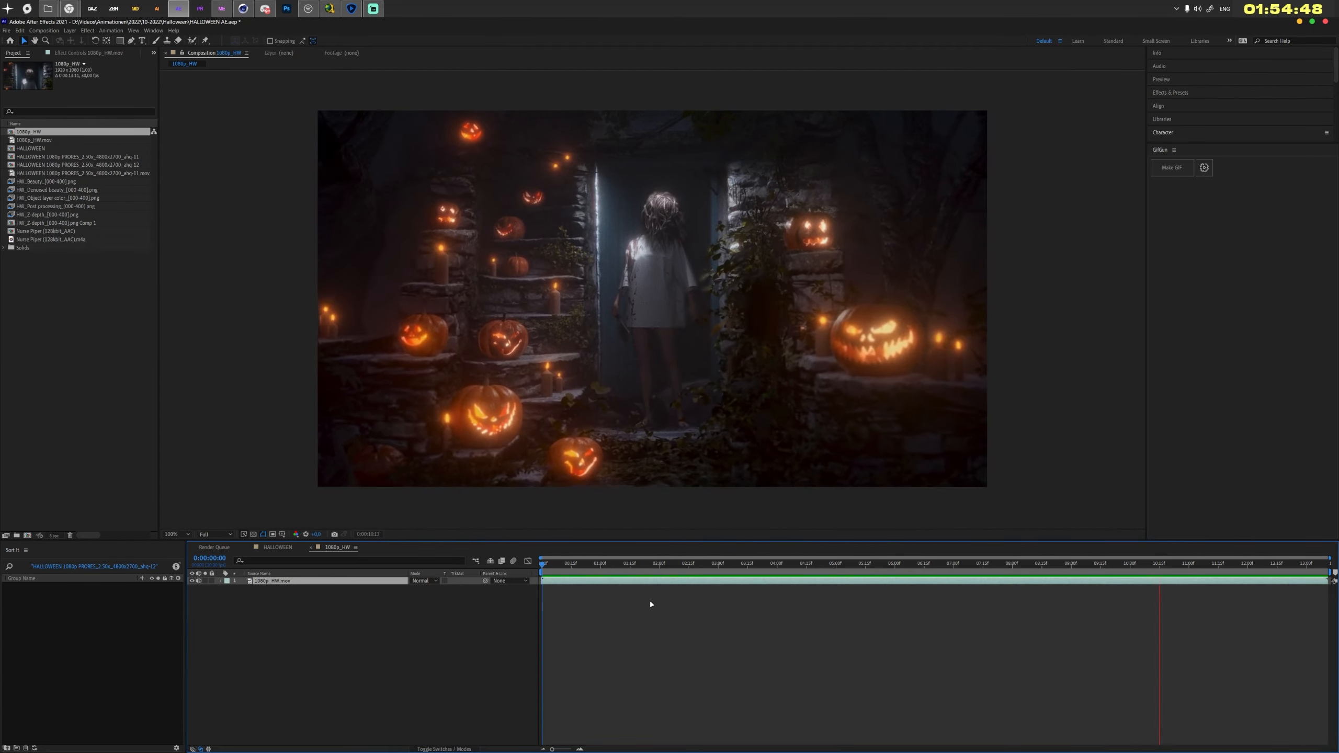
{"action": "left_click", "coordinate": [562, 563]}
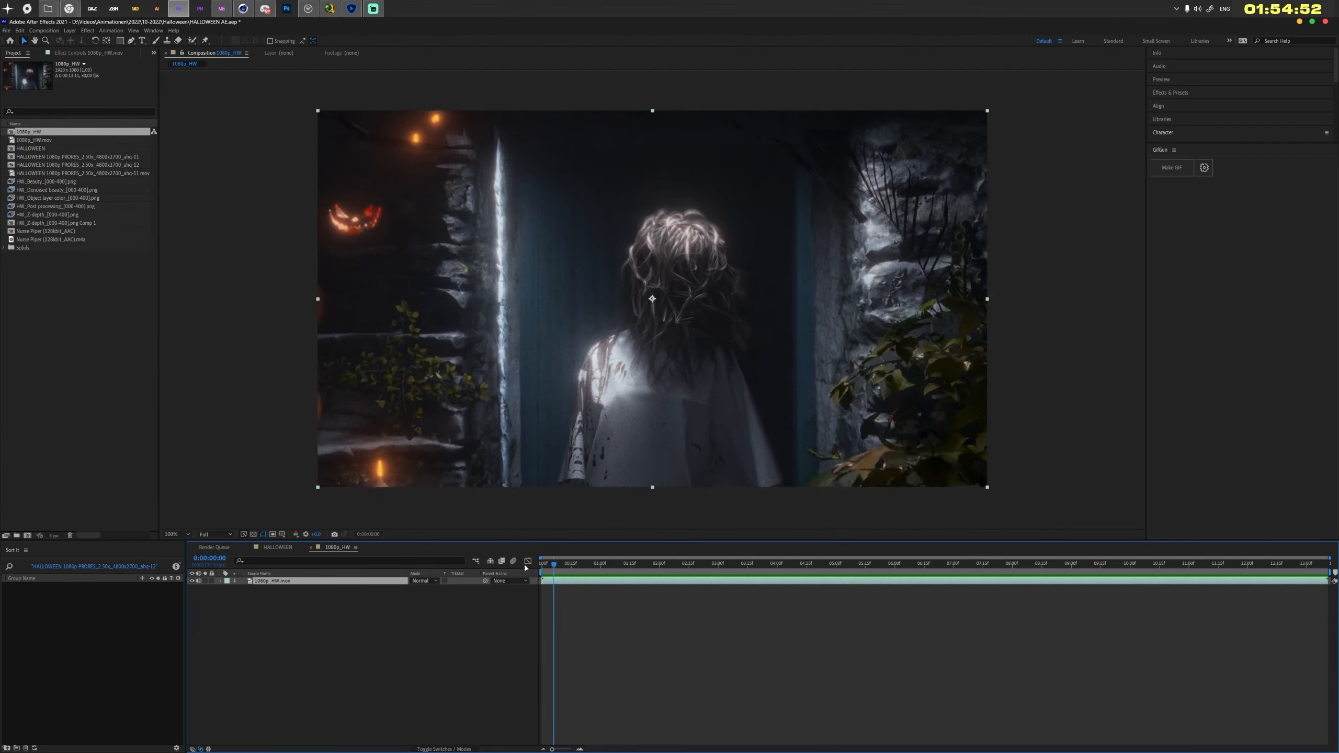
In the HALLOWEEN composition, mute the audio layer and hide every layer above the HW_Denoised beauty layer
{"action": "left_click", "coordinate": [278, 547]}
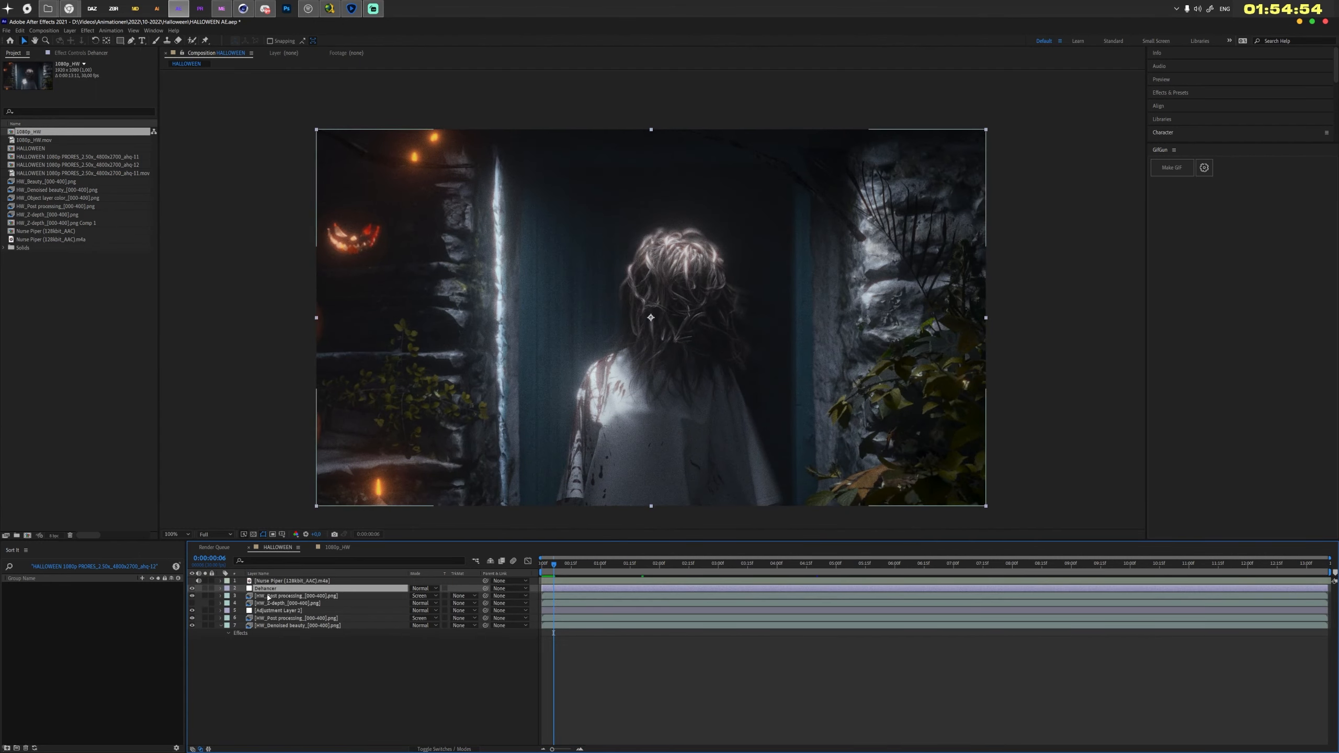
{"action": "left_click", "coordinate": [265, 580]}
{"action": "left_click", "coordinate": [199, 581]}
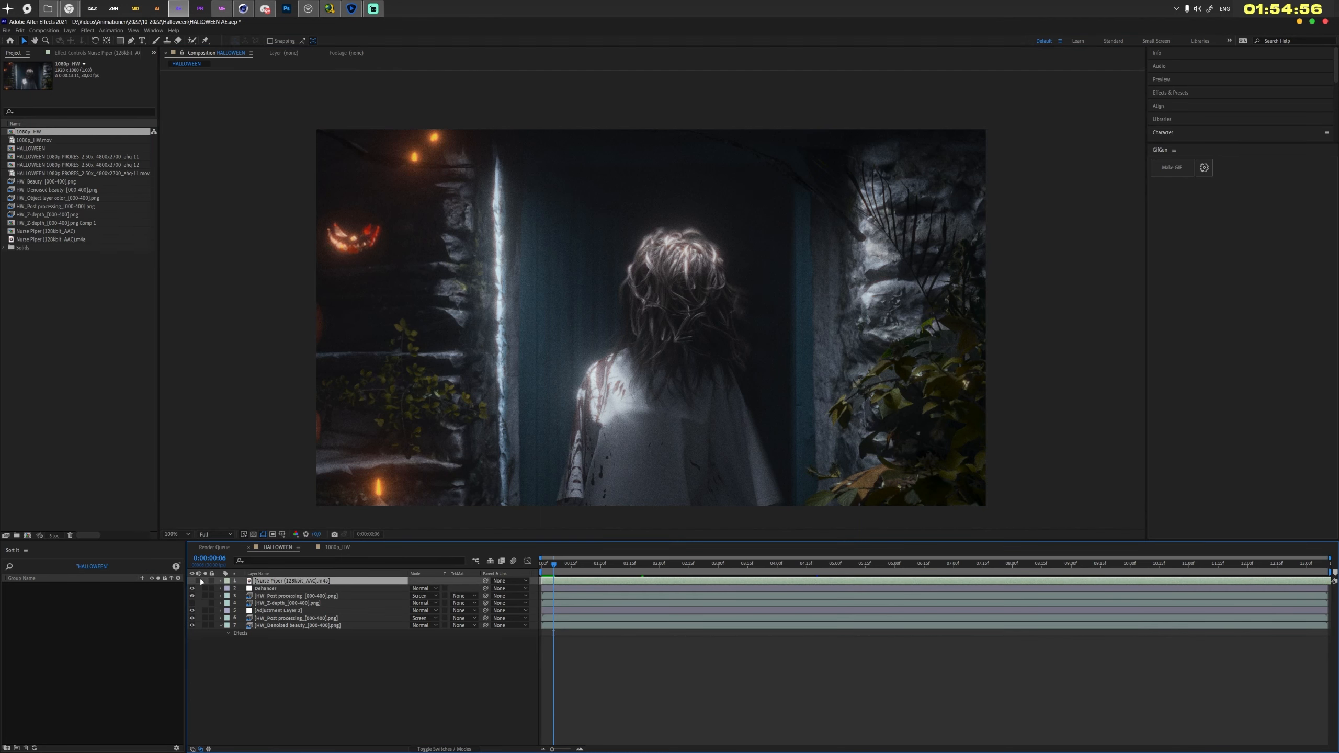
{"action": "left_click_drag", "start_coordinate": [192, 588], "coordinate": [192, 618]}
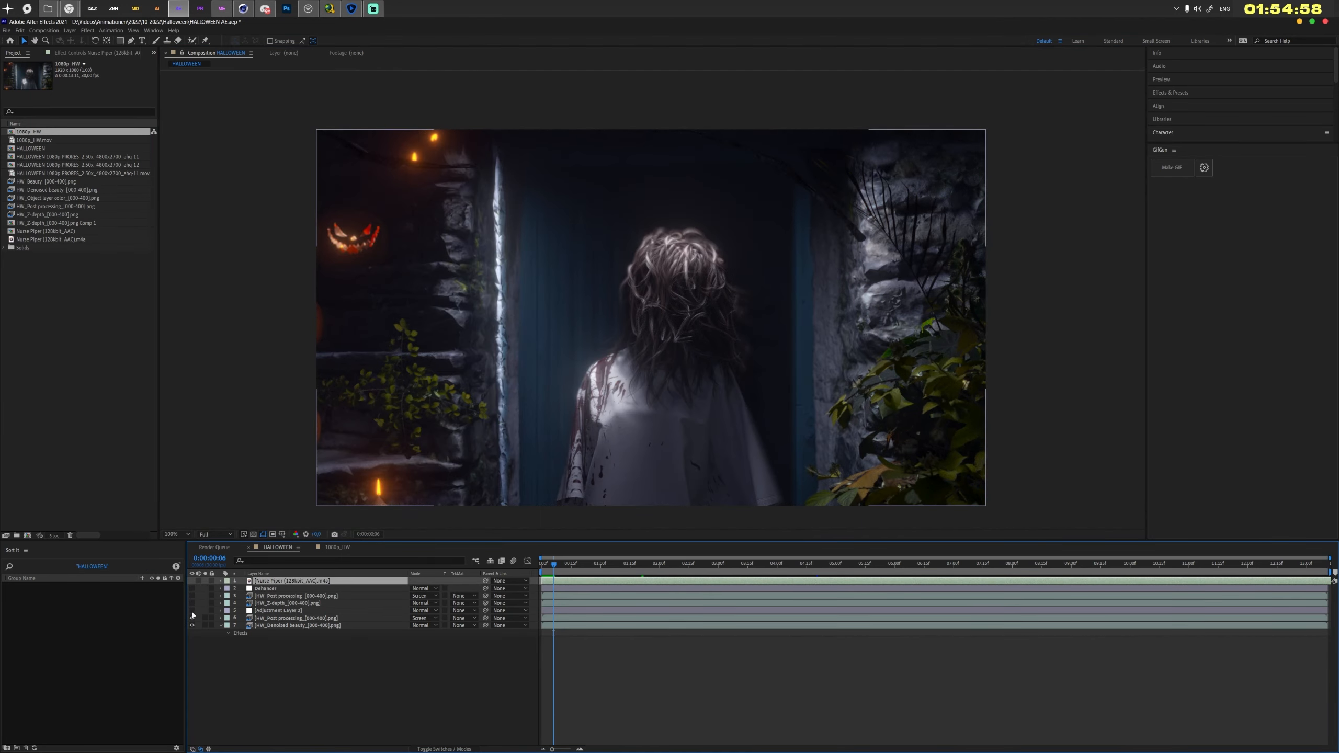
Compare the HW_Denoised beauty layer with its Colorista V effect disabled and enabled
{"action": "left_click", "coordinate": [295, 625]}
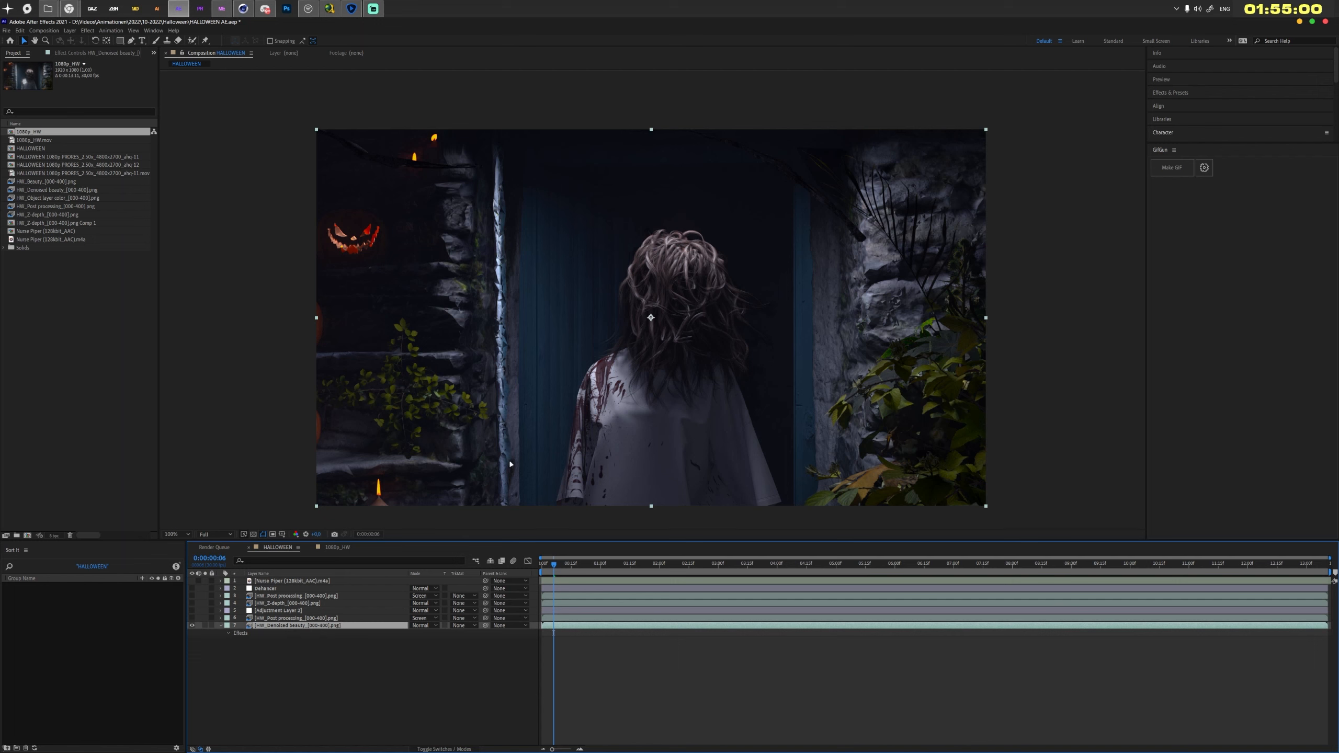
{"action": "left_click", "coordinate": [95, 53]}
{"action": "left_click", "coordinate": [5, 72]}
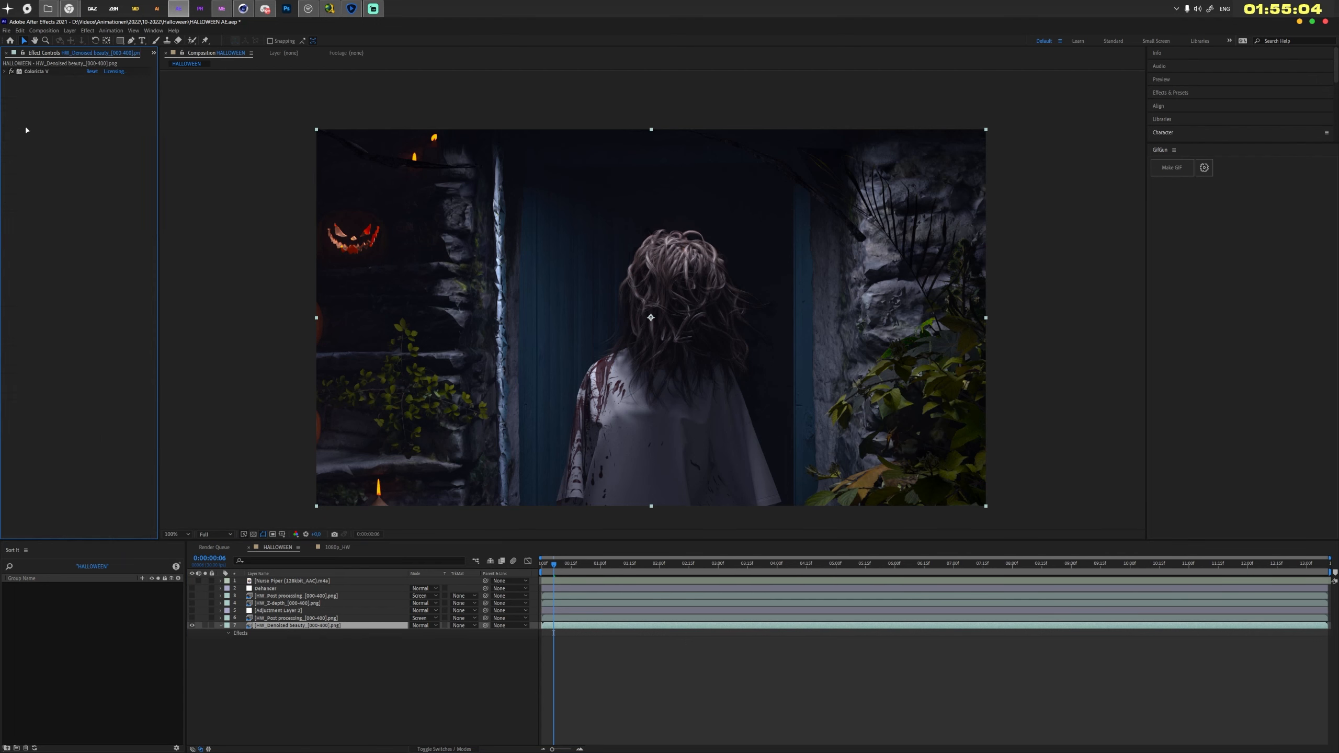
{"action": "left_click", "coordinate": [11, 72]}
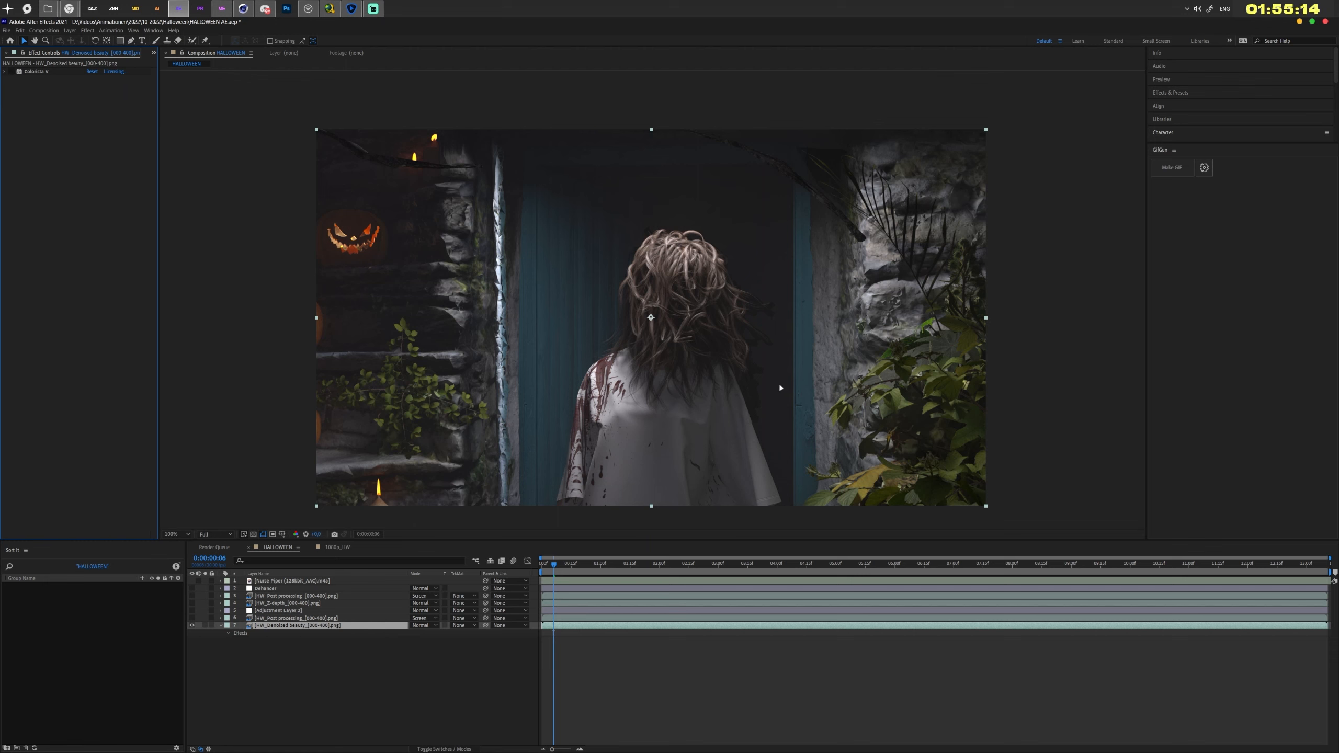
{"action": "left_click", "coordinate": [12, 71]}
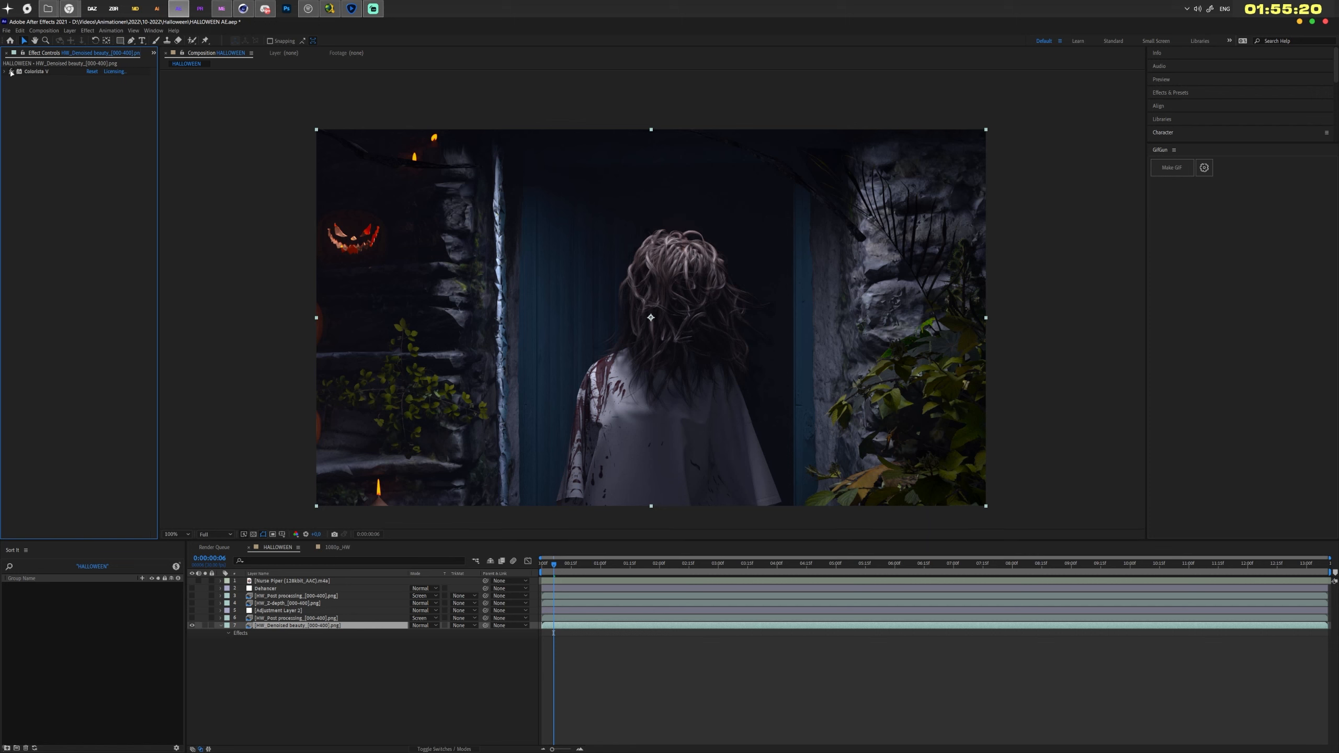
Expand the Colorista V settings and inspect the layer's keyframes while scrubbing to about 0:00:03:26
{"action": "left_click", "coordinate": [5, 71]}
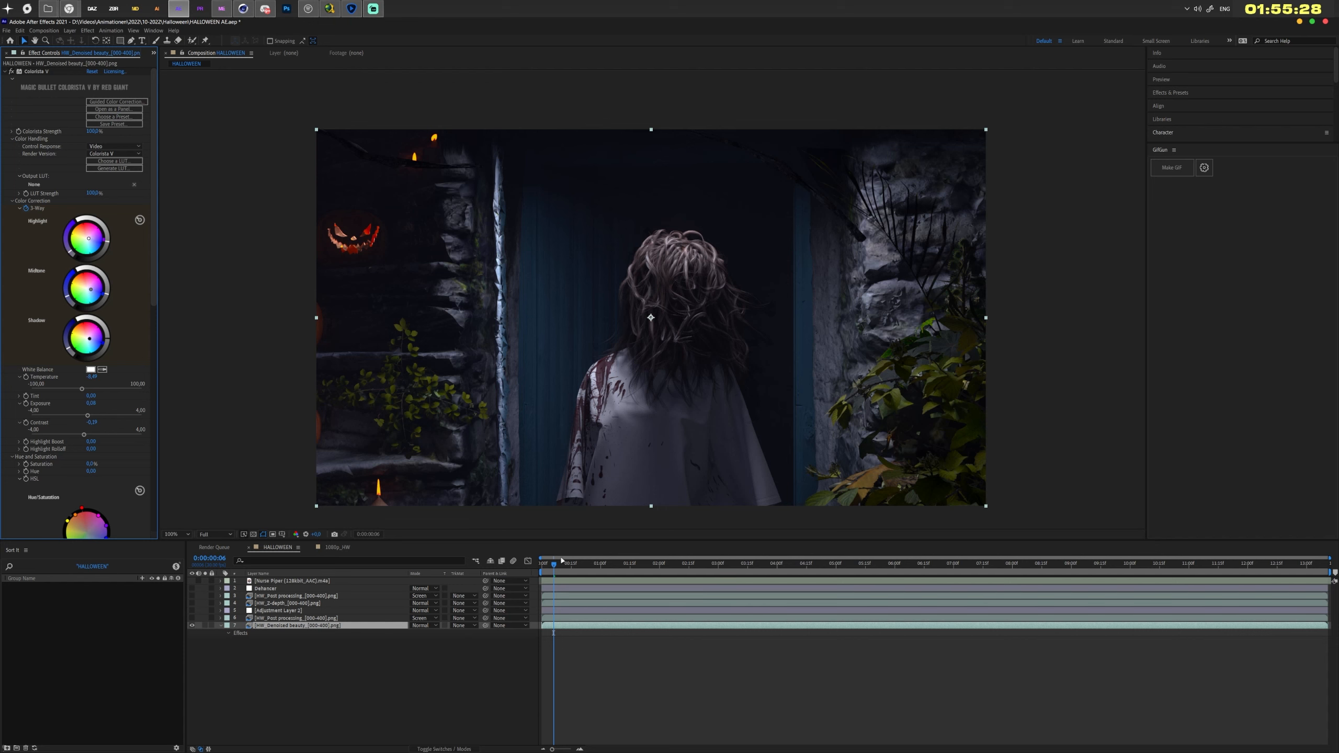
{"action": "left_click_drag", "start_coordinate": [571, 569], "coordinate": [744, 578]}
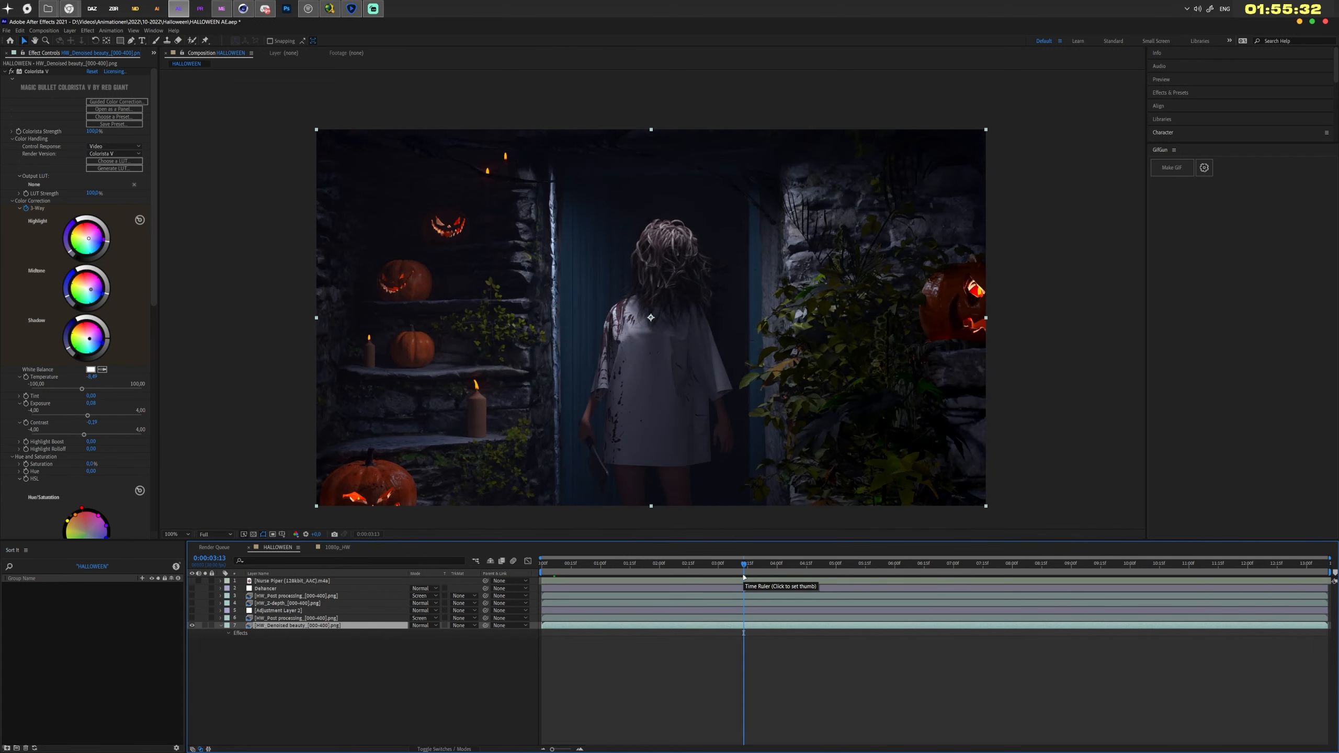
{"action": "key", "text": "u"}
{"action": "left_click_drag", "start_coordinate": [702, 576], "coordinate": [771, 578]}
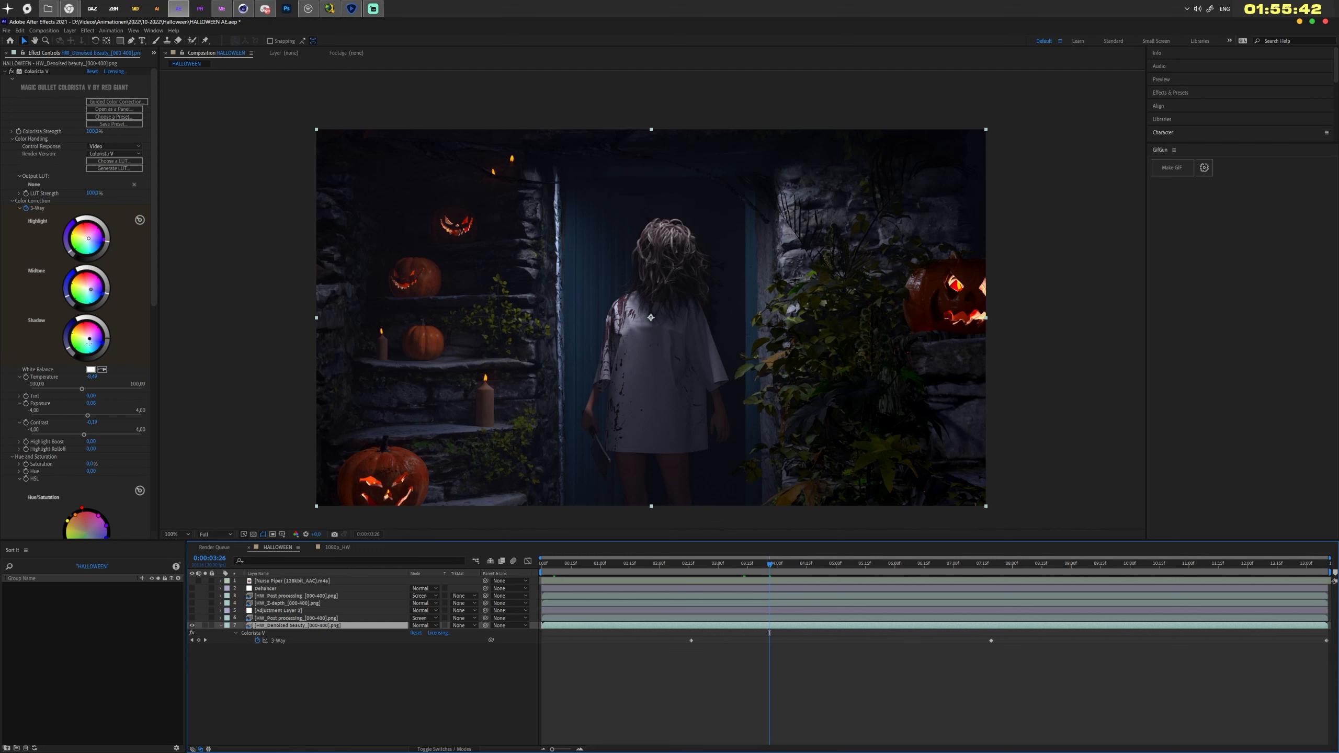
Examine Colorista V's 3-Way wheels, white balance, exposure, contrast, hue and saturation settings, and collapse the effect
{"action": "scroll", "coordinate": [96, 381], "scroll_direction": "down", "scroll_amount": 1}
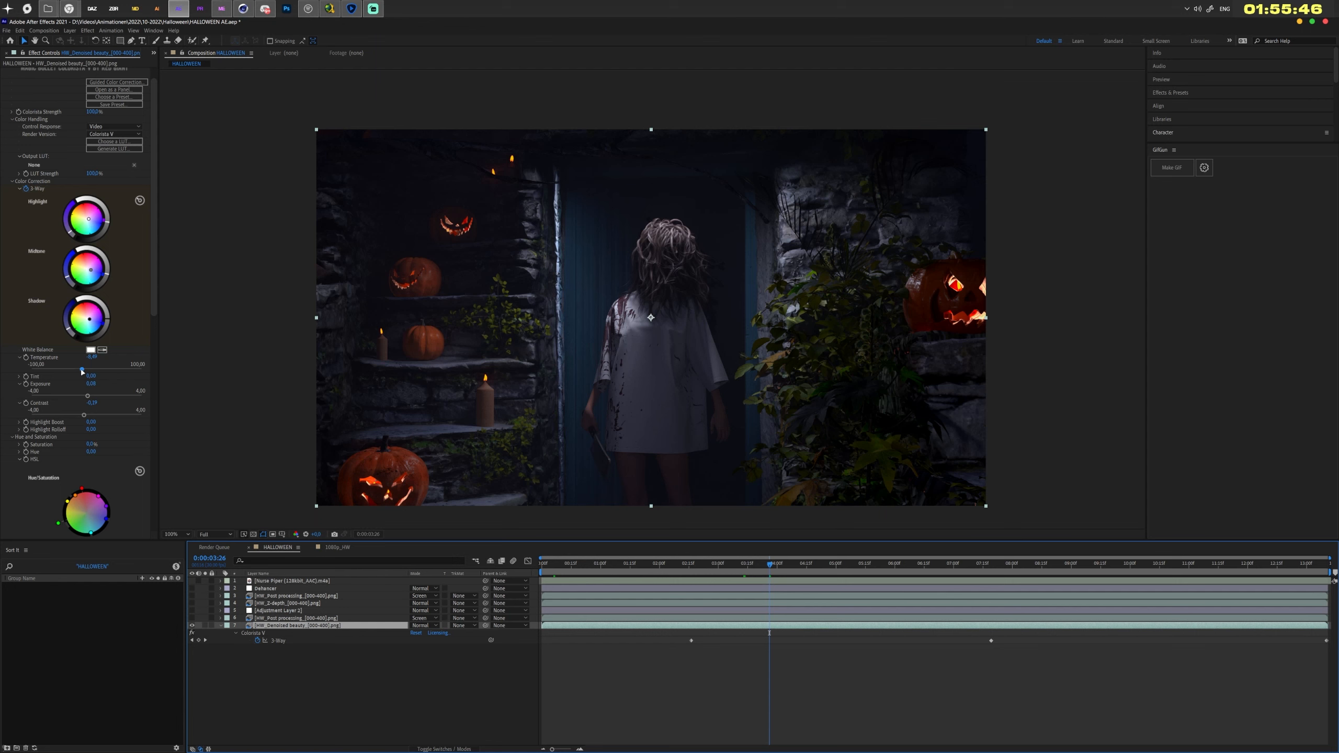
{"action": "scroll", "coordinate": [84, 373], "scroll_direction": "down", "scroll_amount": 1}
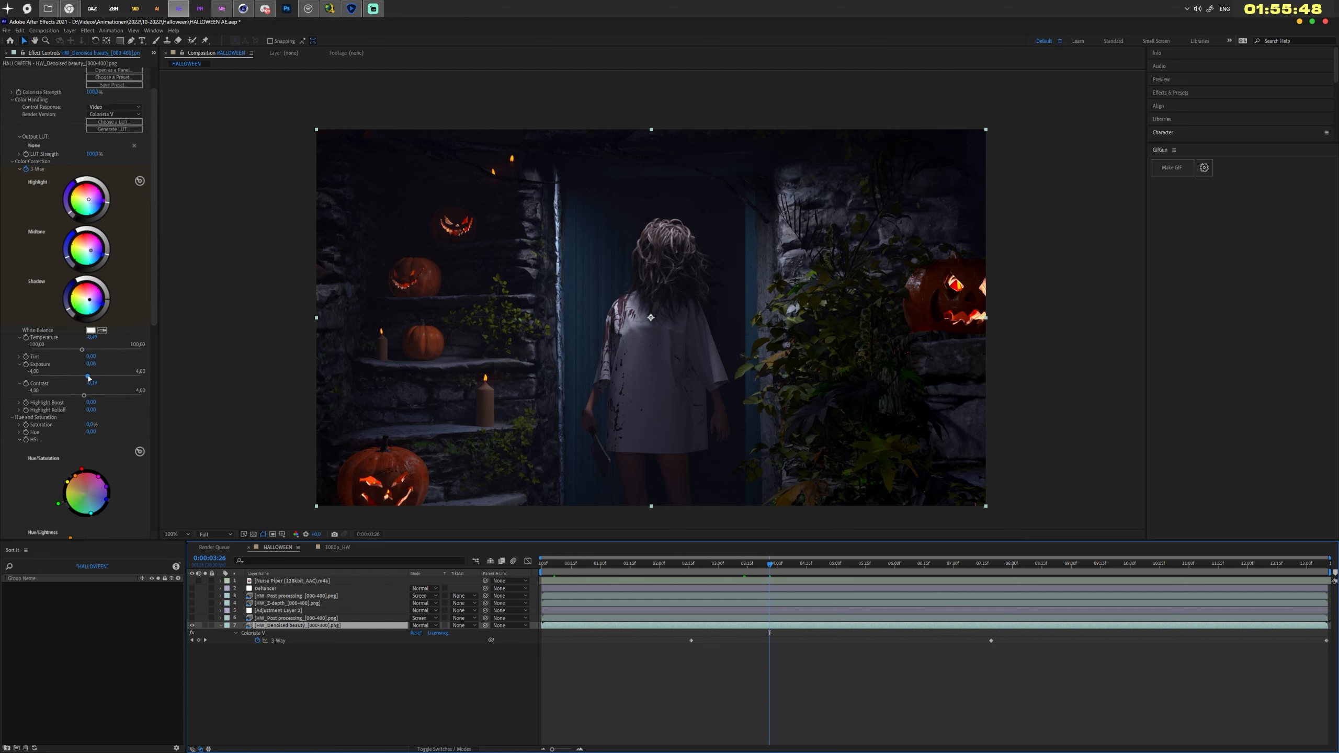
{"action": "scroll", "coordinate": [88, 377], "scroll_direction": "down", "scroll_amount": 1}
{"action": "scroll", "coordinate": [87, 378], "scroll_direction": "down", "scroll_amount": 4}
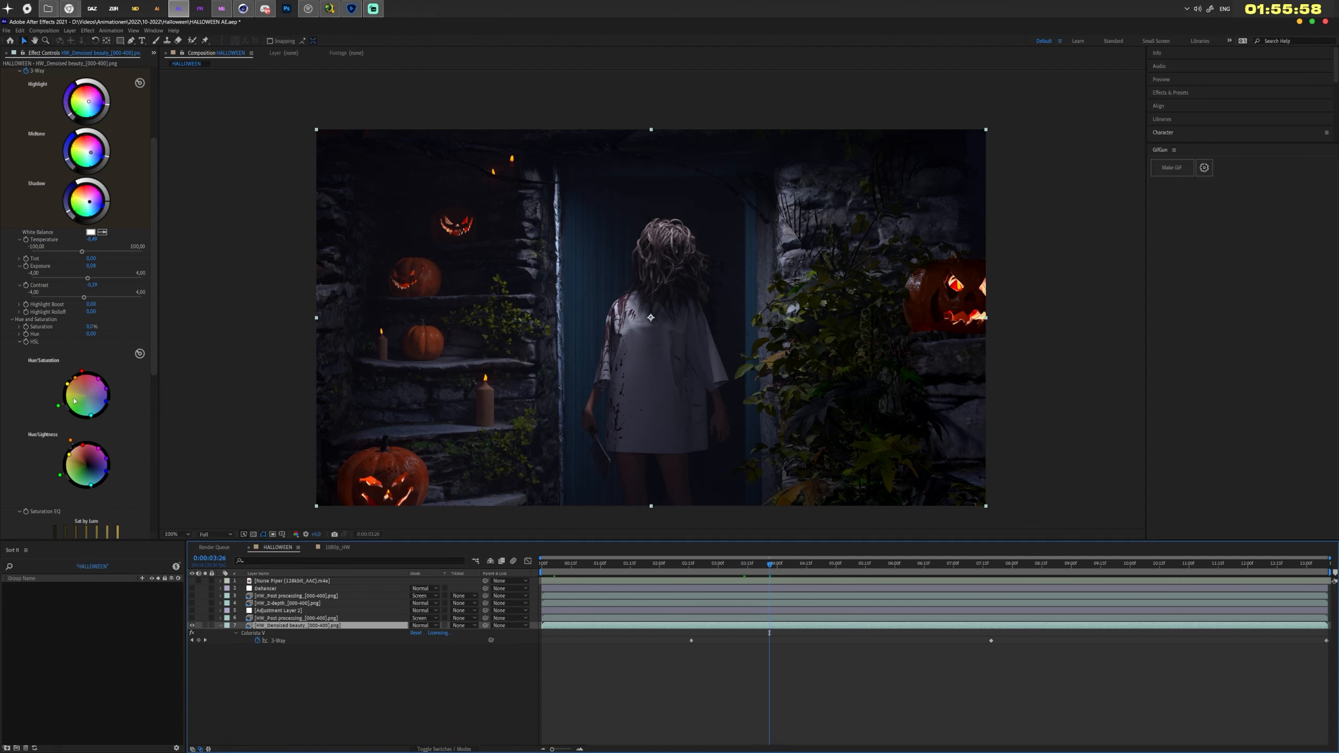
{"action": "scroll", "coordinate": [59, 405], "scroll_direction": "down", "scroll_amount": 1}
{"action": "scroll", "coordinate": [58, 405], "scroll_direction": "down", "scroll_amount": 1}
{"action": "scroll", "coordinate": [70, 419], "scroll_direction": "down", "scroll_amount": 1}
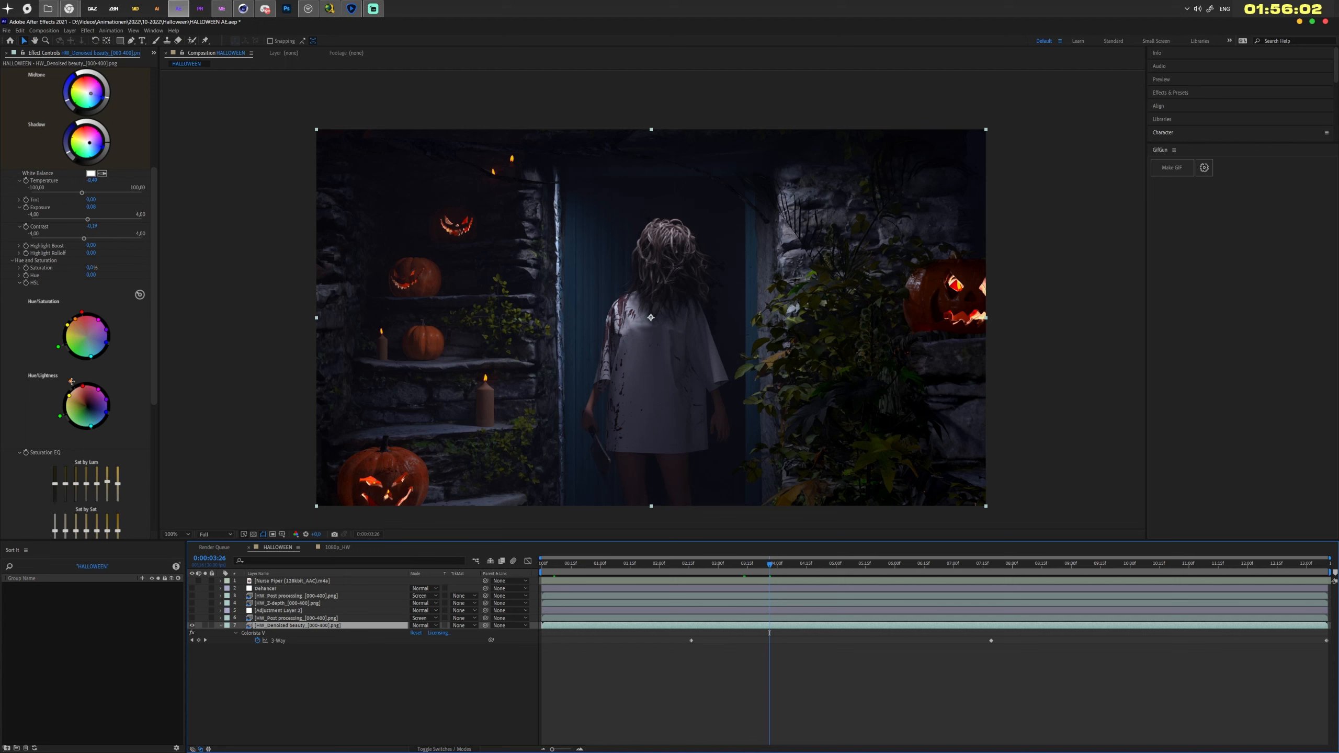
{"action": "scroll", "coordinate": [71, 381], "scroll_direction": "down", "scroll_amount": 11}
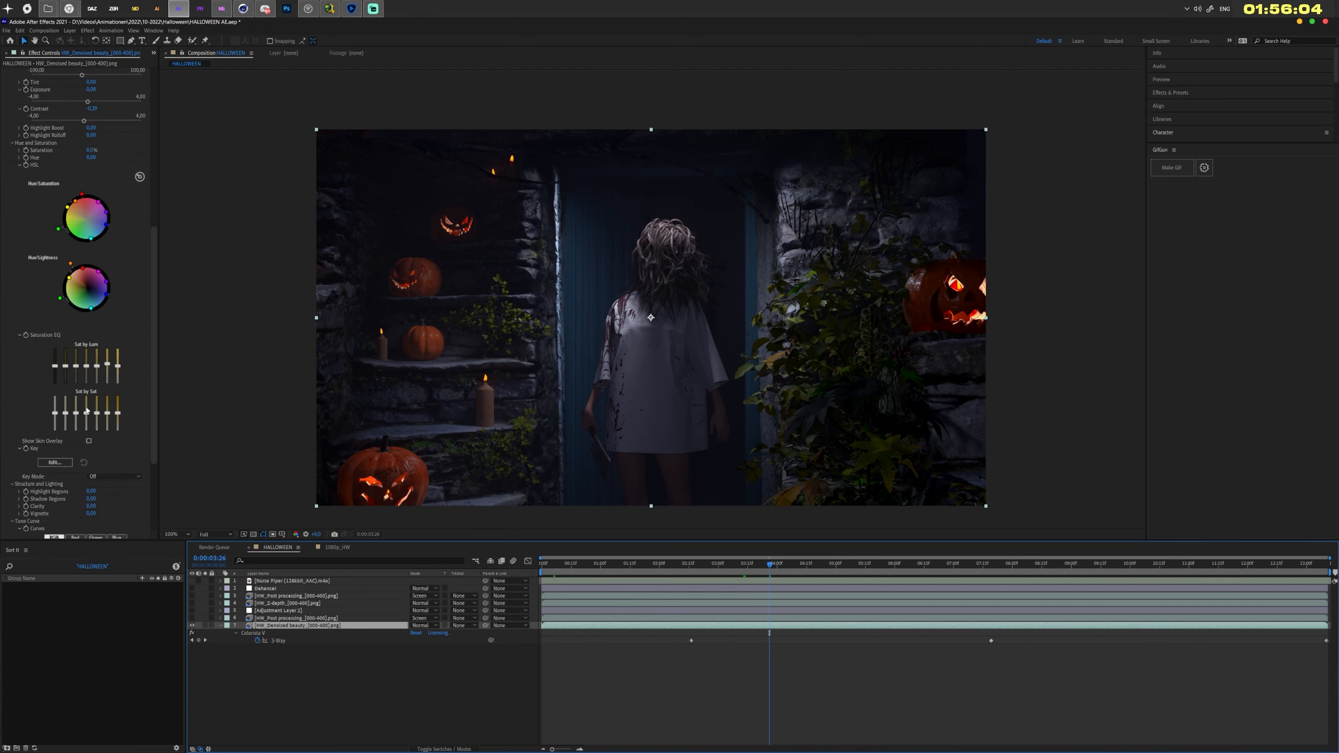
{"action": "scroll", "coordinate": [97, 447], "scroll_direction": "up", "scroll_amount": 16}
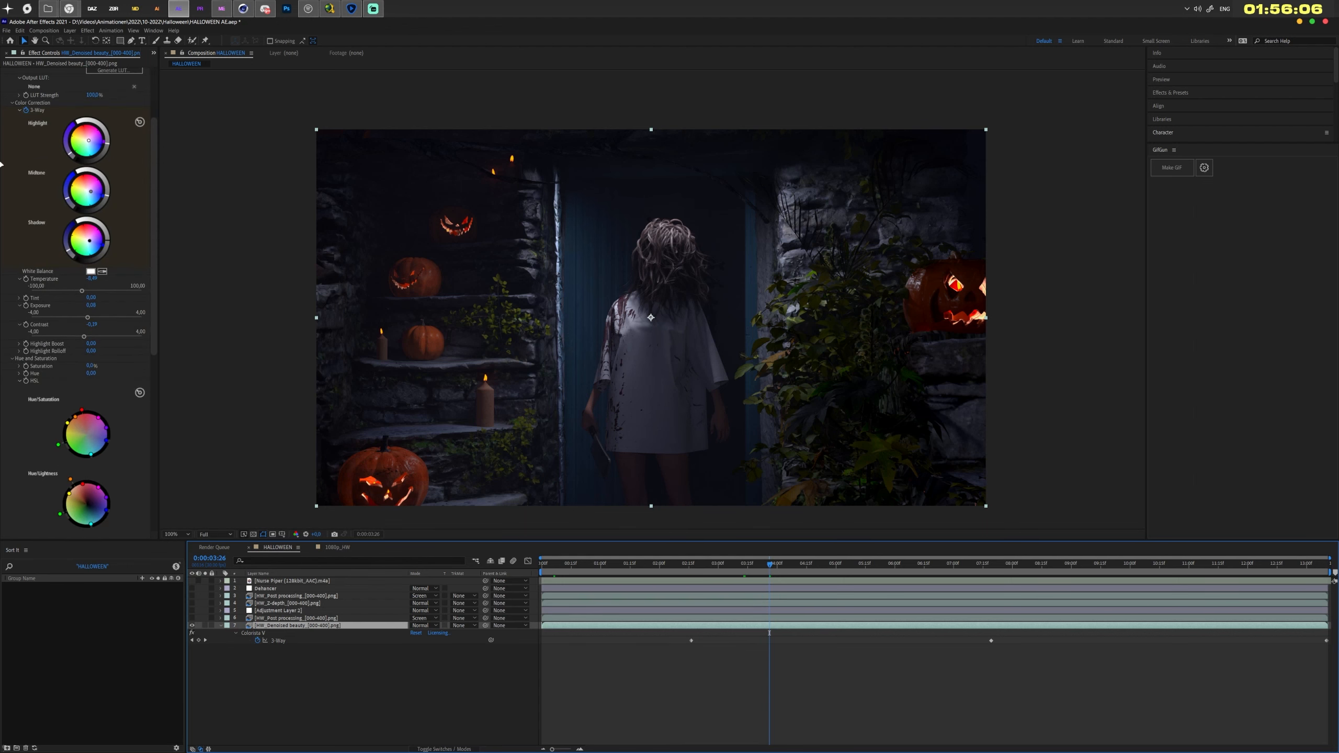
{"action": "scroll", "coordinate": [4, 123], "scroll_direction": "up", "scroll_amount": 4}
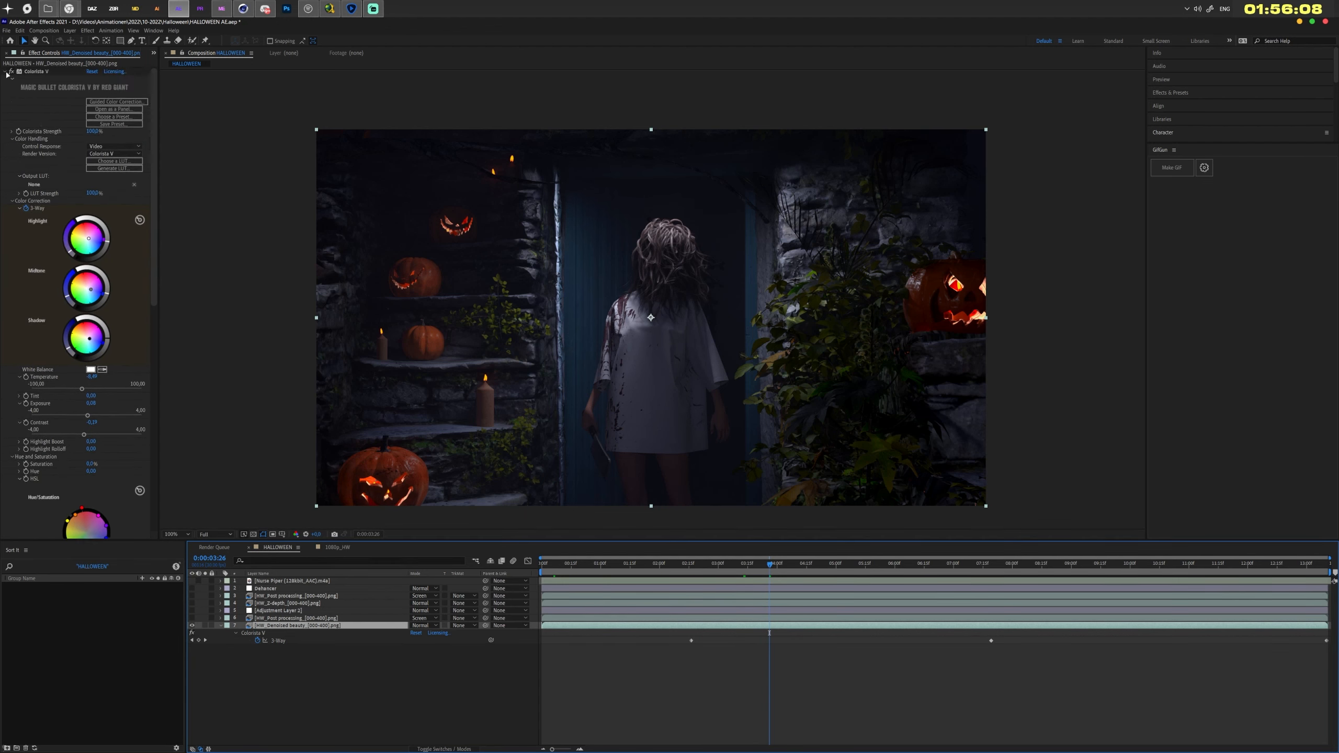
{"action": "left_click", "coordinate": [6, 72]}
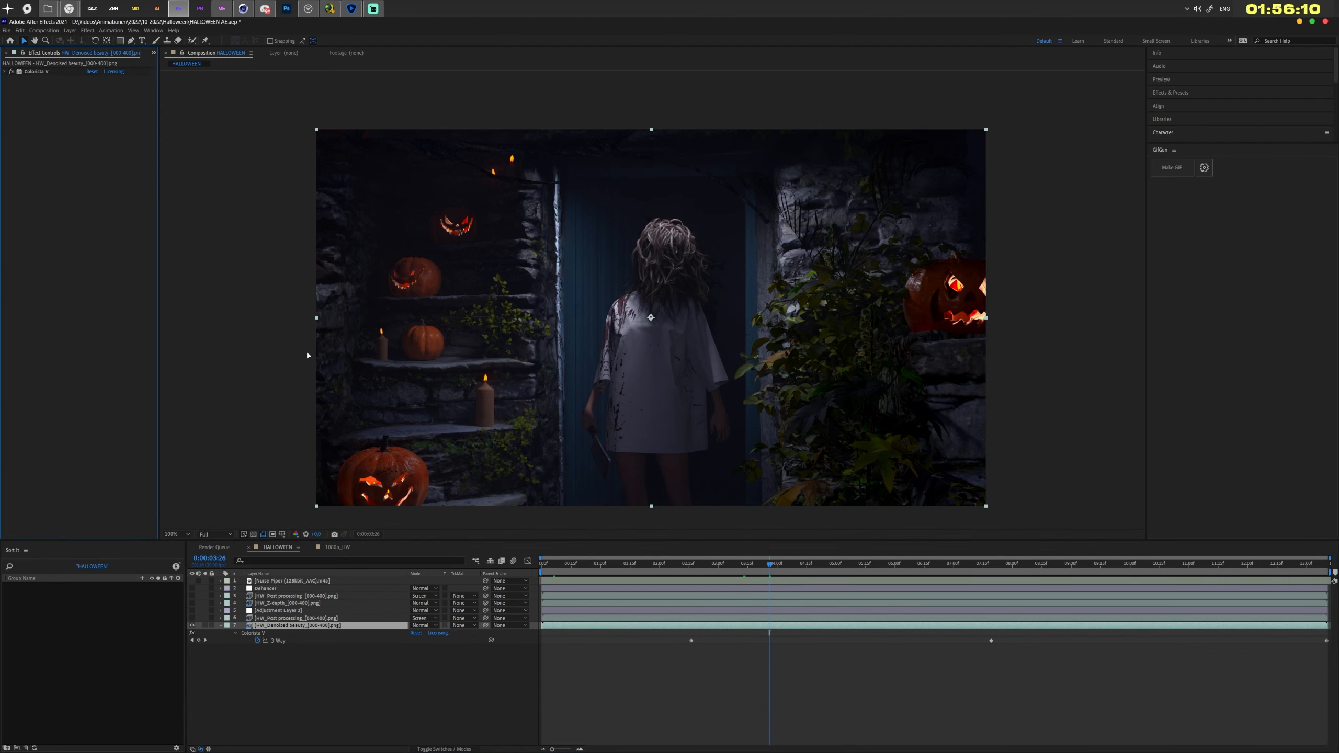